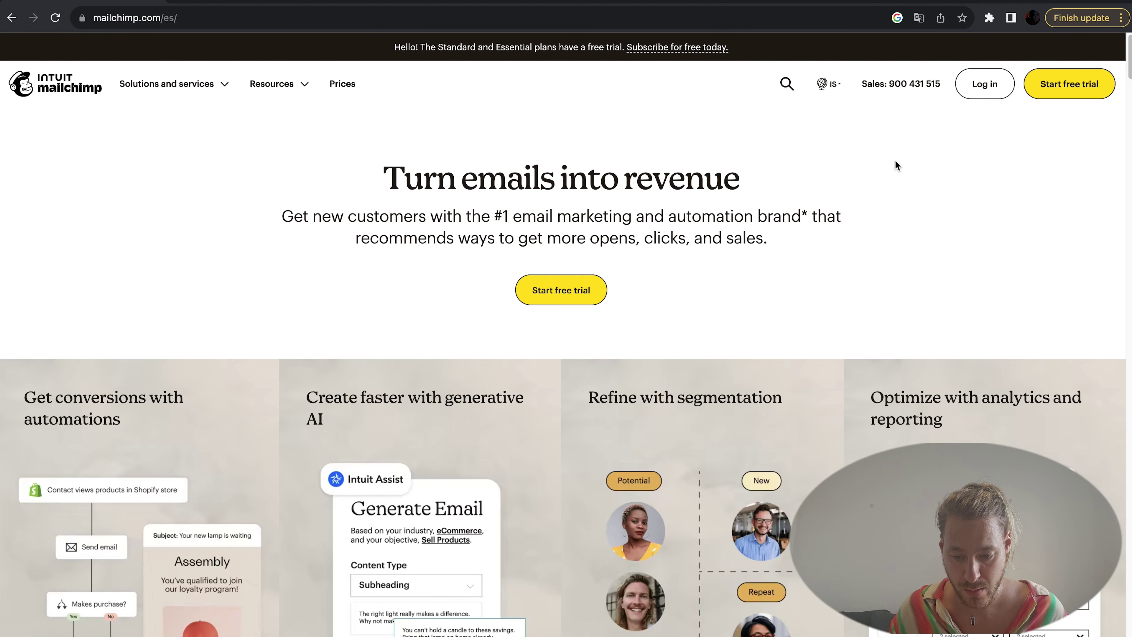
Step: Start a free trial, keep 500 contacts, and choose Subscribe for free on the Free plan
click(1056, 92)
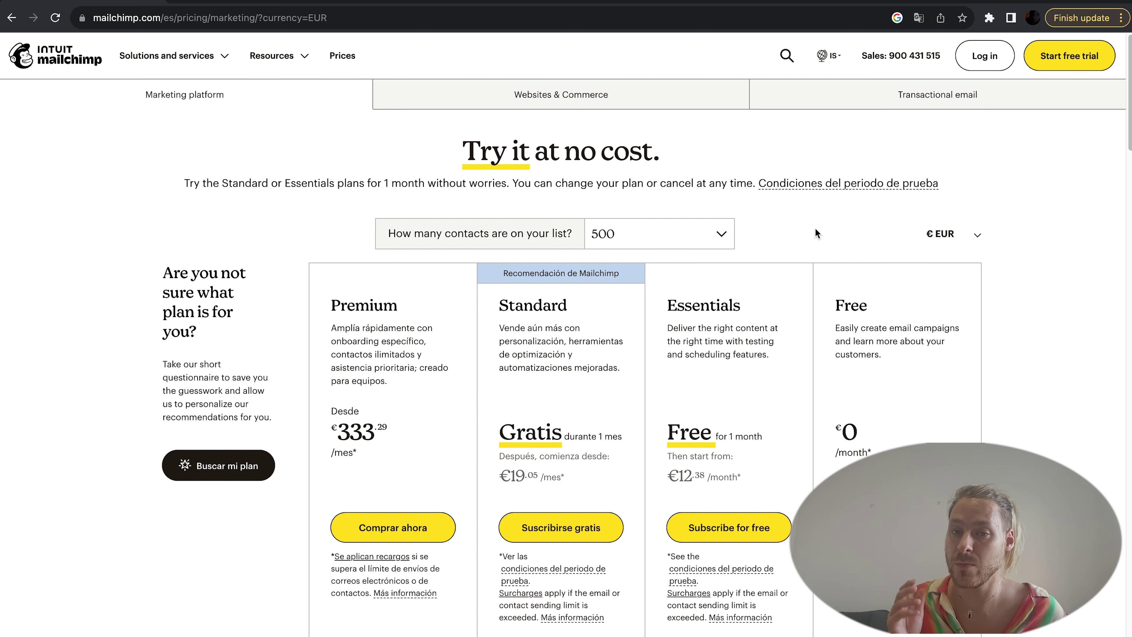
scroll(837, 231, down, 1)
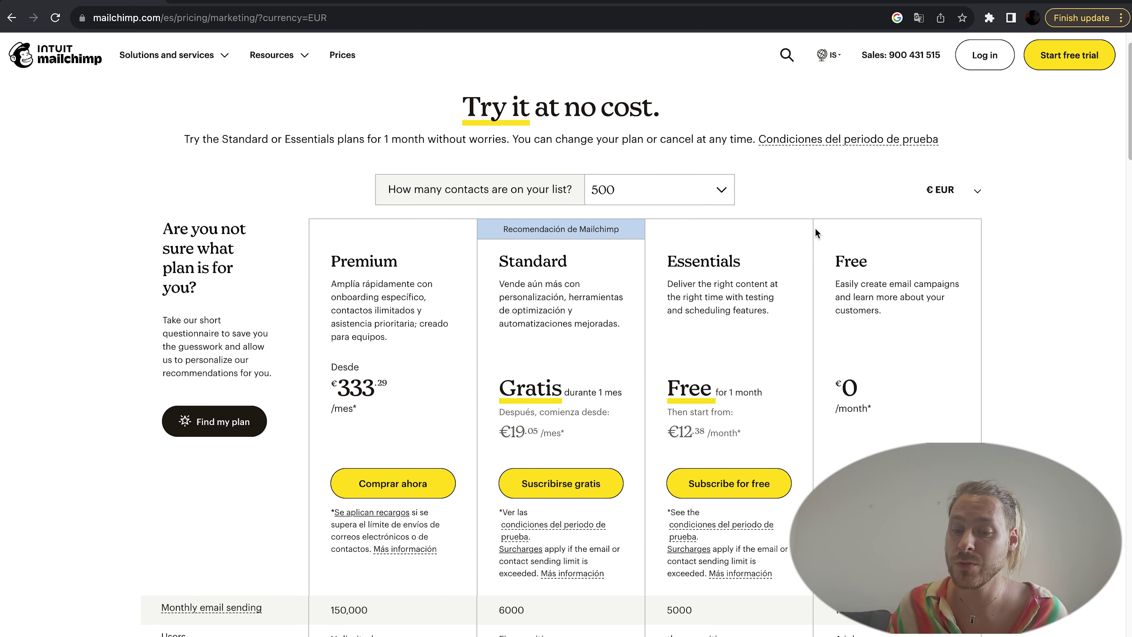
click(721, 196)
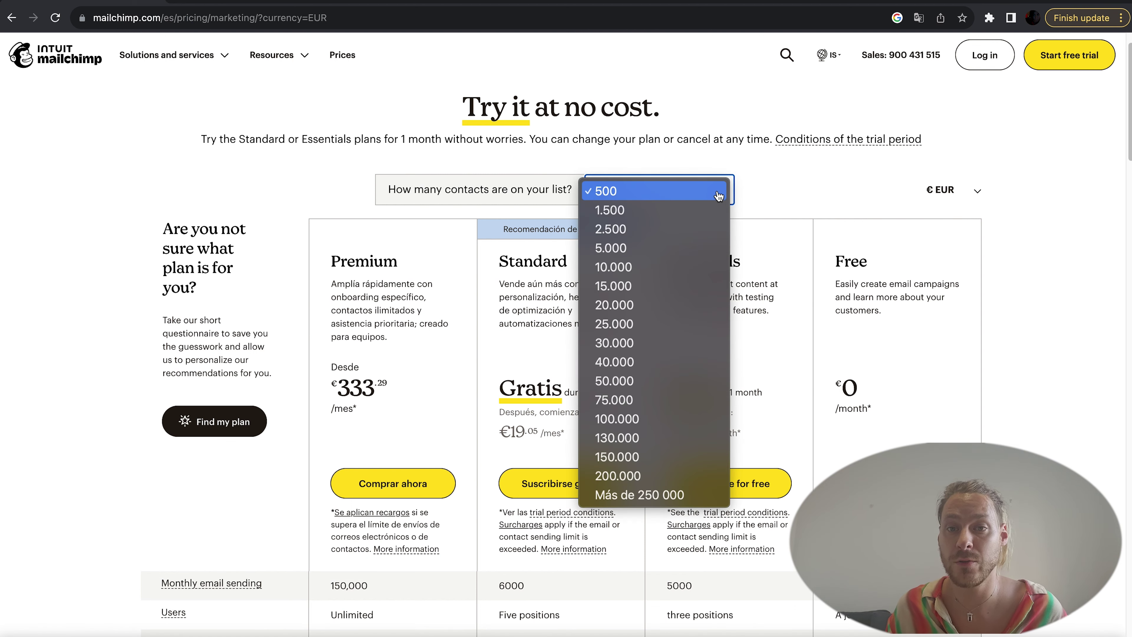
click(718, 196)
scroll(865, 223, down, 2)
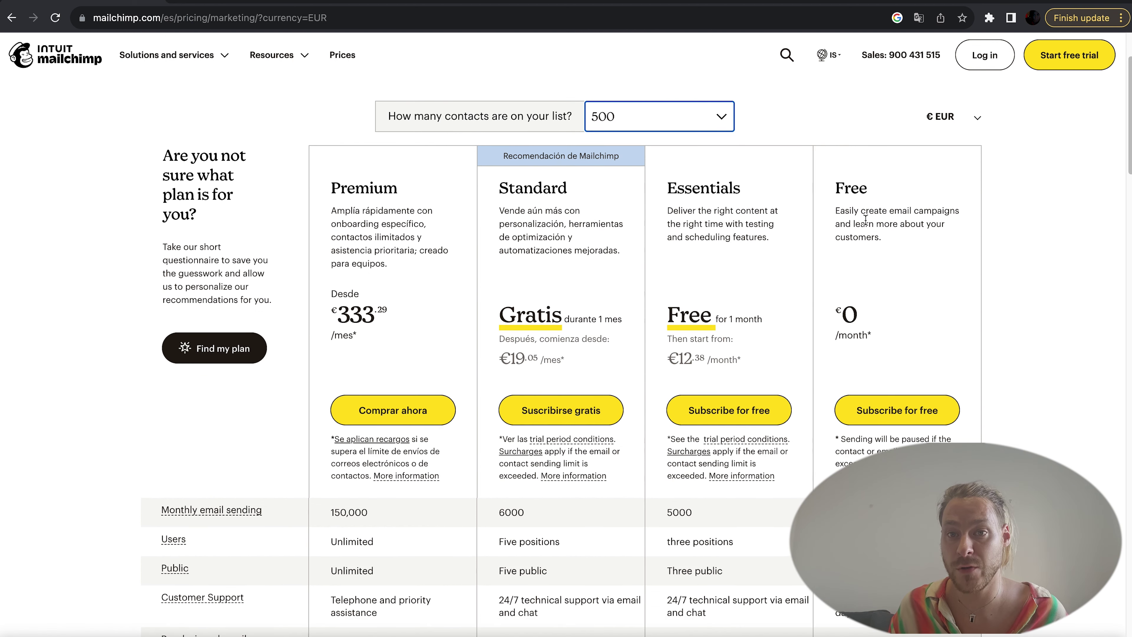
scroll(865, 221, down, 1)
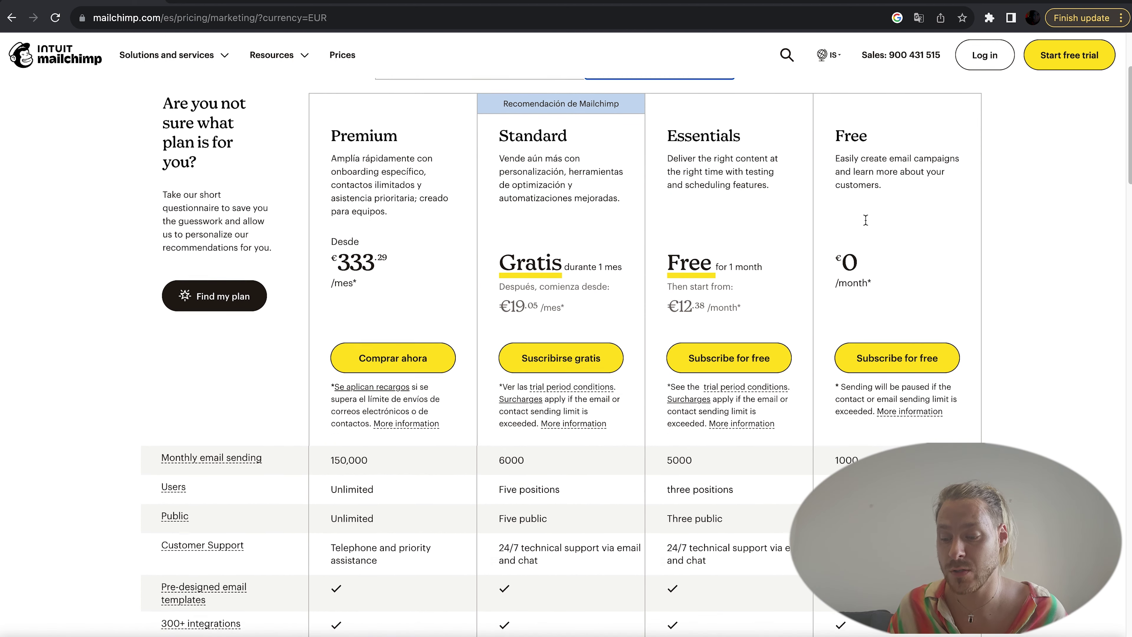
click(886, 368)
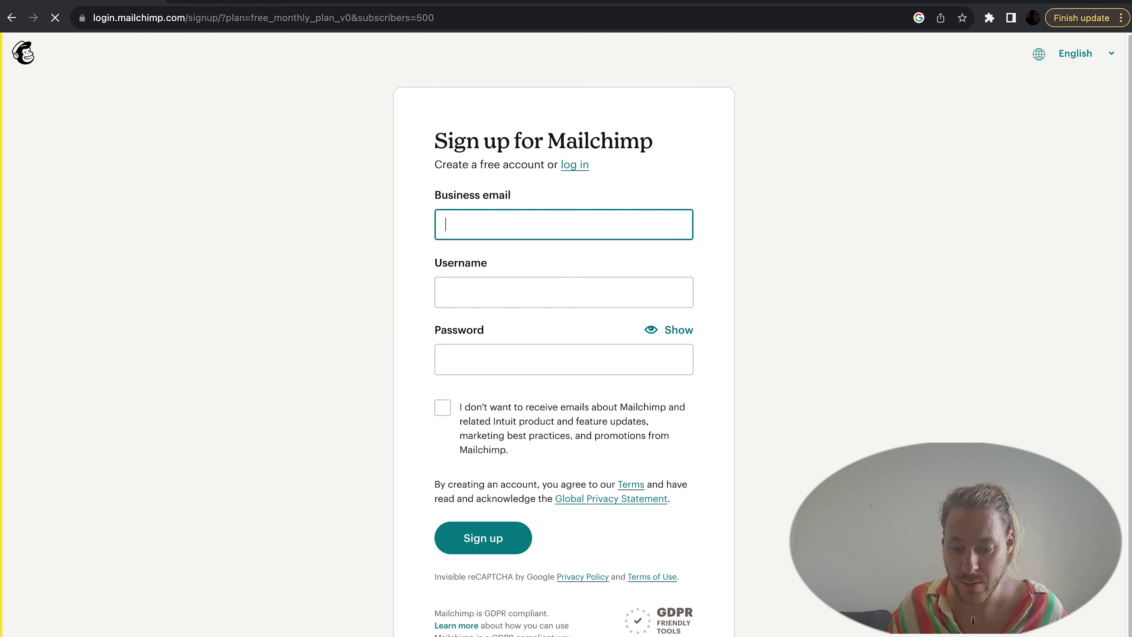
Step: Fill the sign-up form with the account e-mail and password, opting out of marketing emails
key(Tab)
key(Tab)
text(!)
click(442, 407)
click(496, 544)
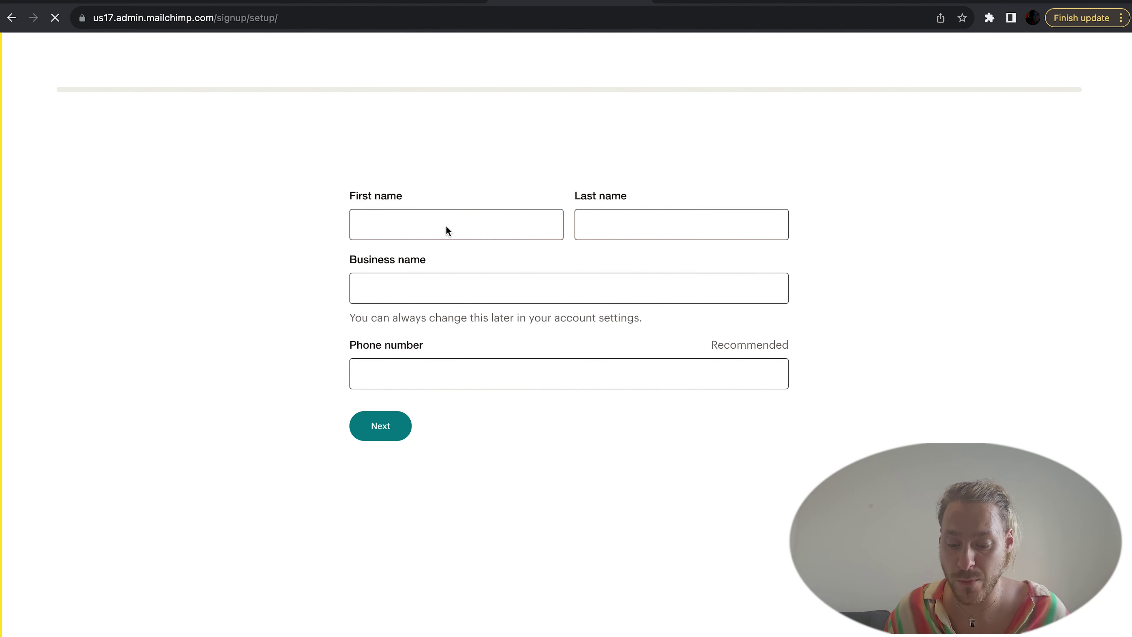
Step: Enter the first and last name, business name and phone number in Account Set Up
click(446, 225)
key(Tab)
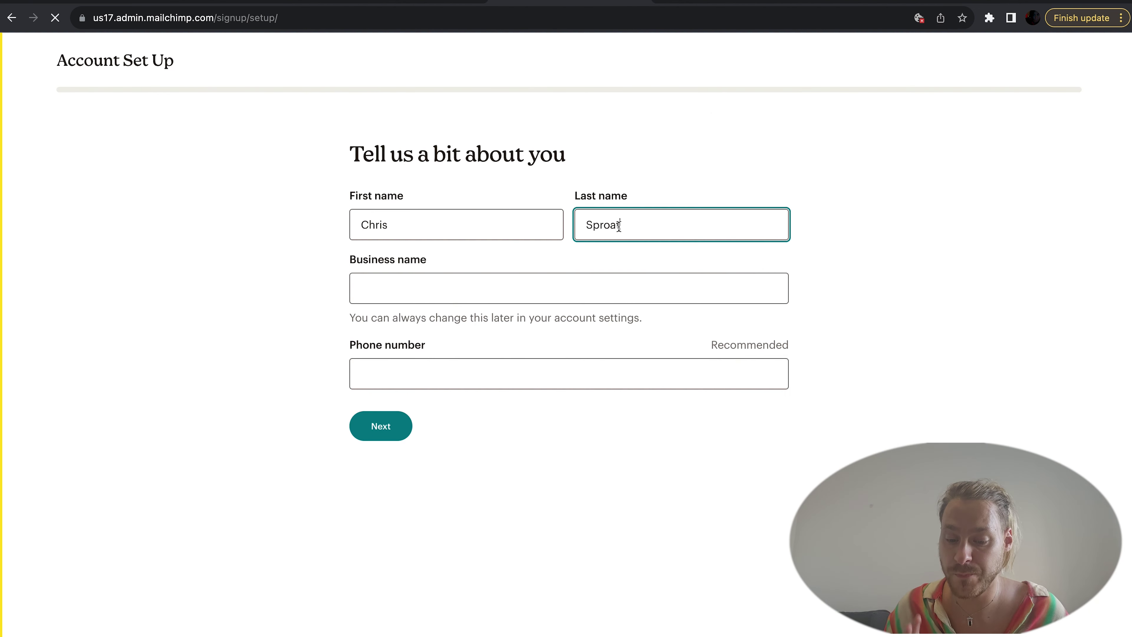
key(Tab)
key(Tab)
key(Return)
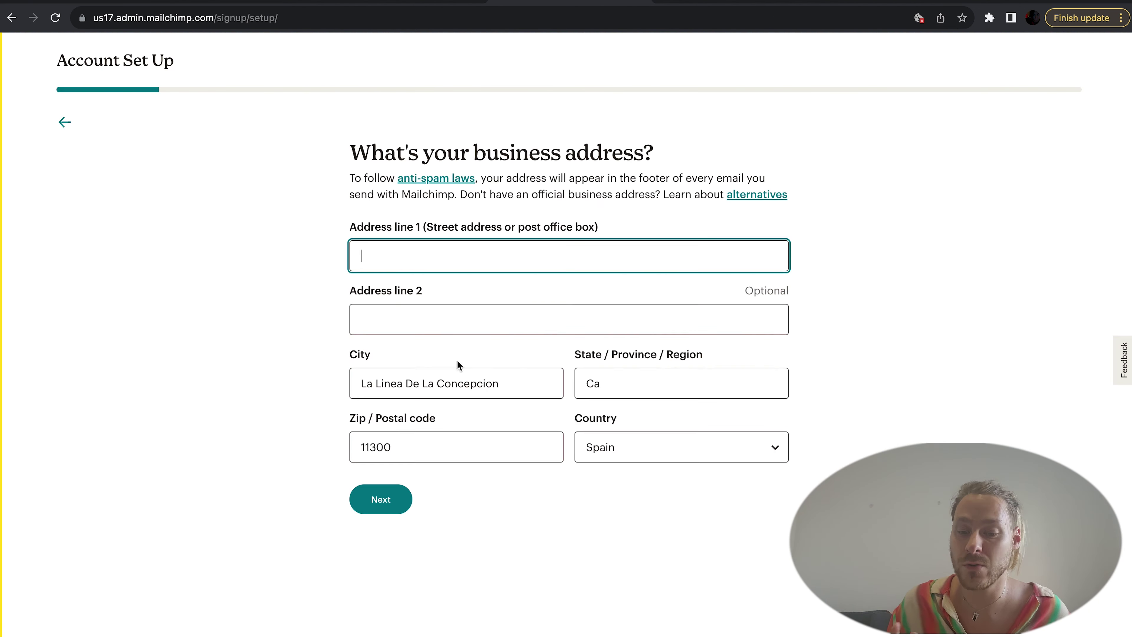
Step: Enter the business street address from the suggestions and choose sending helpful or entertaining emails as the goal
click(468, 360)
click(381, 499)
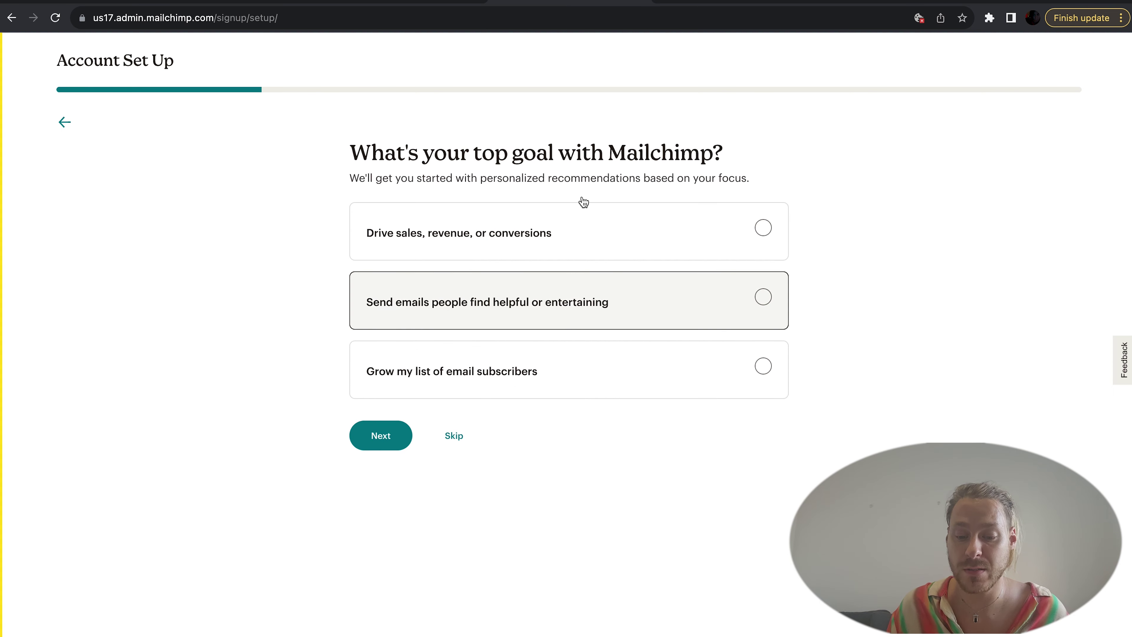
click(569, 316)
click(485, 260)
Step: Choose email focus, 0 - 500 contacts, online marketplaces, and brand website entstudio.co.uk
click(417, 256)
click(417, 273)
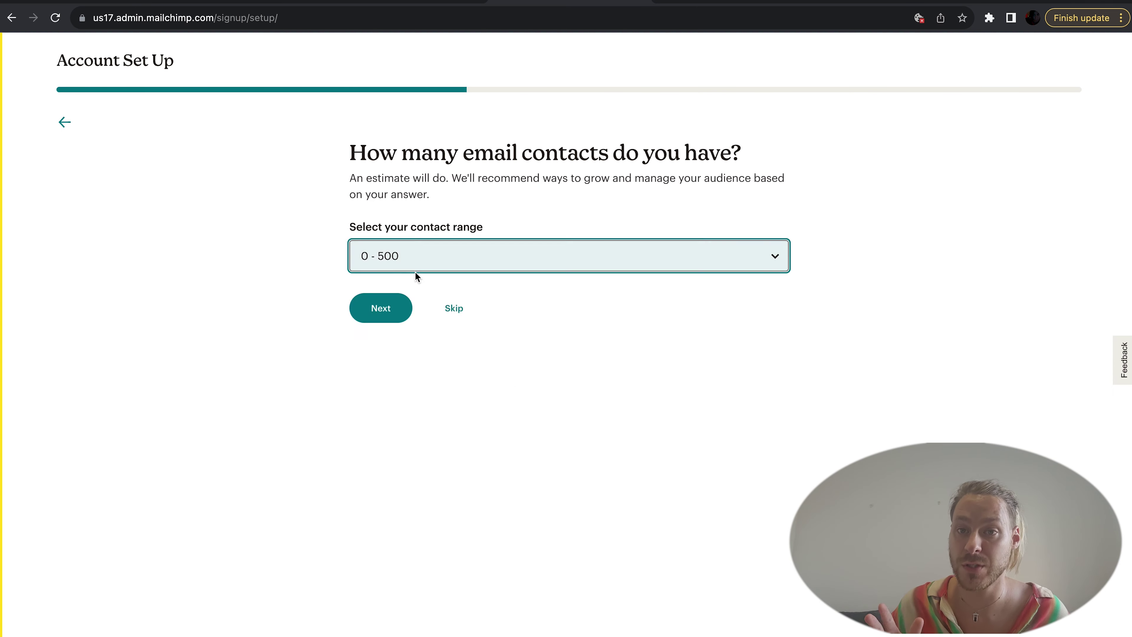
click(380, 308)
click(598, 270)
click(381, 431)
text(entstudio.co.uk)
click(378, 371)
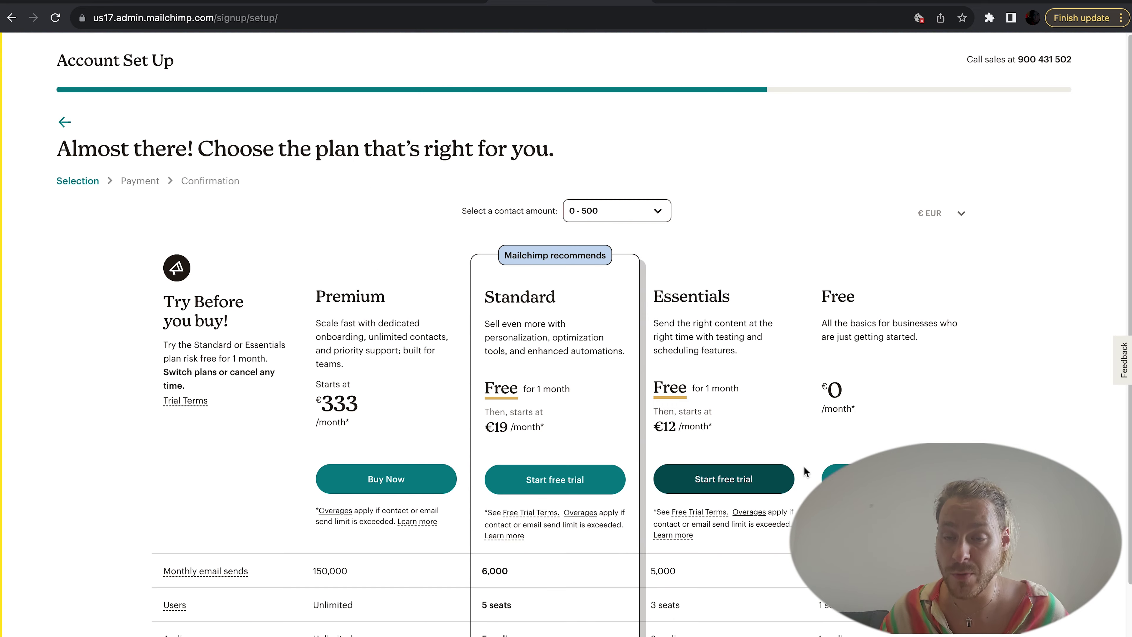
click(846, 475)
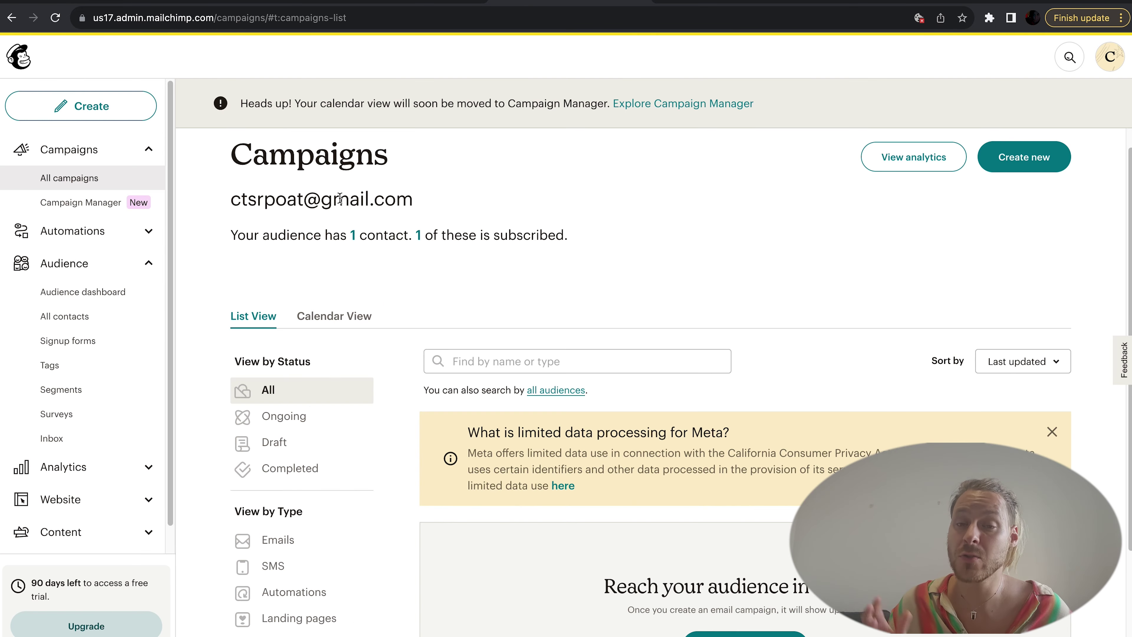
Step: Create a new Regular email campaign via Create and Design Email
click(138, 115)
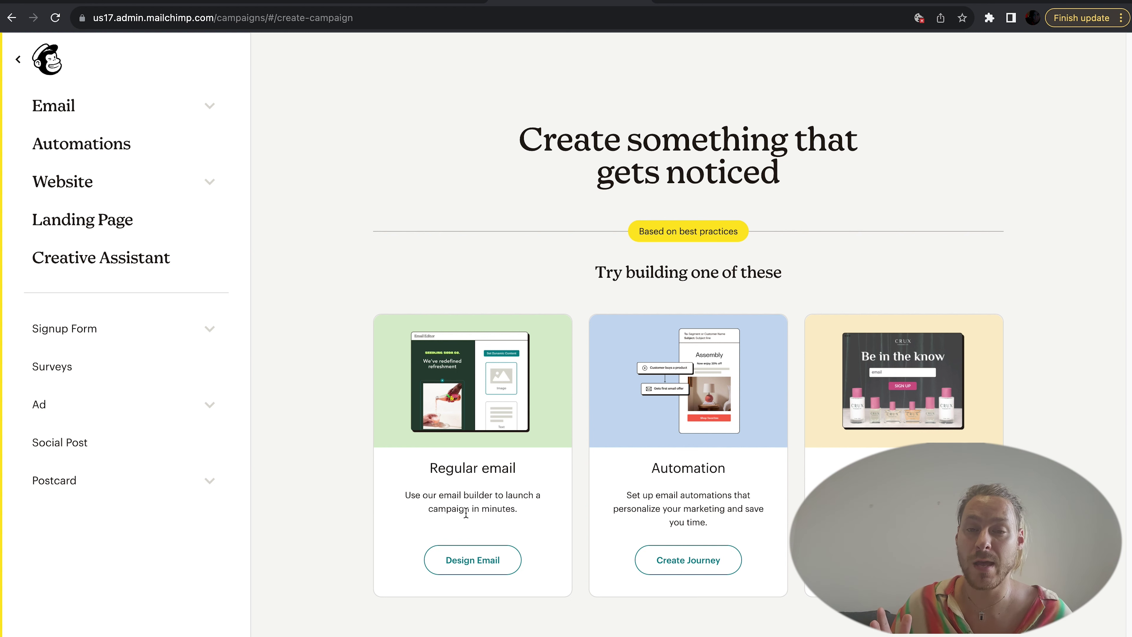
click(471, 561)
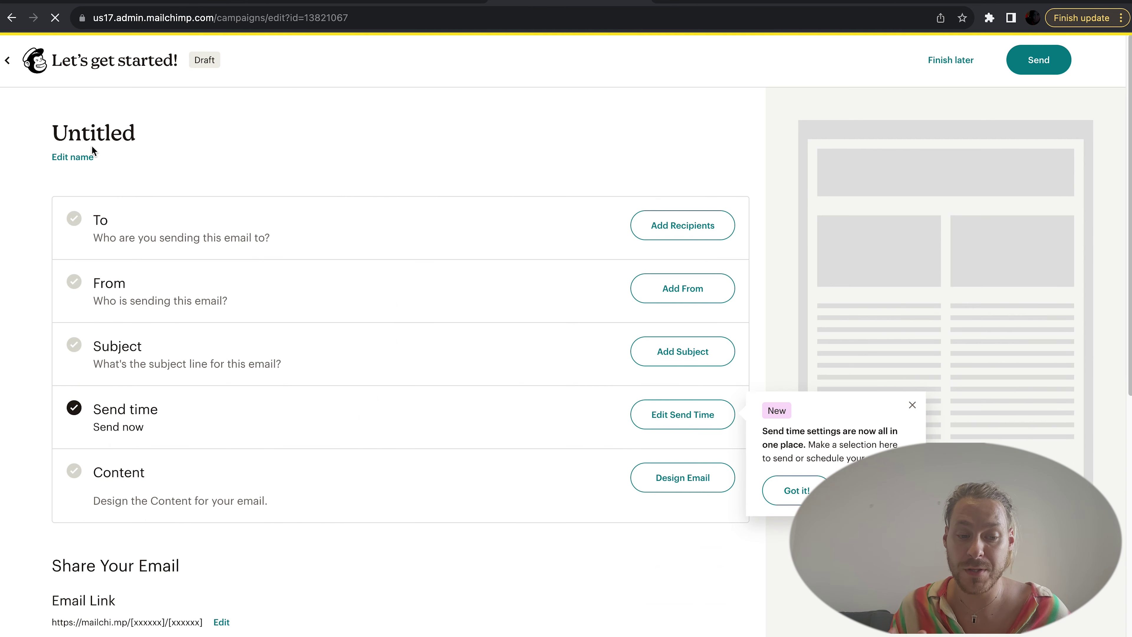
Step: Rename the draft to 'Campaign Onit 1', save it, and go to Add Recipients
click(87, 157)
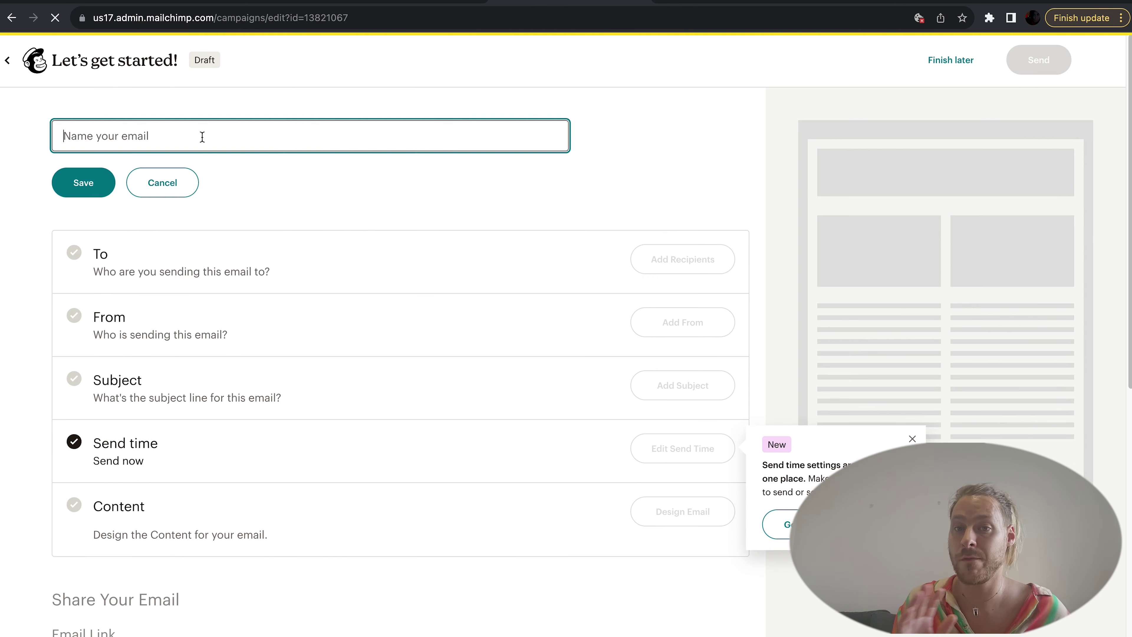
text(Campa)
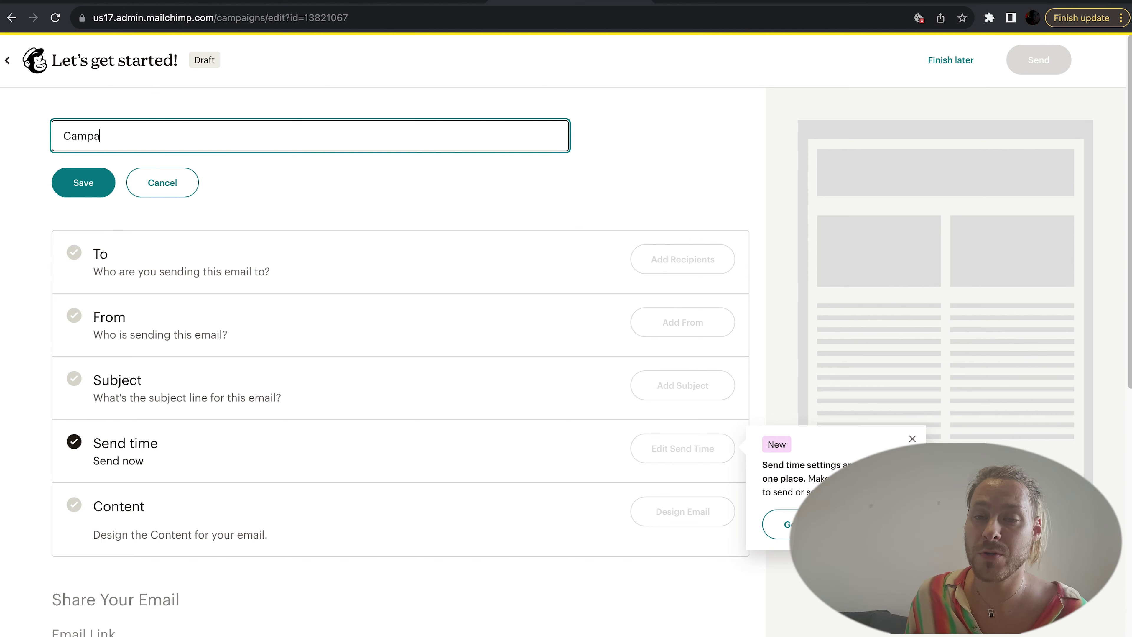
text(ign Onit)
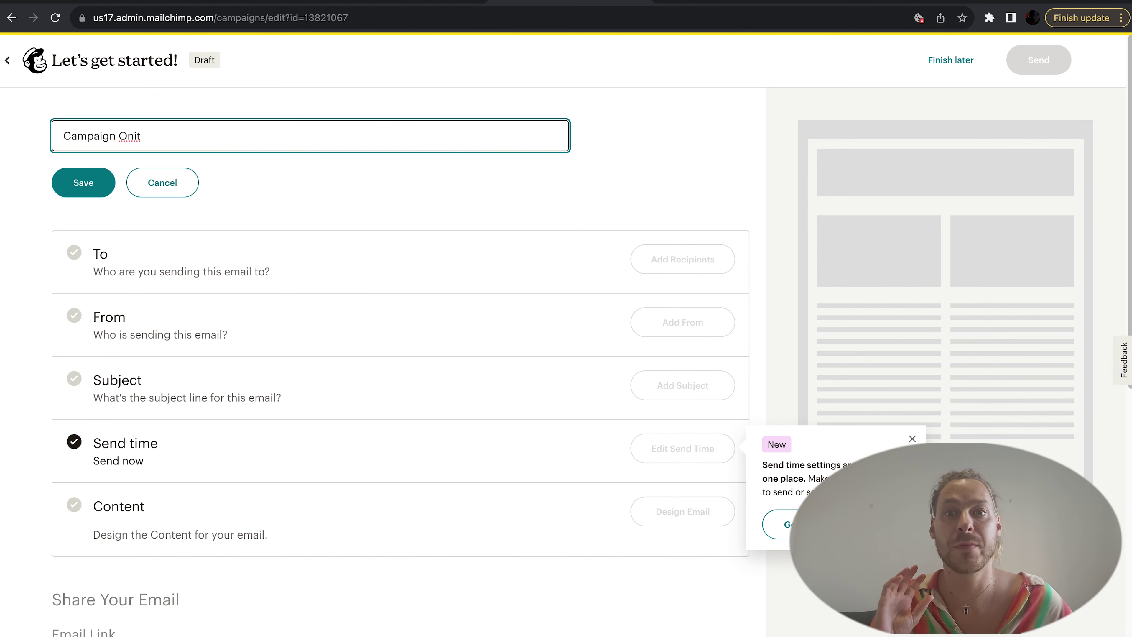
text( 1)
click(85, 185)
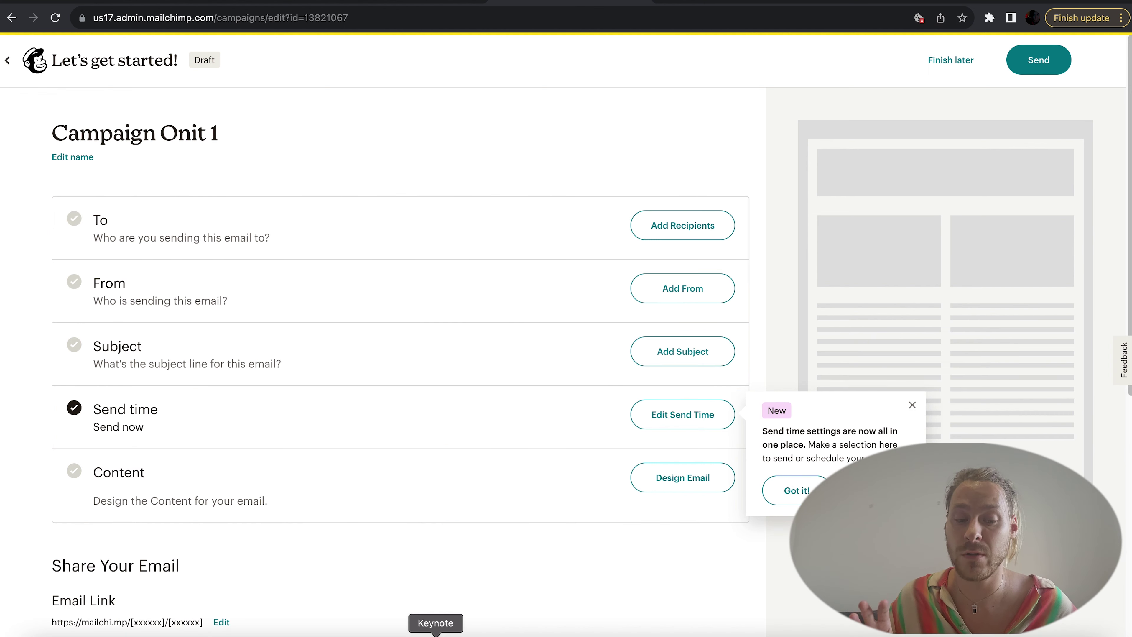
click(695, 233)
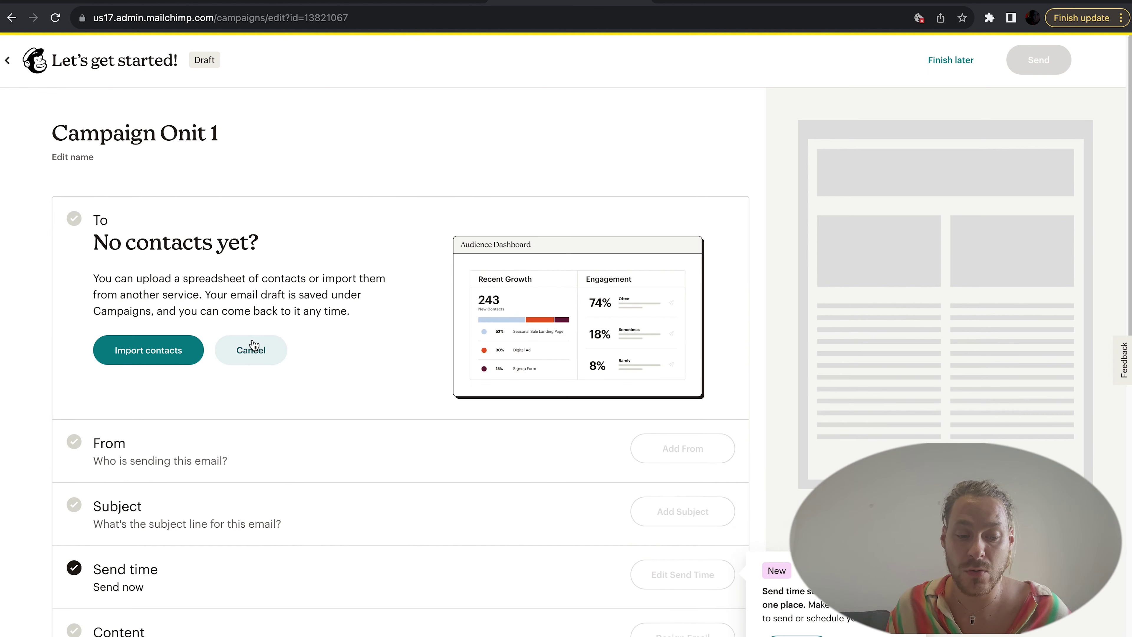
Step: Import a contact by copy-and-pasting the contact's e-mail address
click(186, 357)
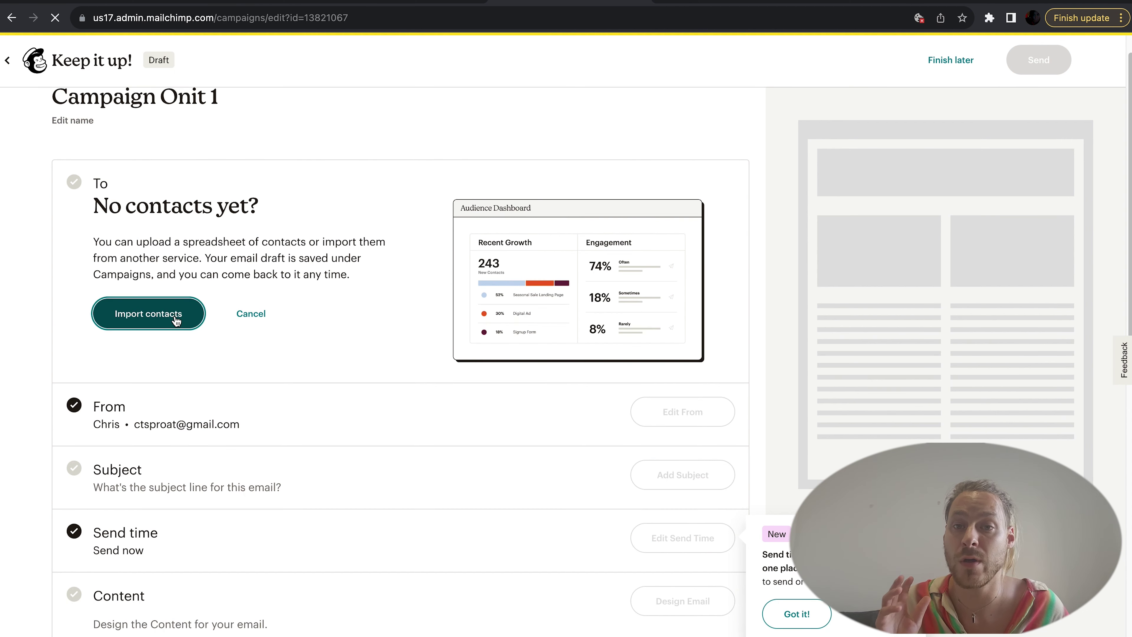
click(151, 313)
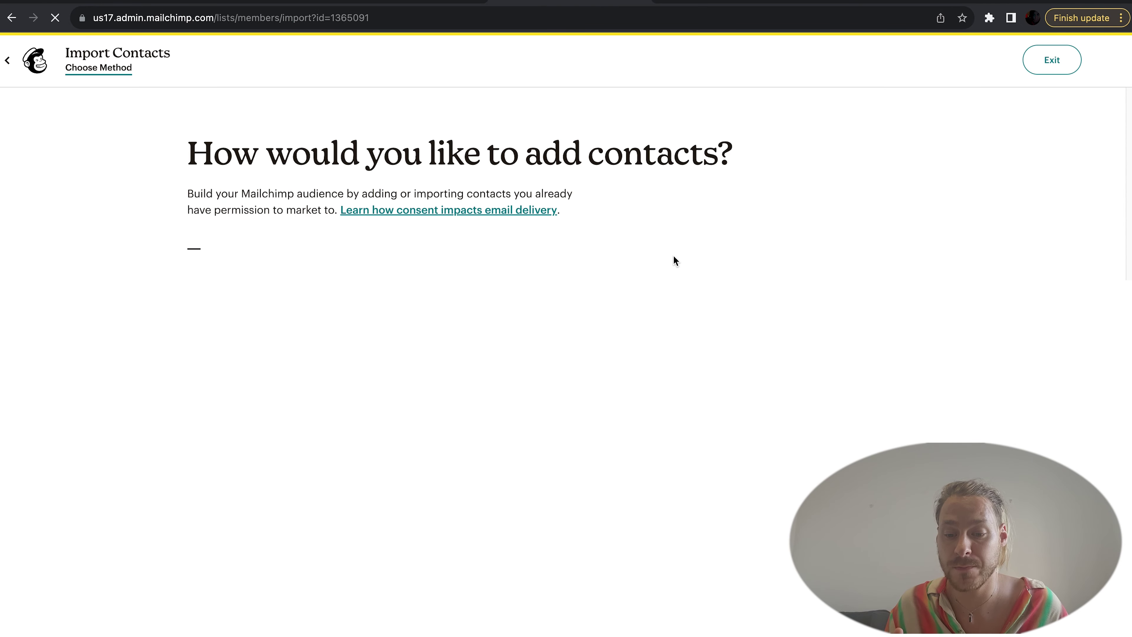
click(748, 311)
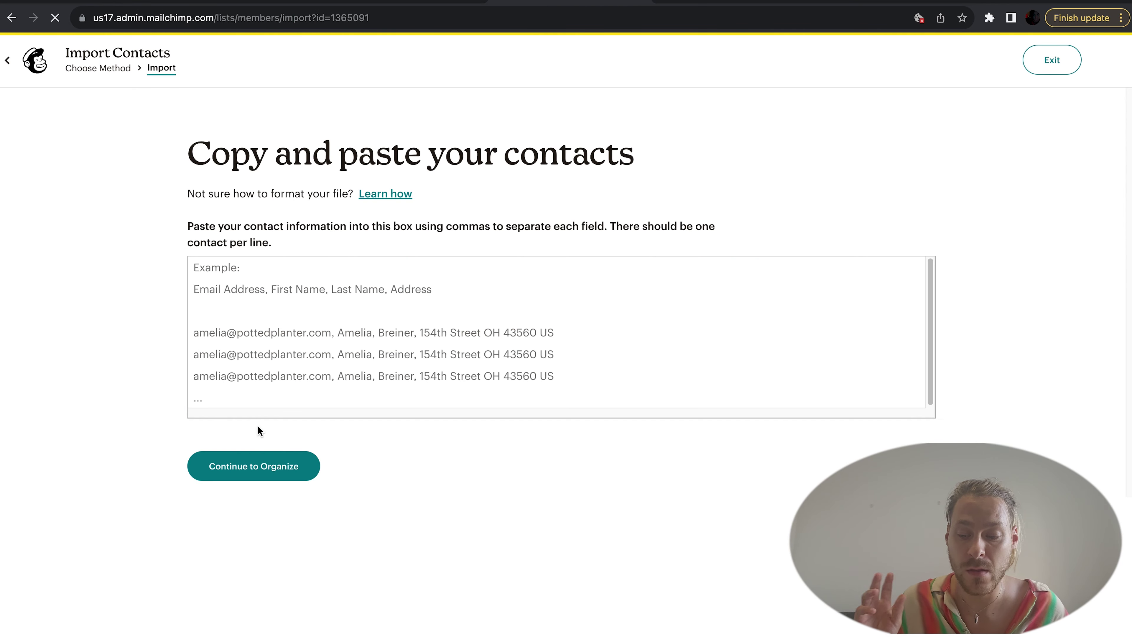
click(238, 270)
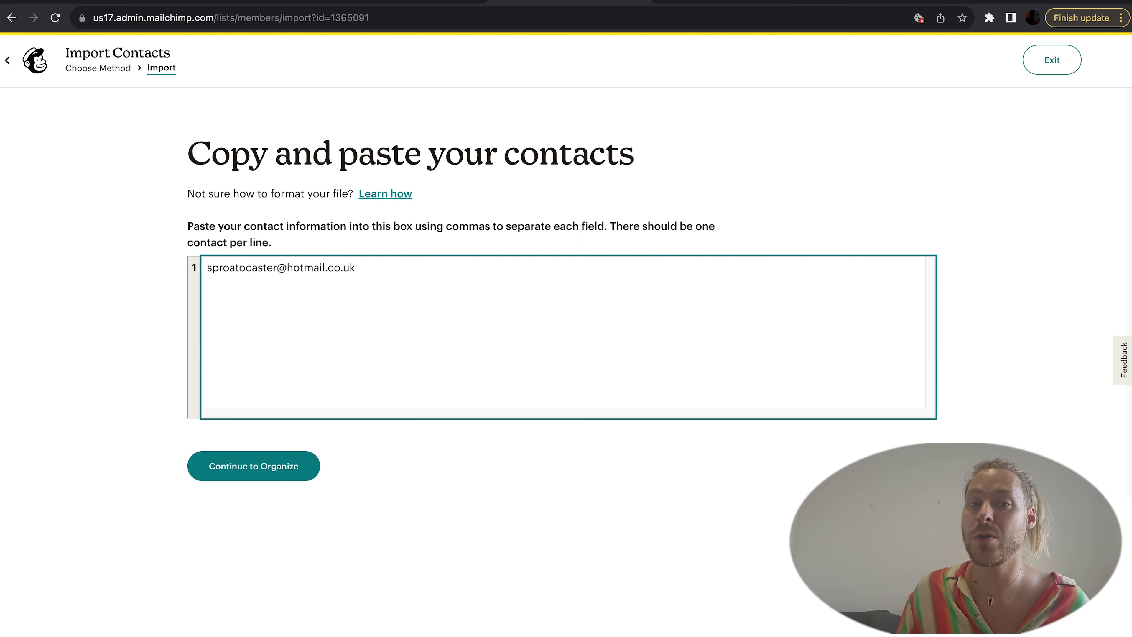
click(254, 466)
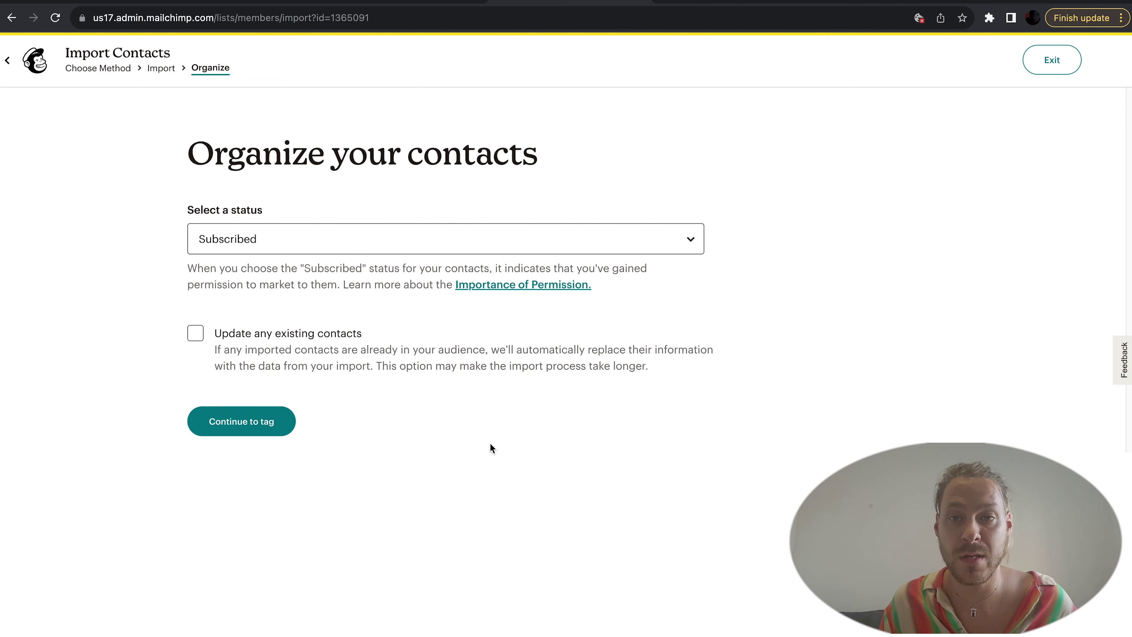
Step: Keep the contact Subscribed, add the Customer tag, and finalize the import
click(399, 240)
click(400, 245)
click(253, 435)
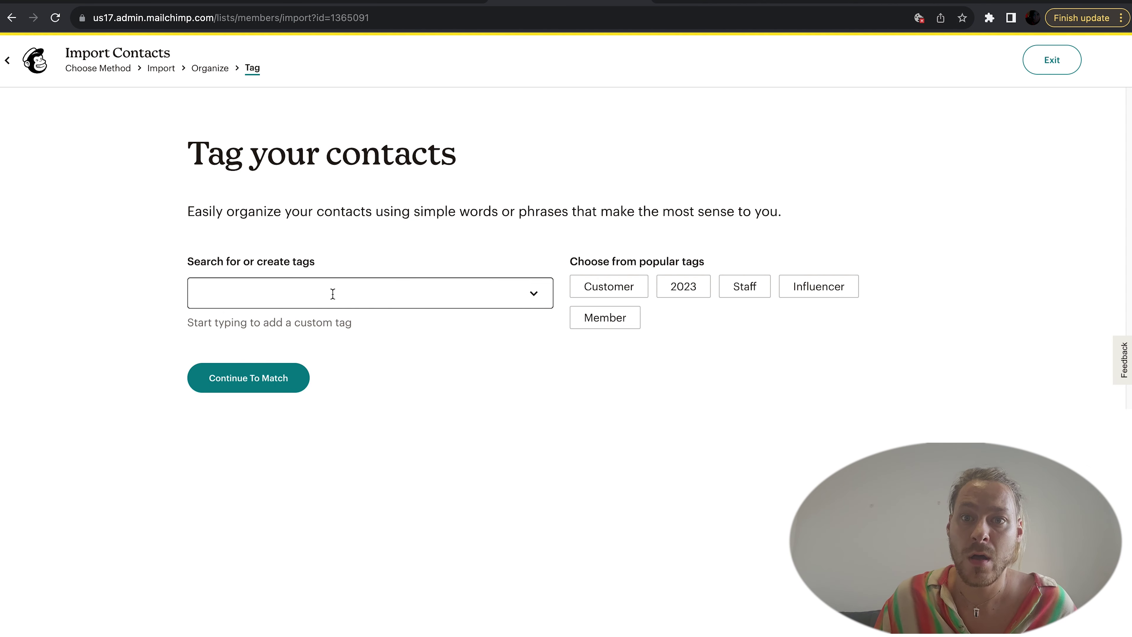
click(611, 292)
click(248, 397)
click(253, 439)
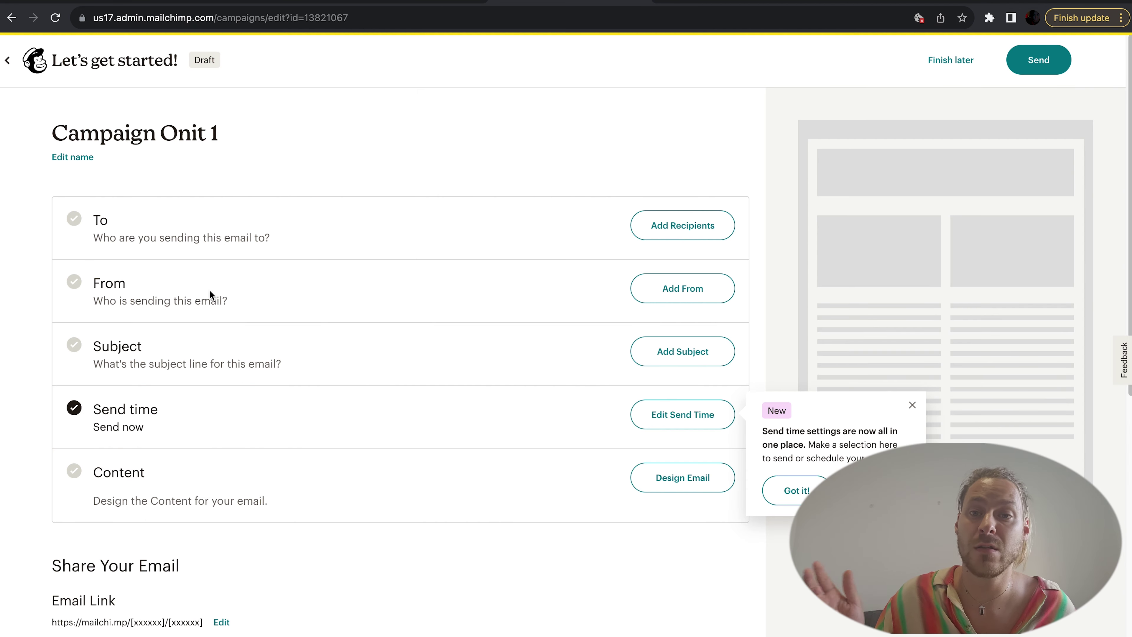
Step: Enter the sender's name and e-mail address in the From section and save
click(692, 292)
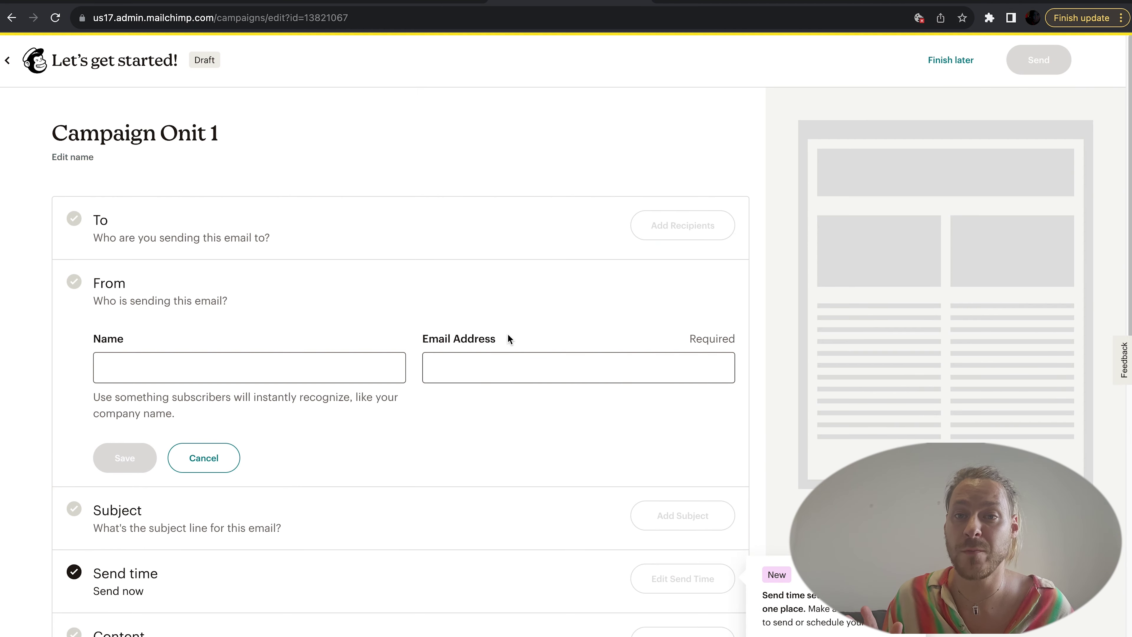
click(251, 365)
text(Chris)
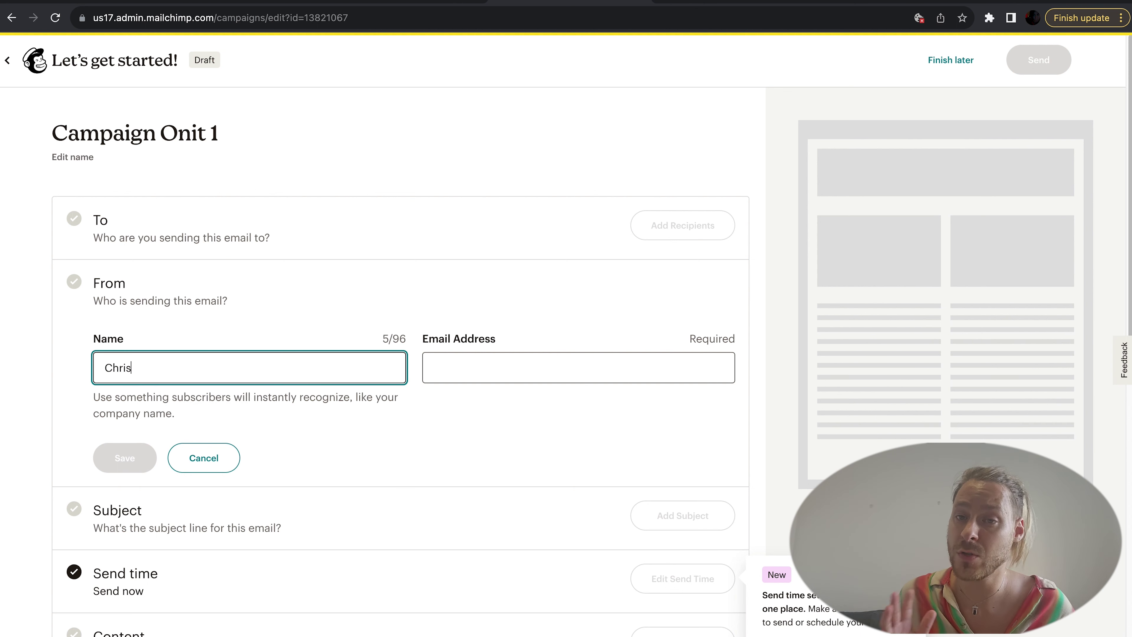
click(461, 378)
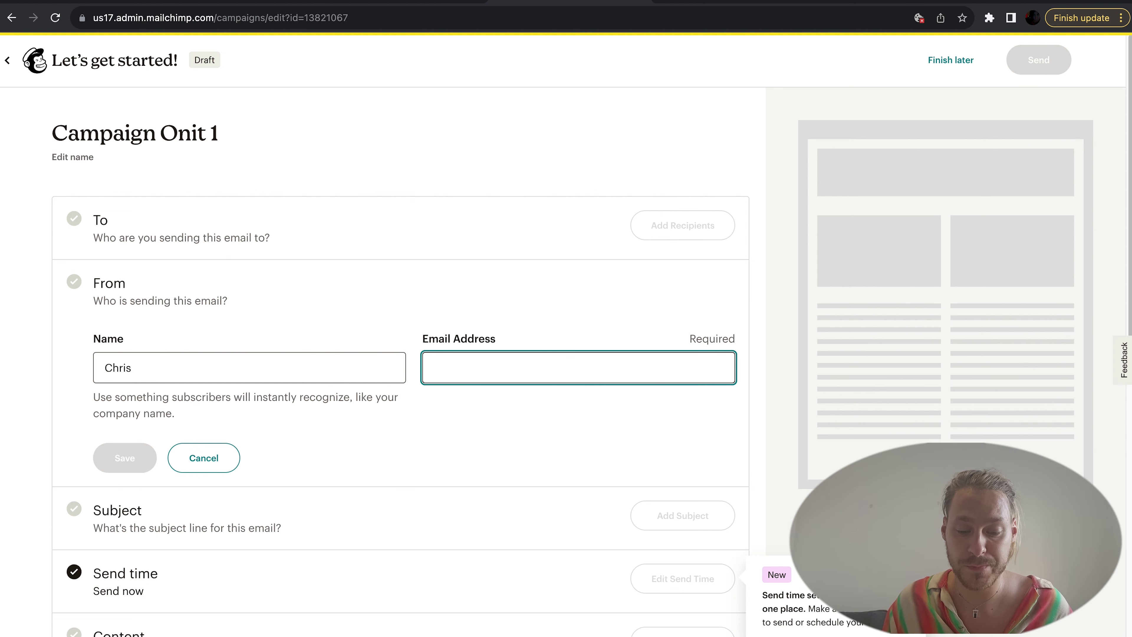
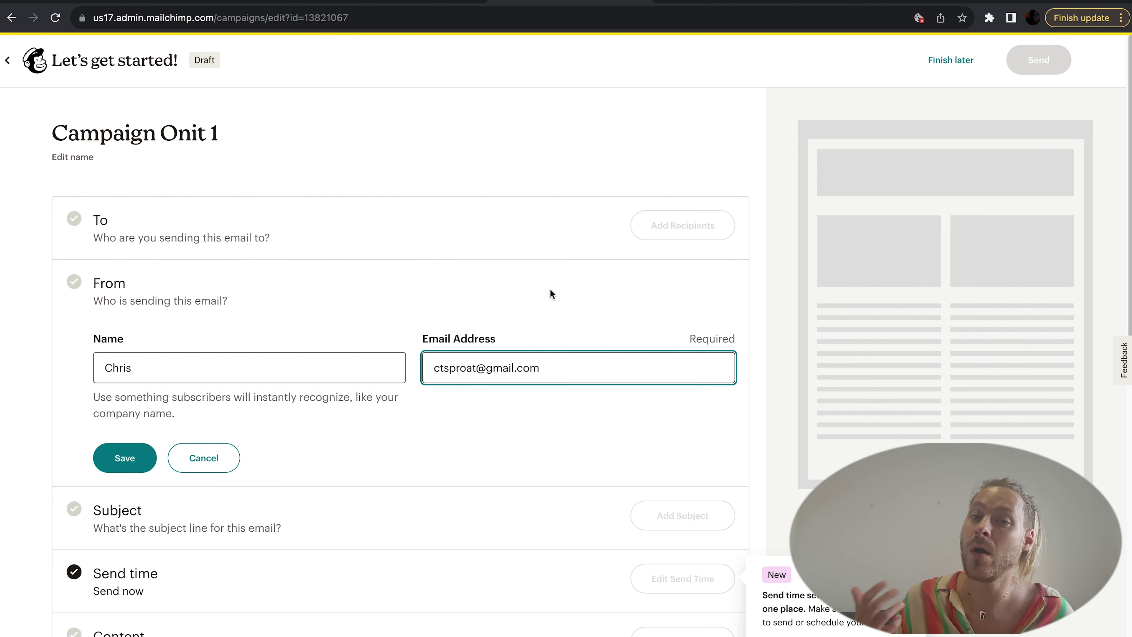
click(146, 457)
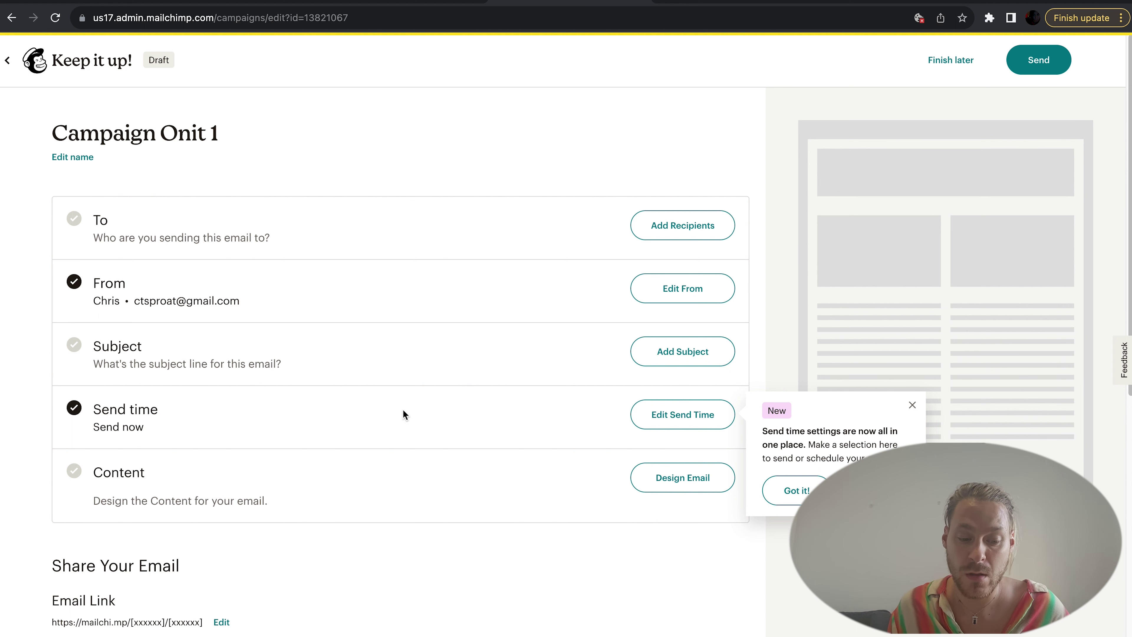
Step: Open the Subject form, then abandon the first empty attempt
click(690, 353)
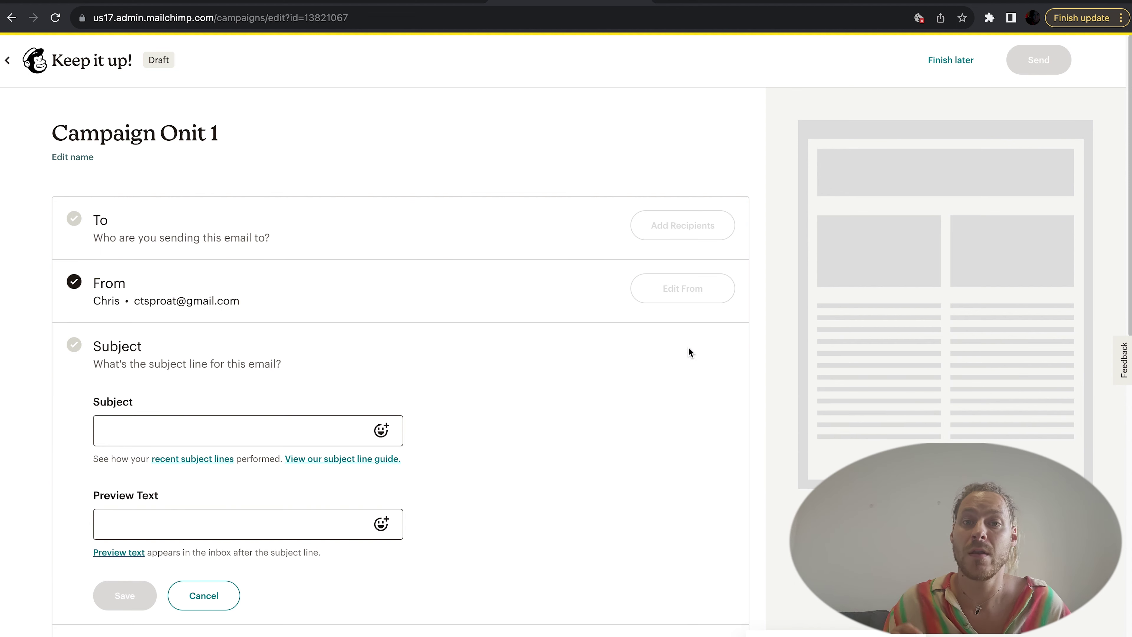
click(293, 428)
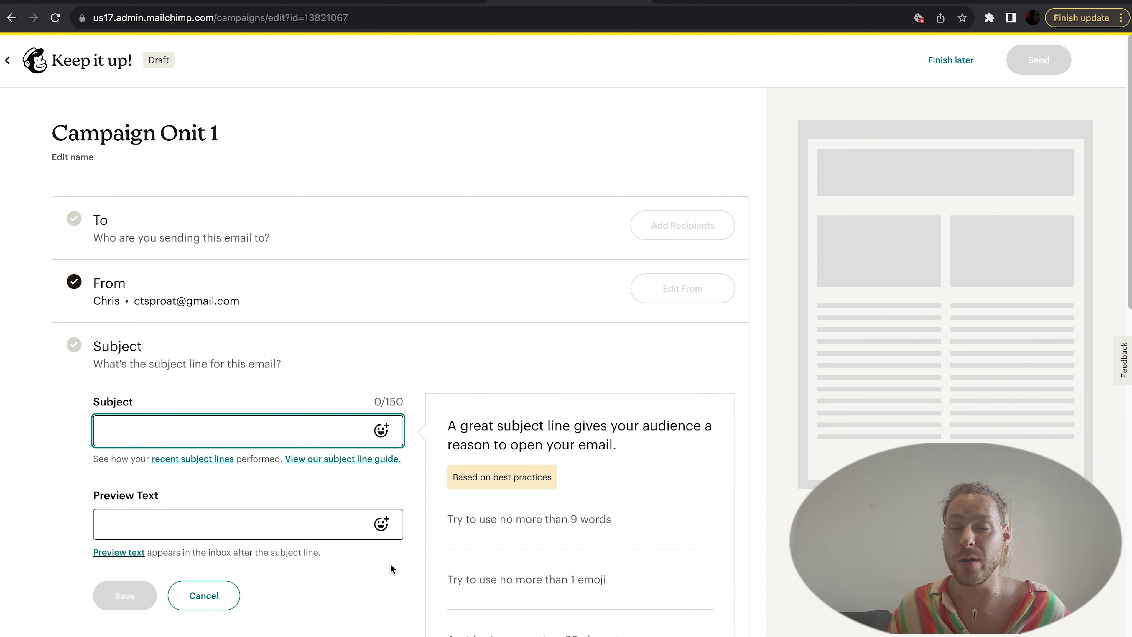
scroll(617, 501, down, 3)
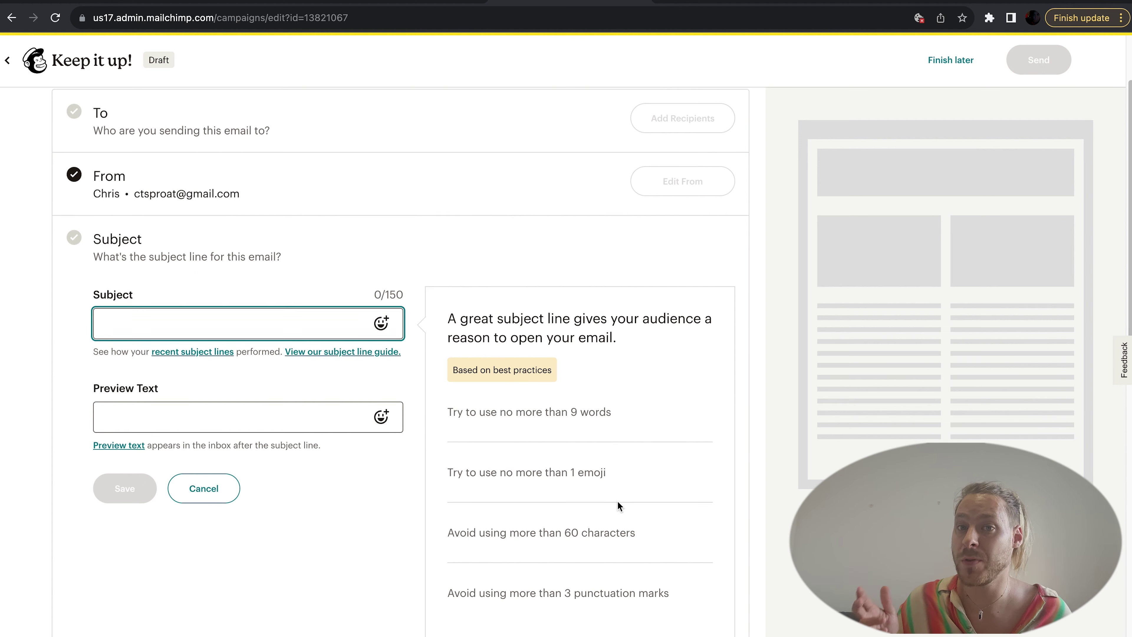
scroll(617, 503, down, 1)
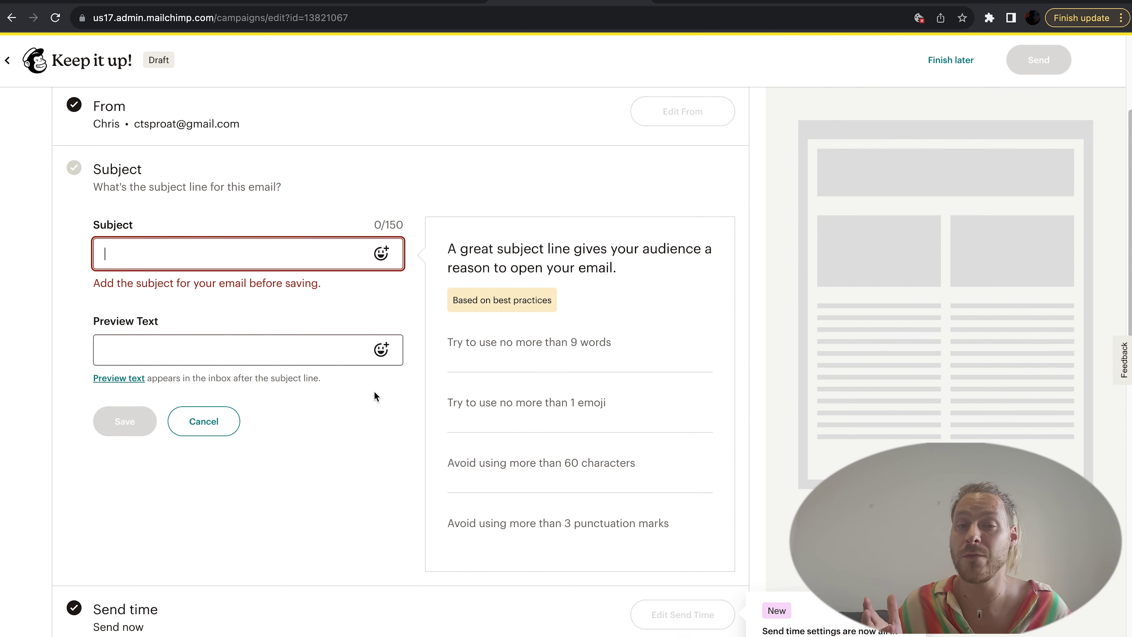
scroll(213, 208, up, 4)
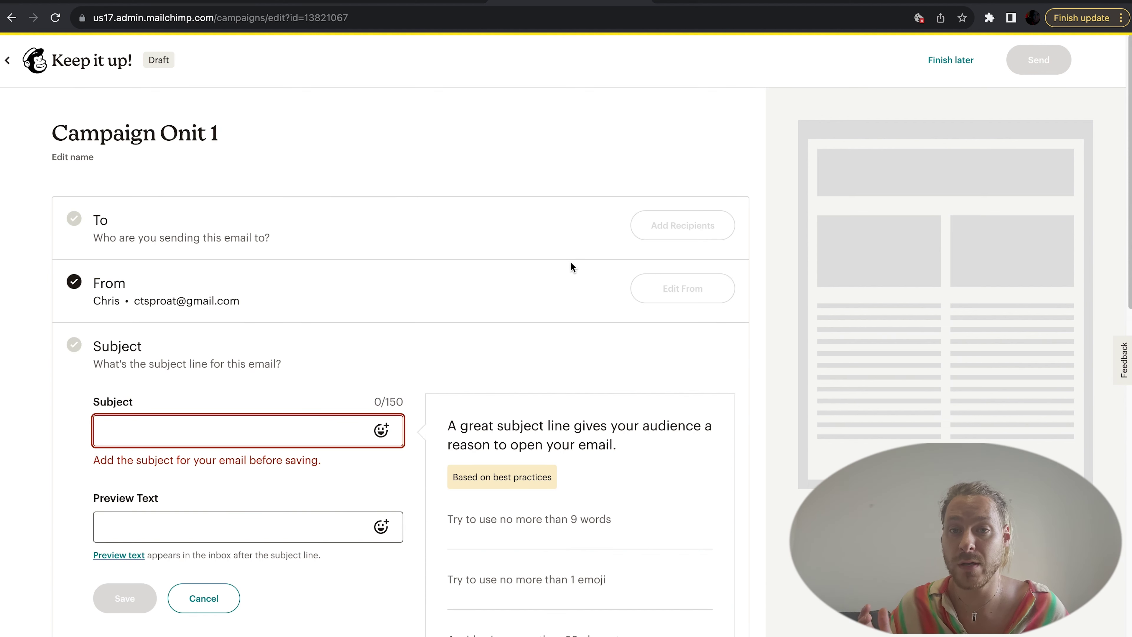
click(701, 226)
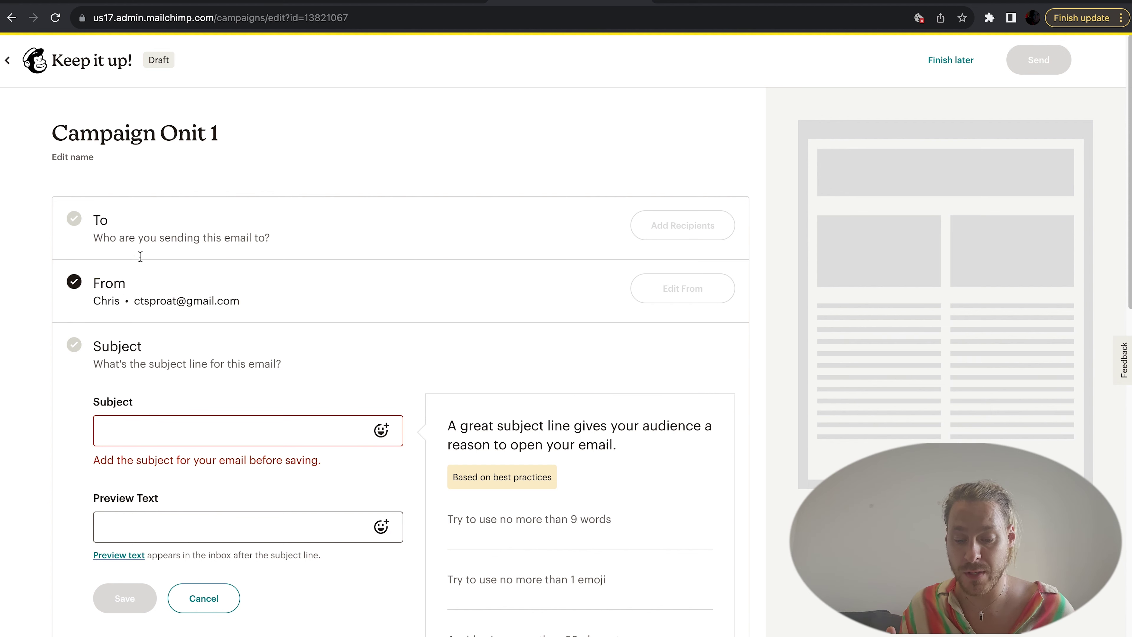
scroll(399, 486, down, 1)
click(224, 563)
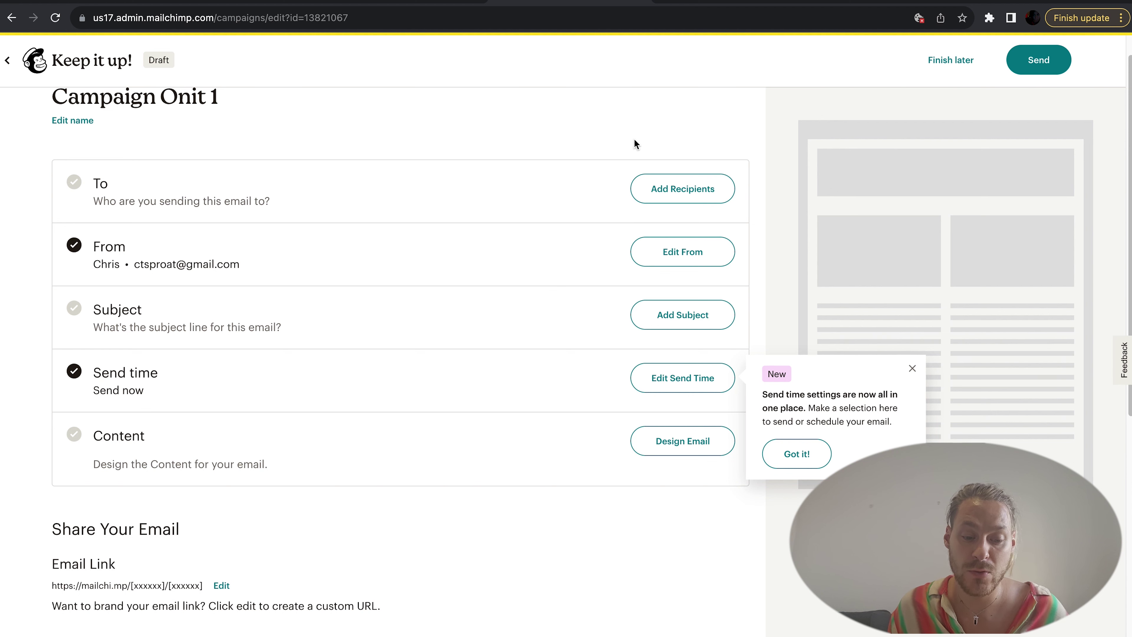
Step: Enter the subject "You Won't Believe This!" and add a monkey emoji from Animals & Nature
click(682, 314)
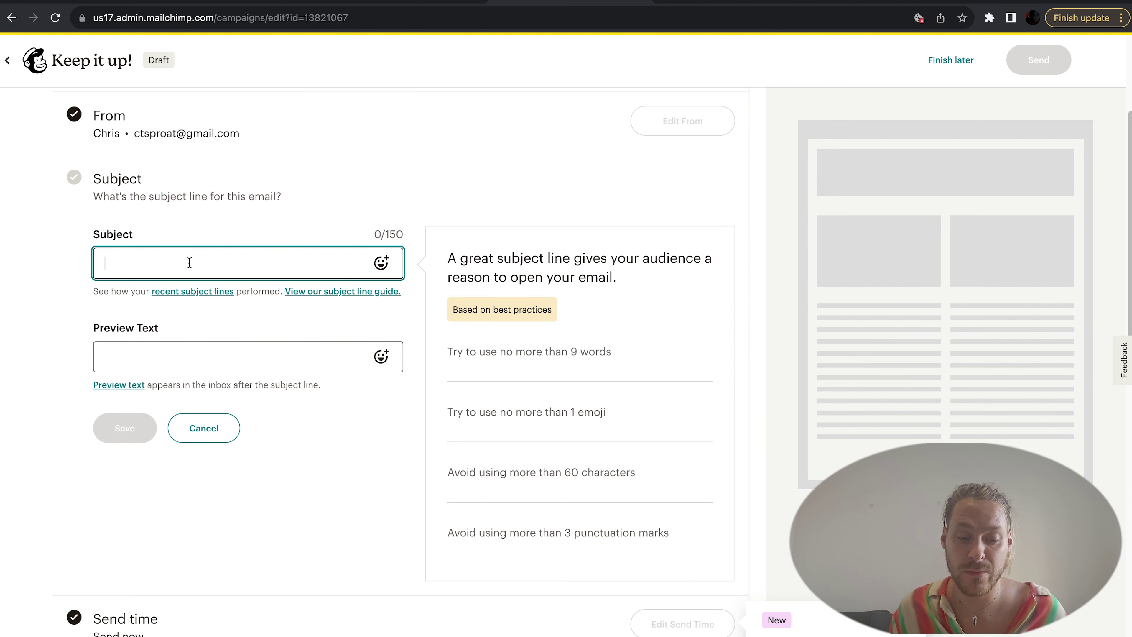
text(You won)
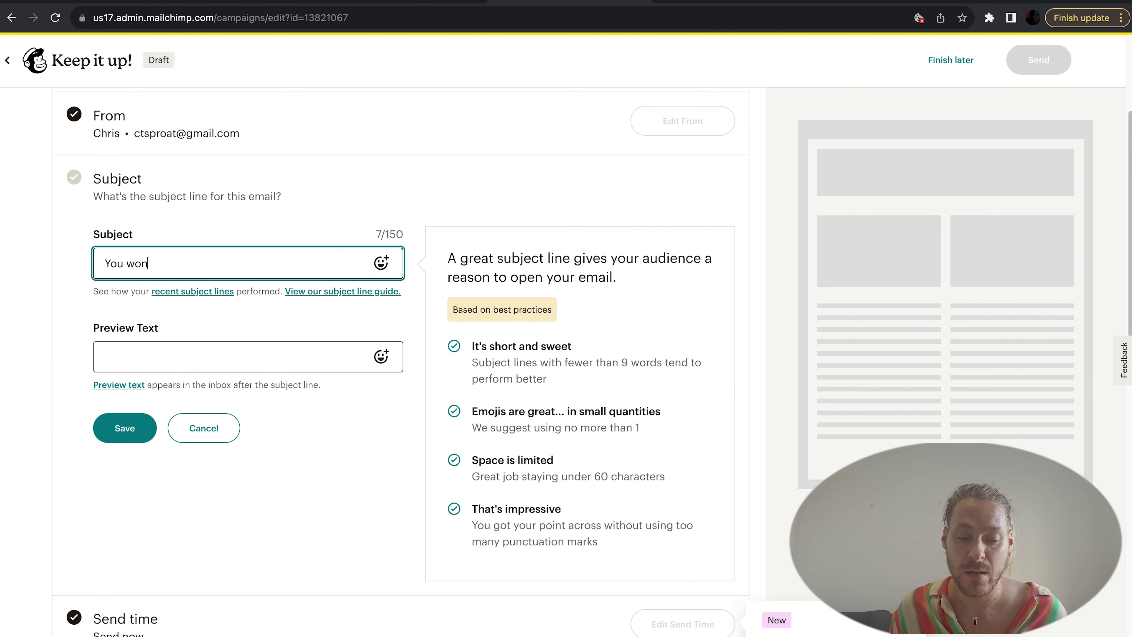
text('t Believe)
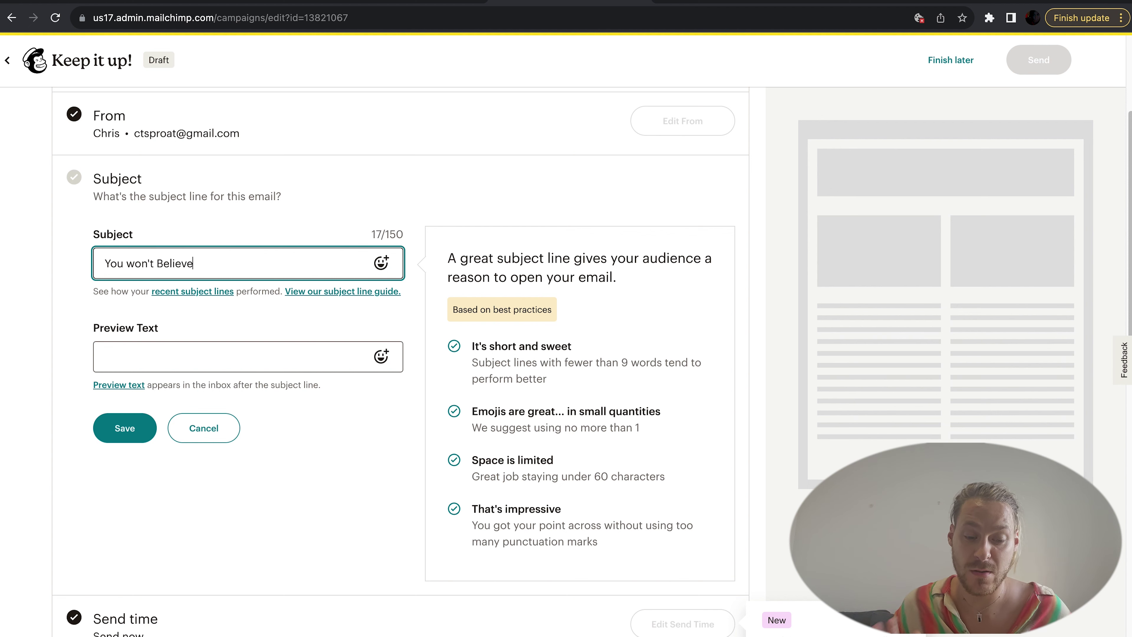
text( t)
key(BackSpace)
text(This!)
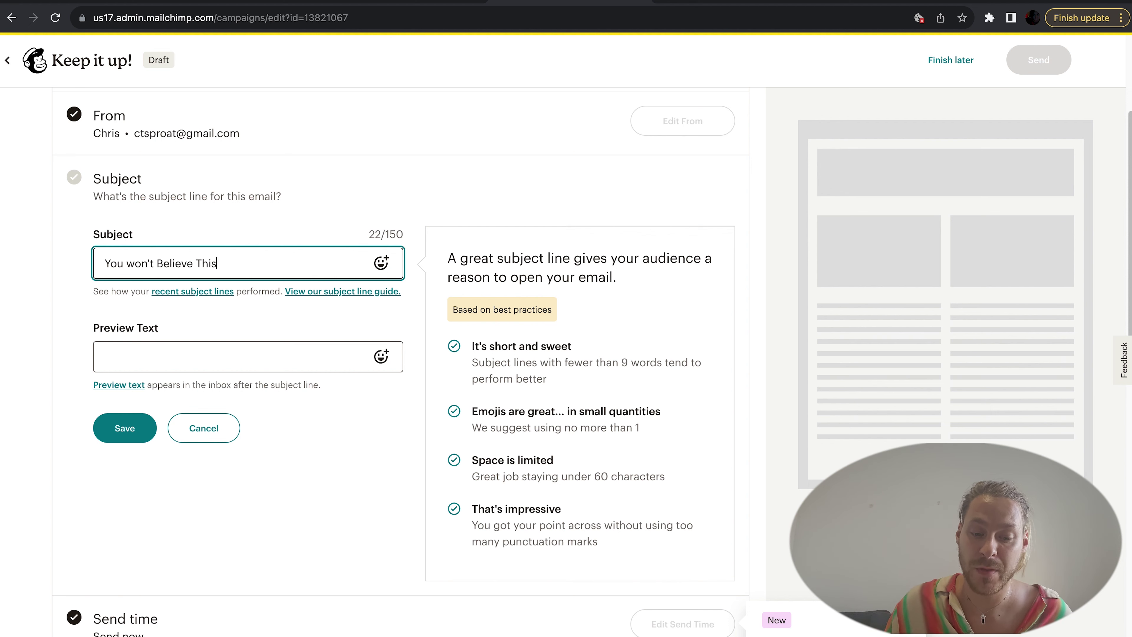
click(136, 263)
key(BackSpace)
text(W)
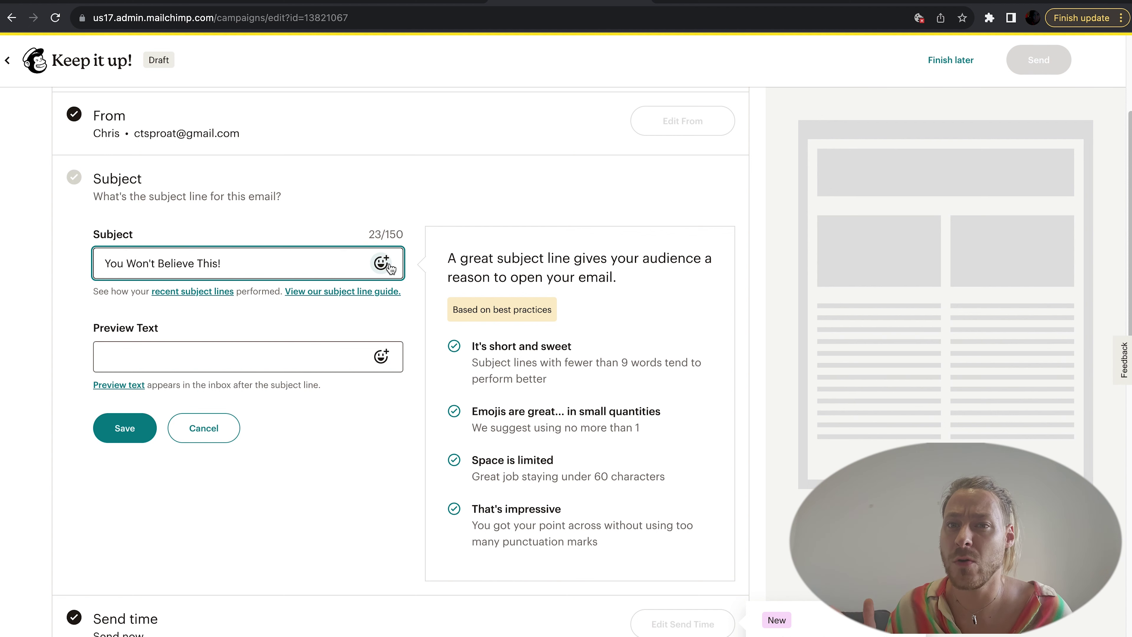
click(266, 264)
click(388, 264)
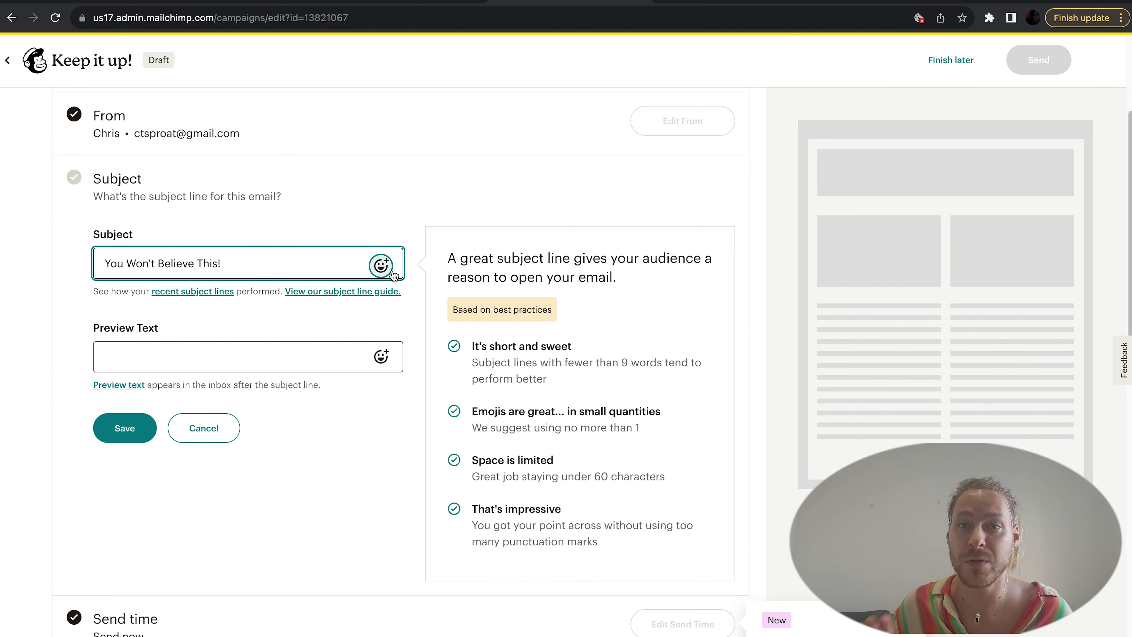
click(389, 268)
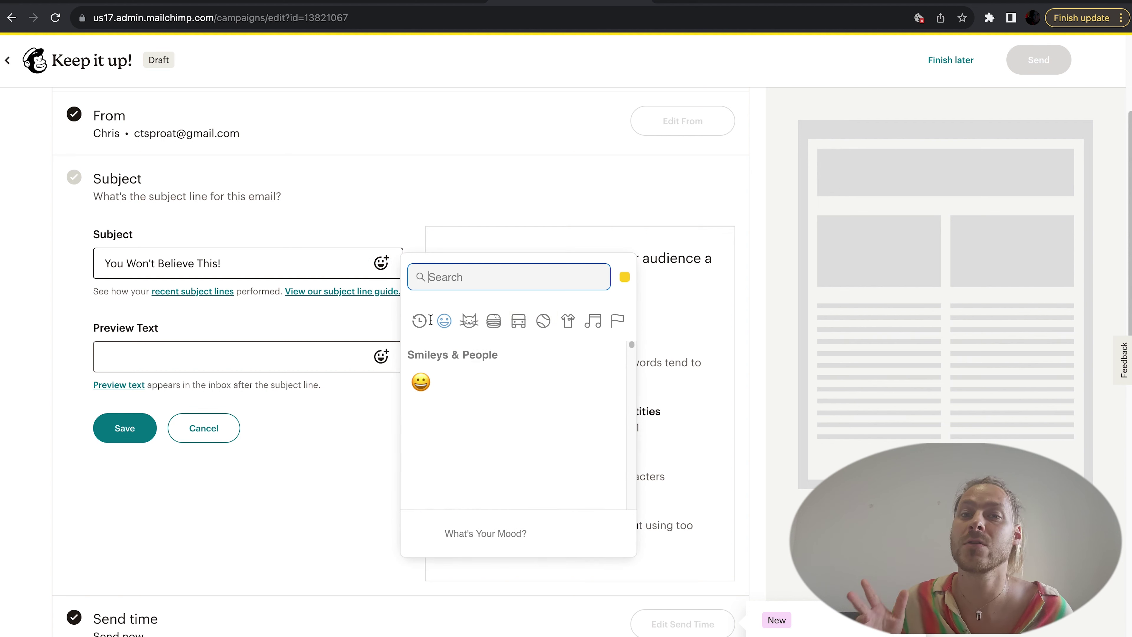
click(471, 329)
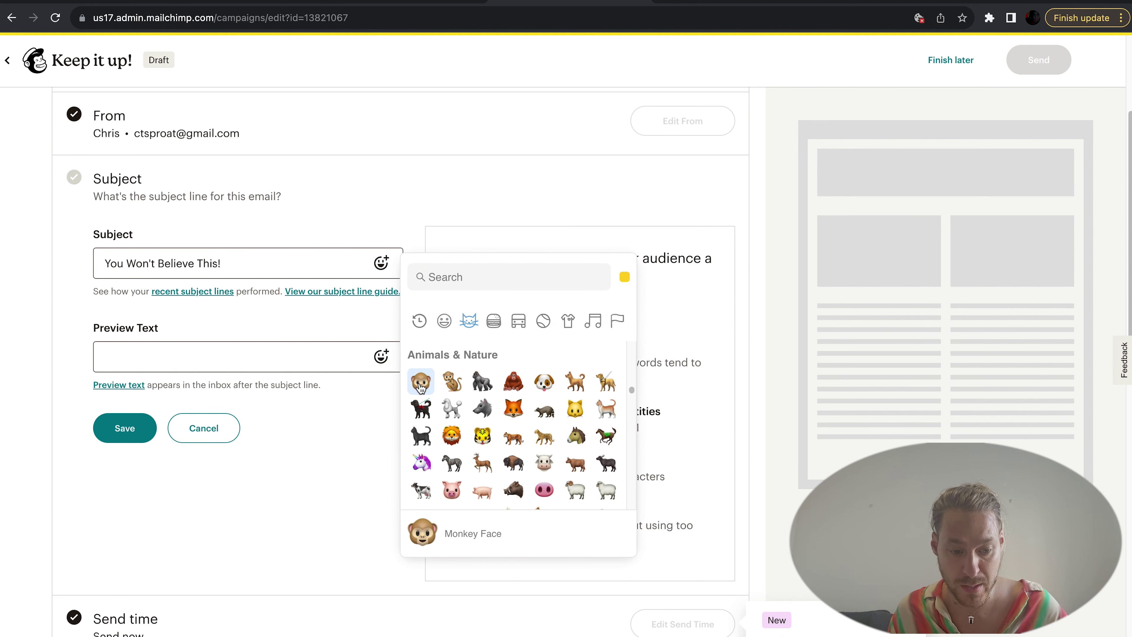
key(Escape)
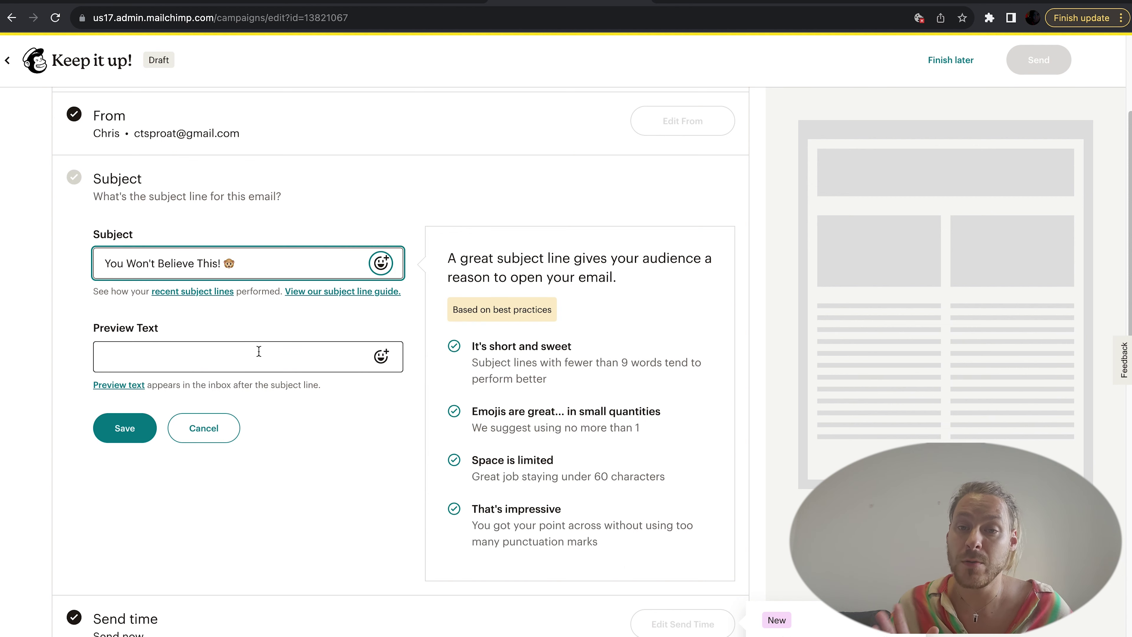
Step: Enter preview text "The Cheapest Way To Make It Today!" and save the Subject section
click(256, 354)
text(T)
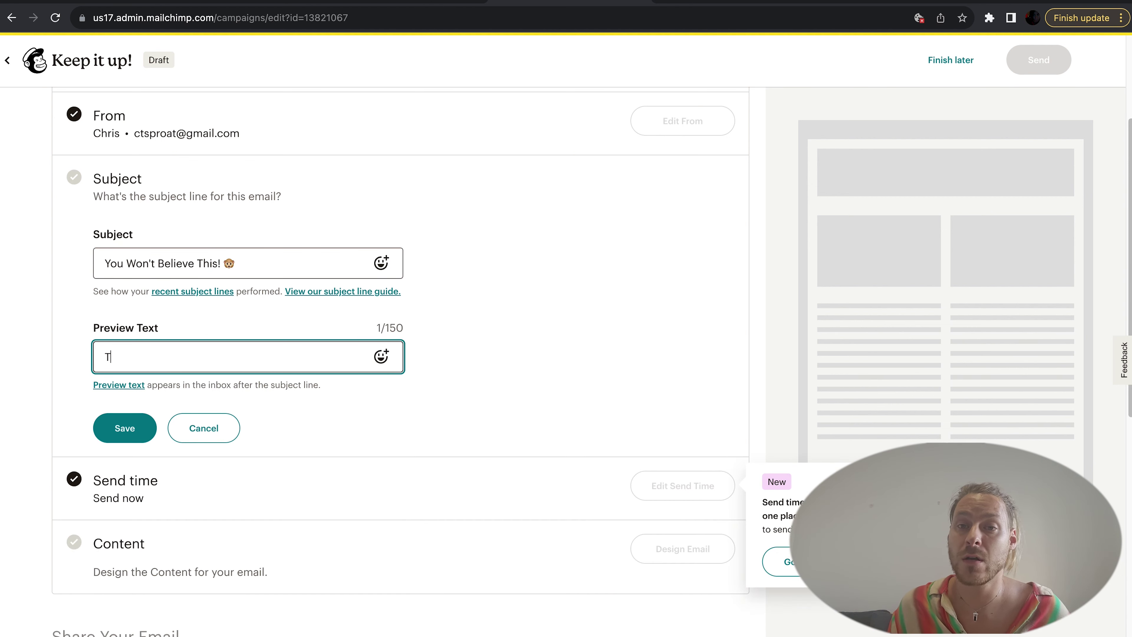
text(he Cheapest)
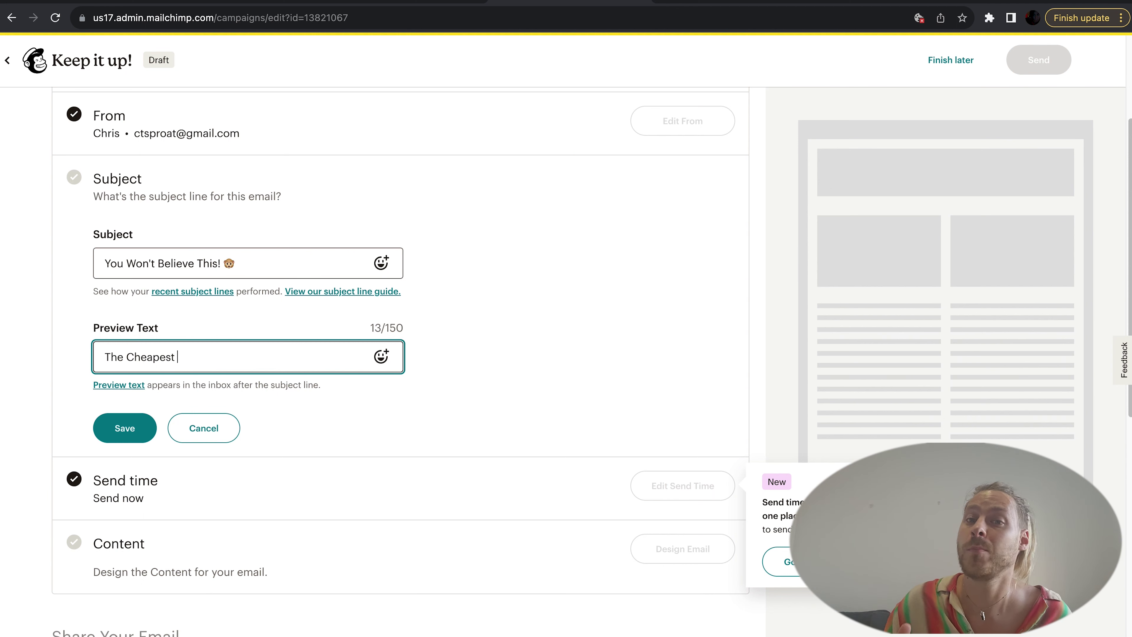
text( Way To )
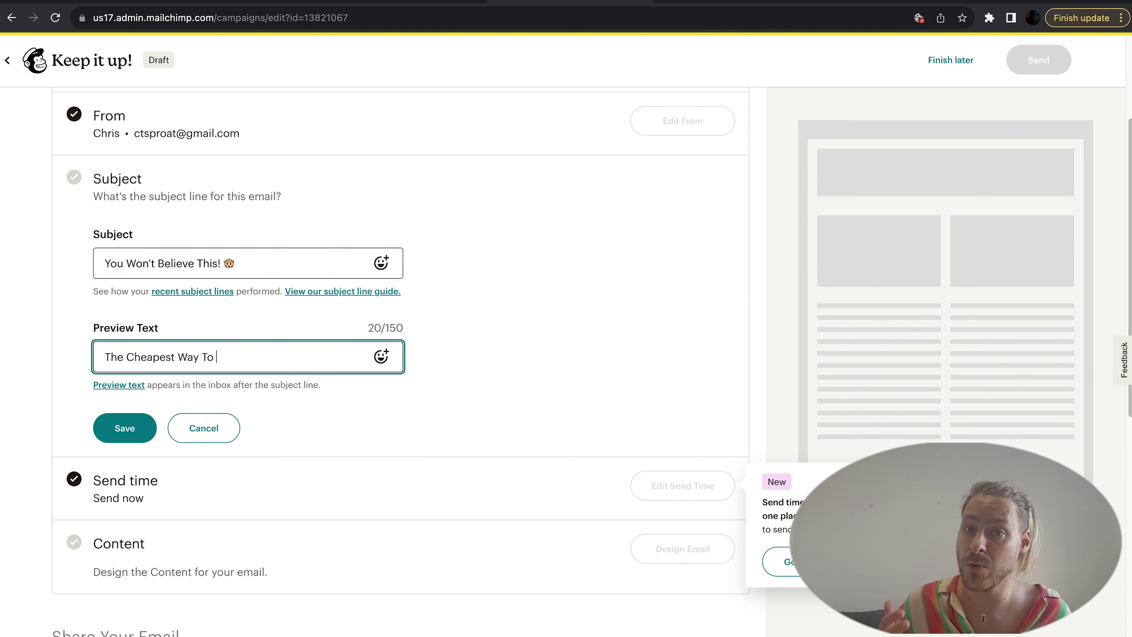
text('Make)
key(BackSpace)
key(BackSpace)
key(BackSpace)
key(BackSpace)
key(BackSpace)
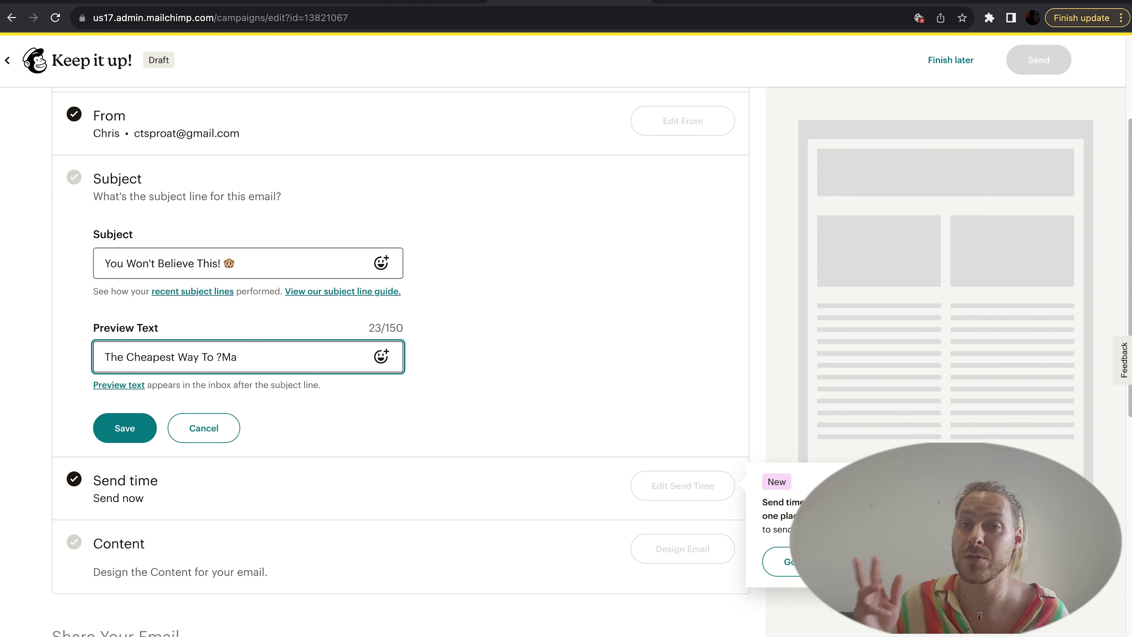
text(Make It)
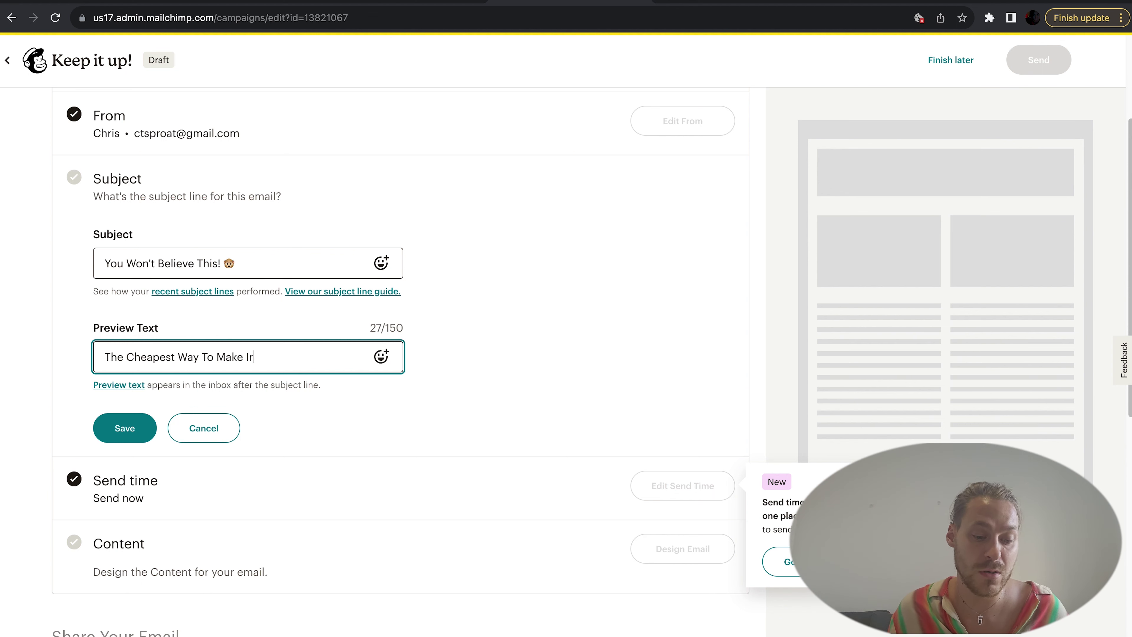
key(BackSpace)
text(t)
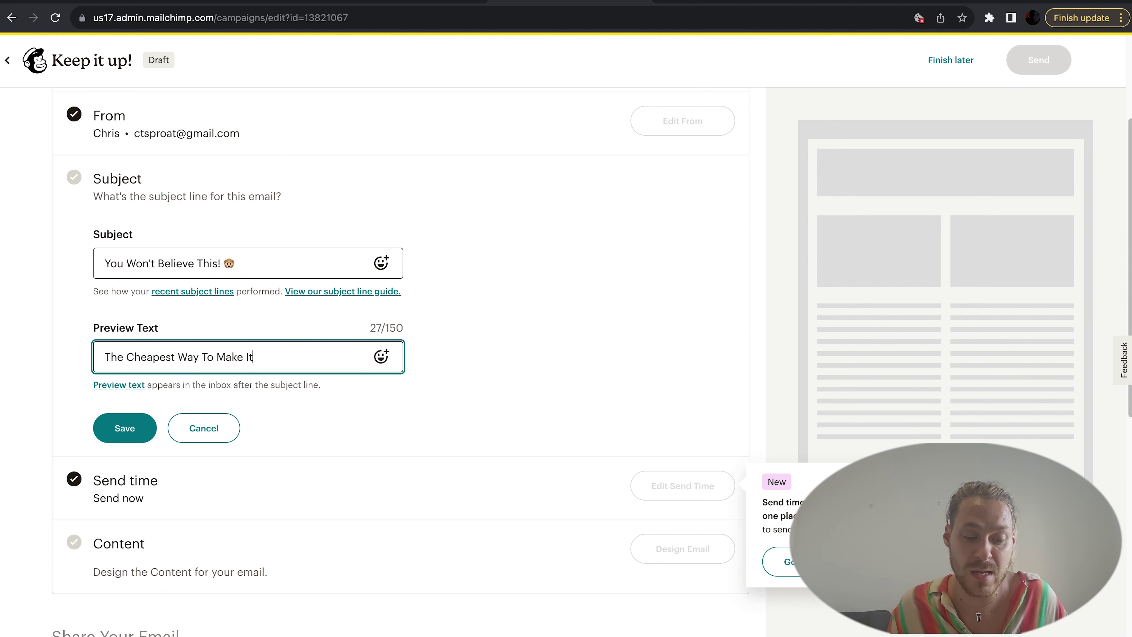
text( T)
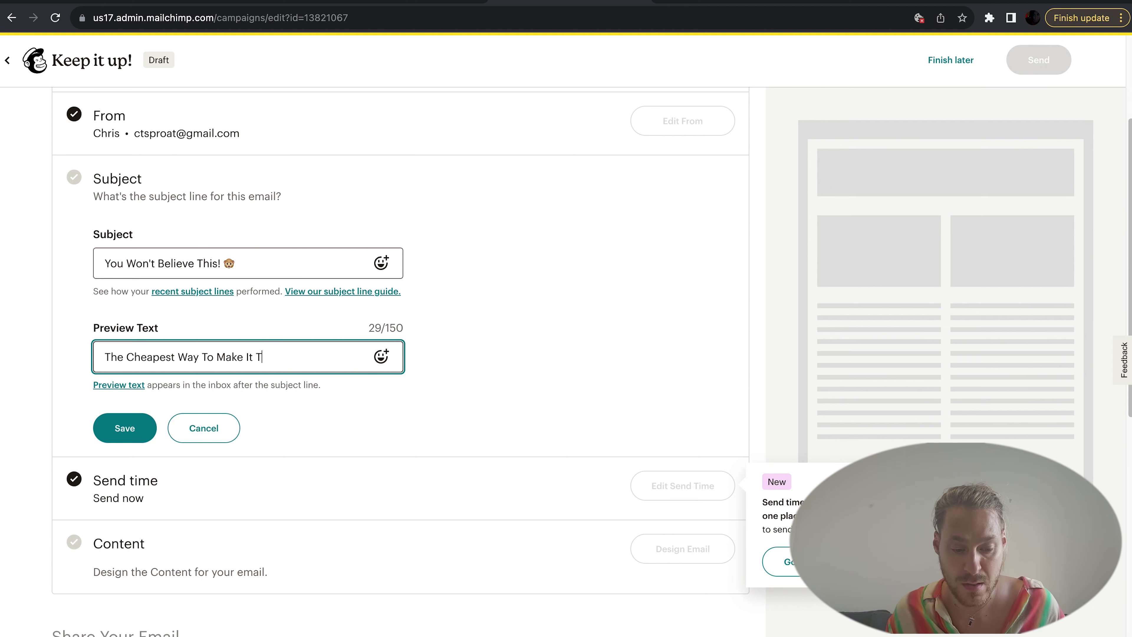
text(oday!)
click(335, 397)
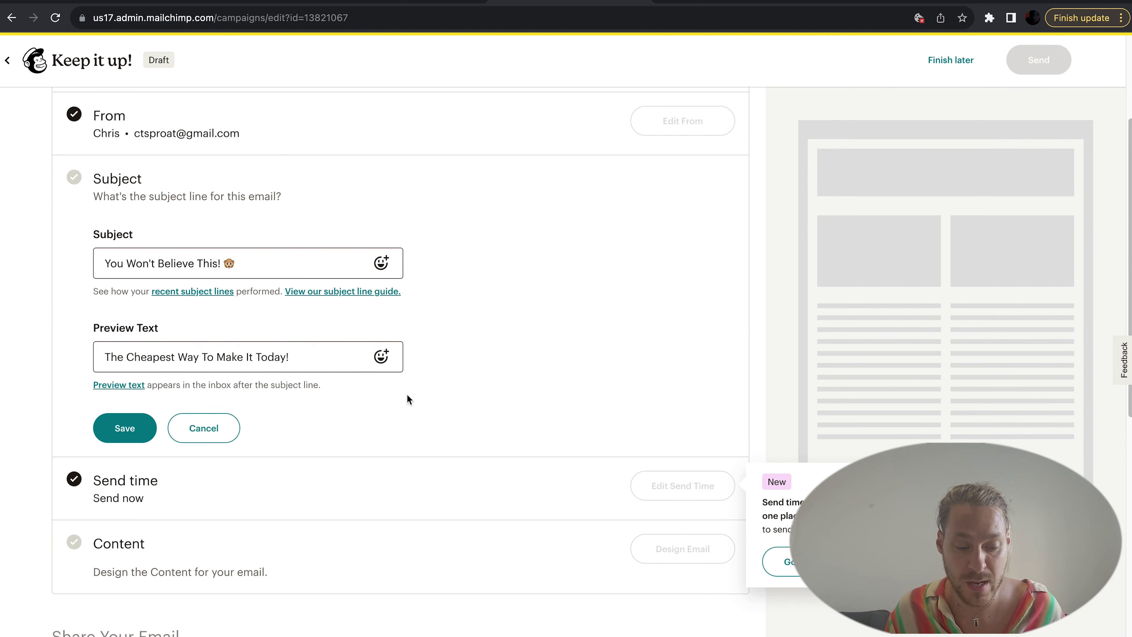
click(142, 427)
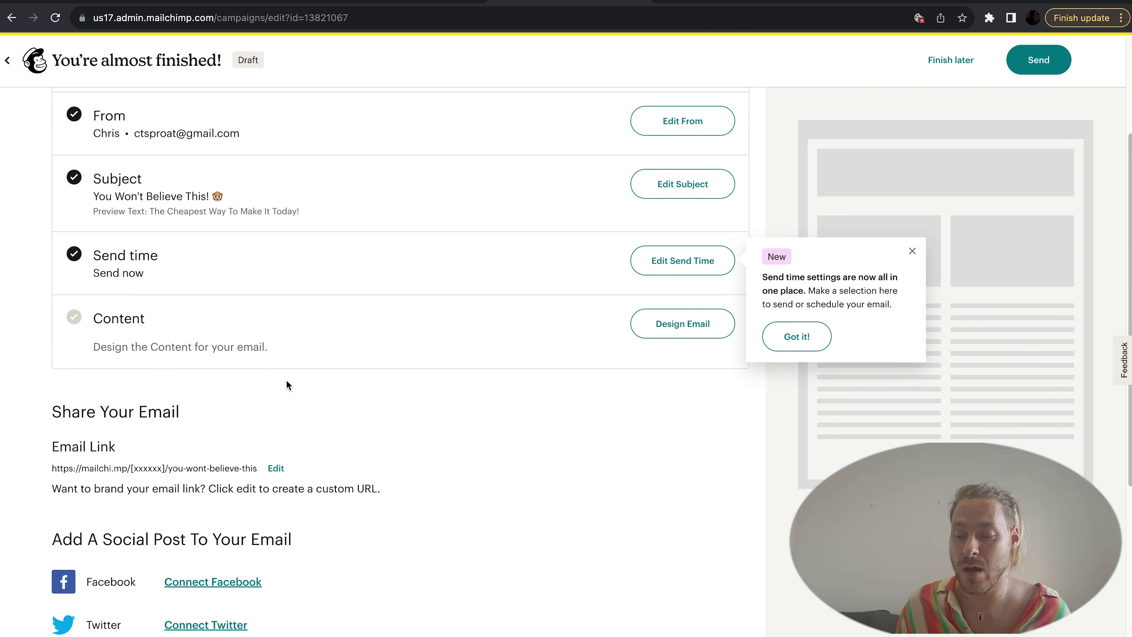
Step: Dismiss the send-time tip with Got it! and open Design Email
scroll(287, 380, up, 1)
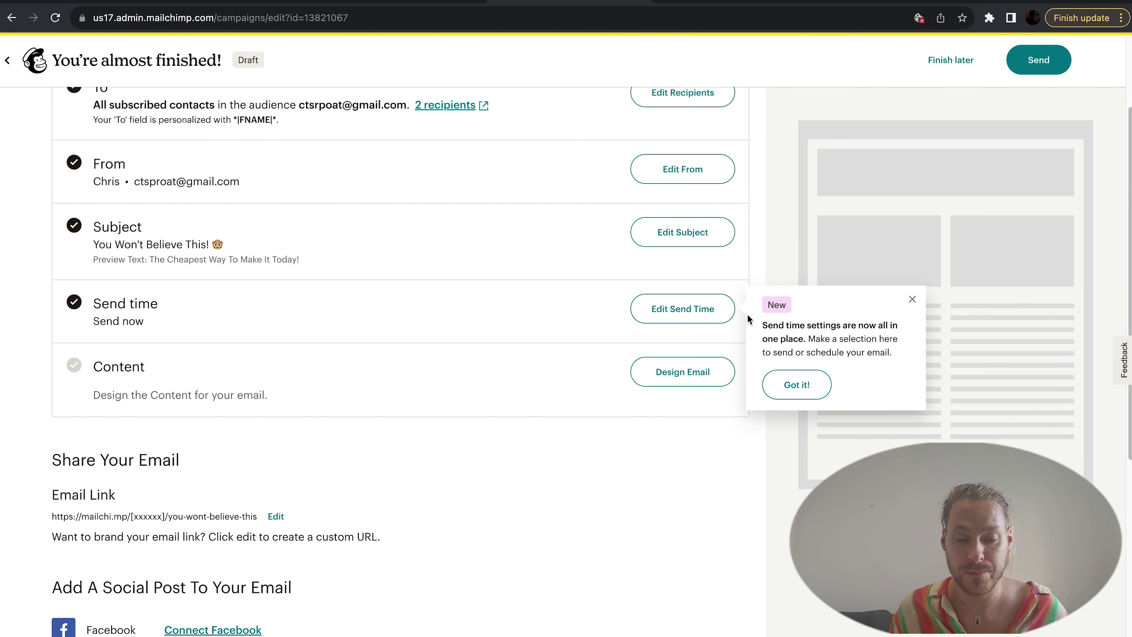
click(793, 394)
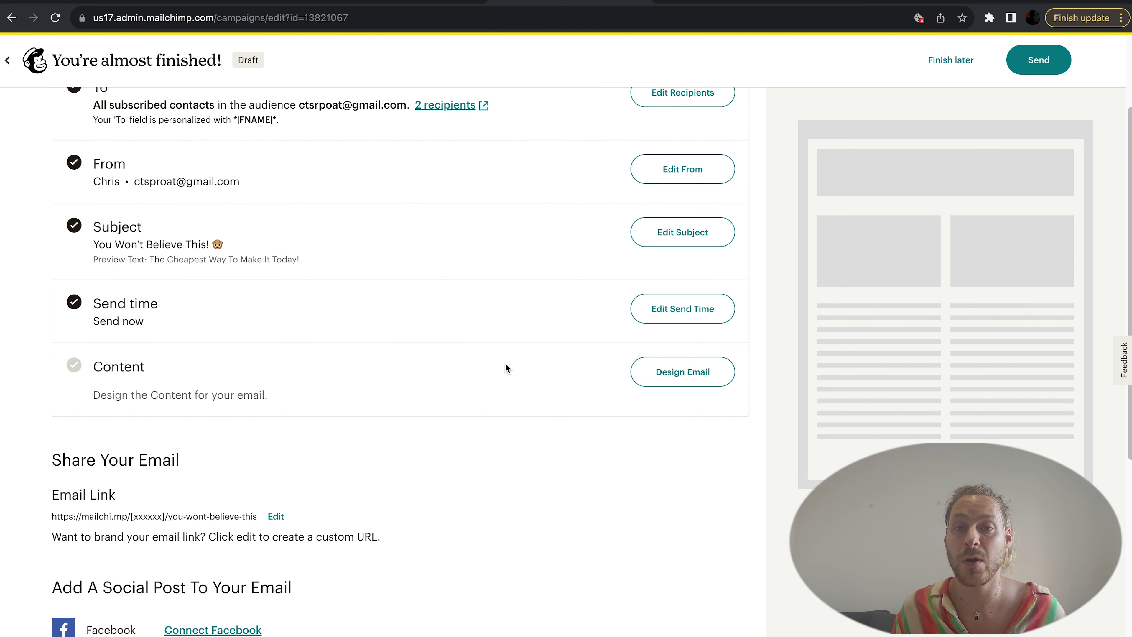
click(677, 375)
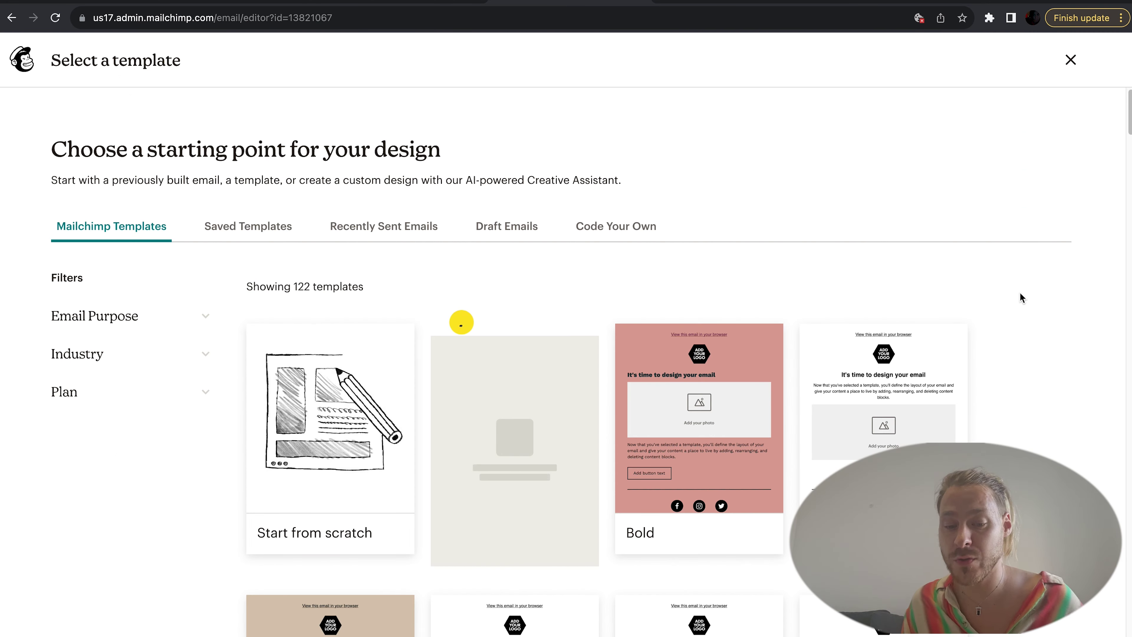
Step: Browse the Recently Sent Emails and Code Your Own tabs, then apply the Bold template
scroll(1019, 294, down, 3)
scroll(1019, 294, down, 2)
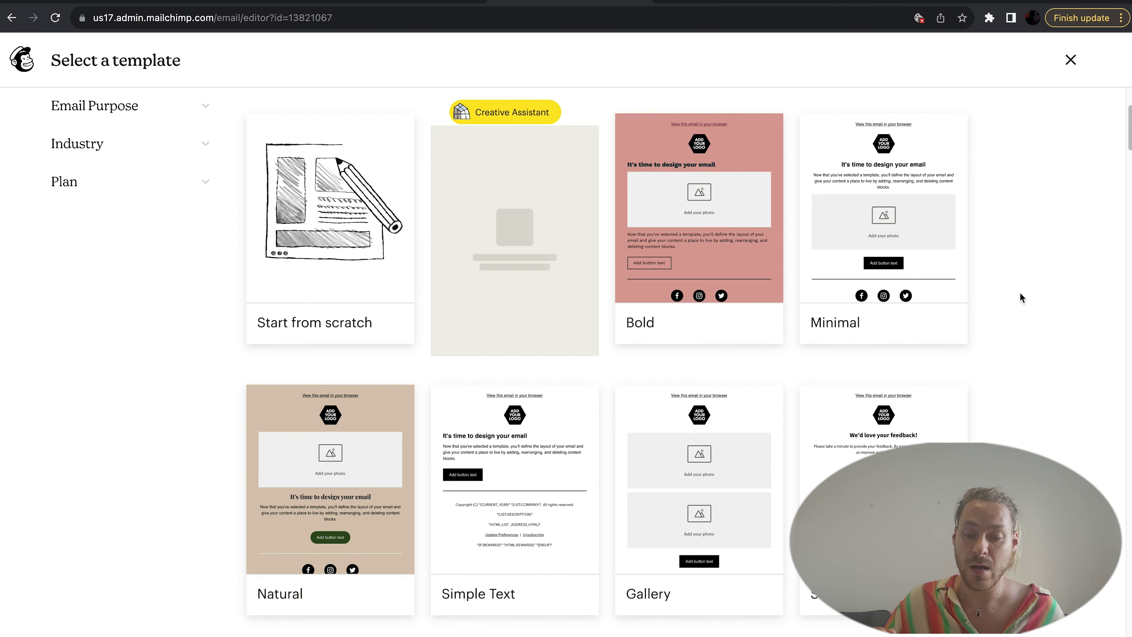
scroll(1020, 295, down, 2)
scroll(1020, 293, down, 5)
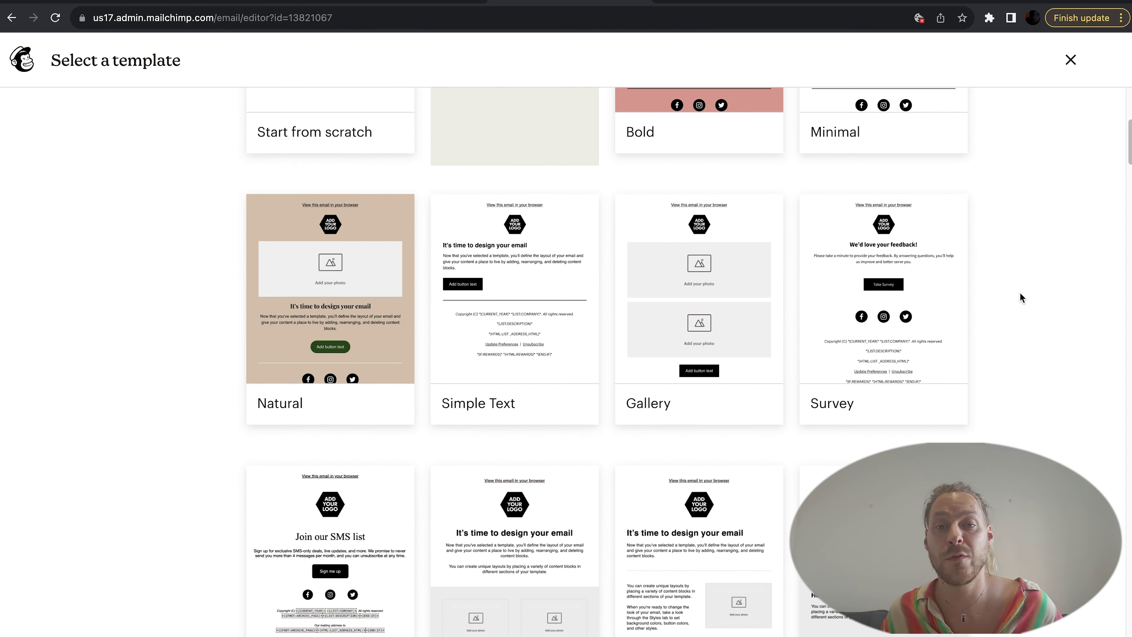
scroll(1020, 293, down, 5)
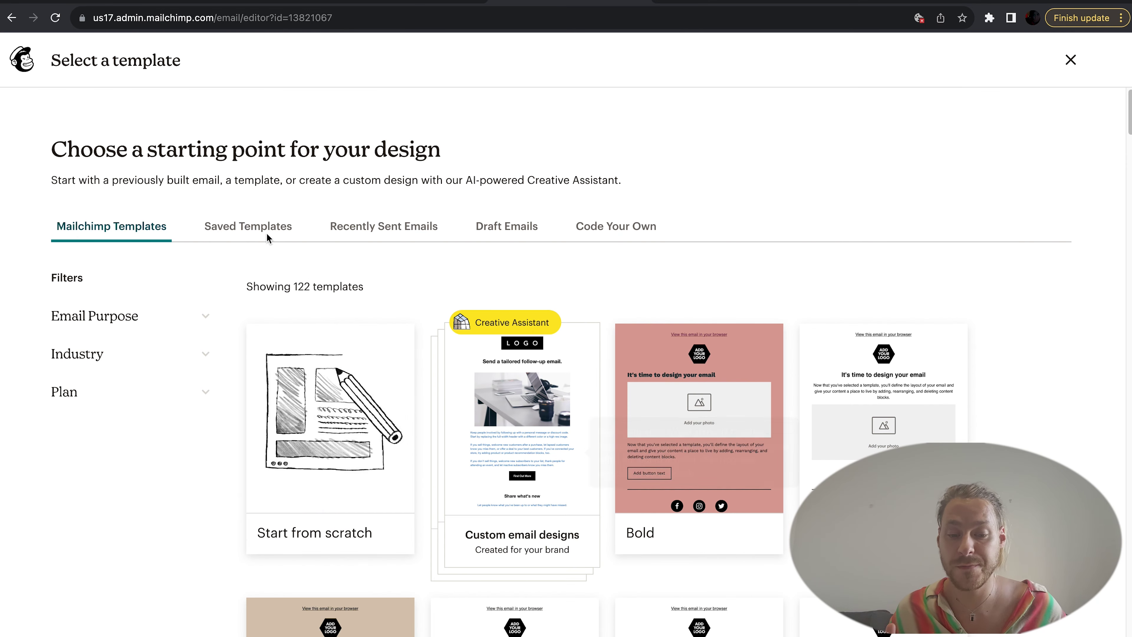
click(375, 230)
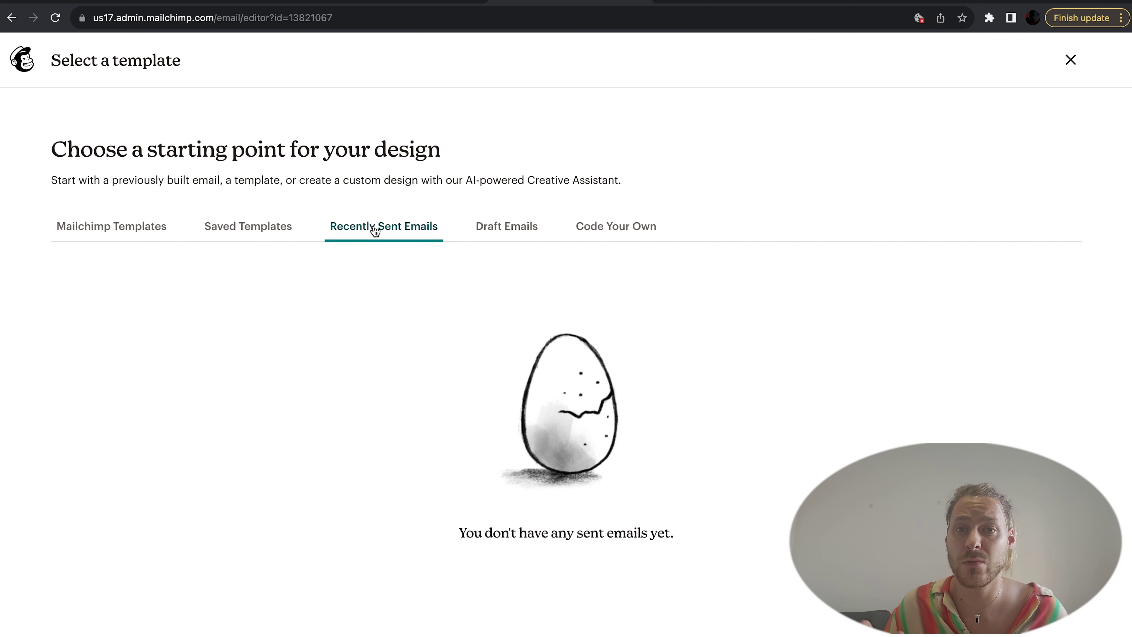
click(613, 229)
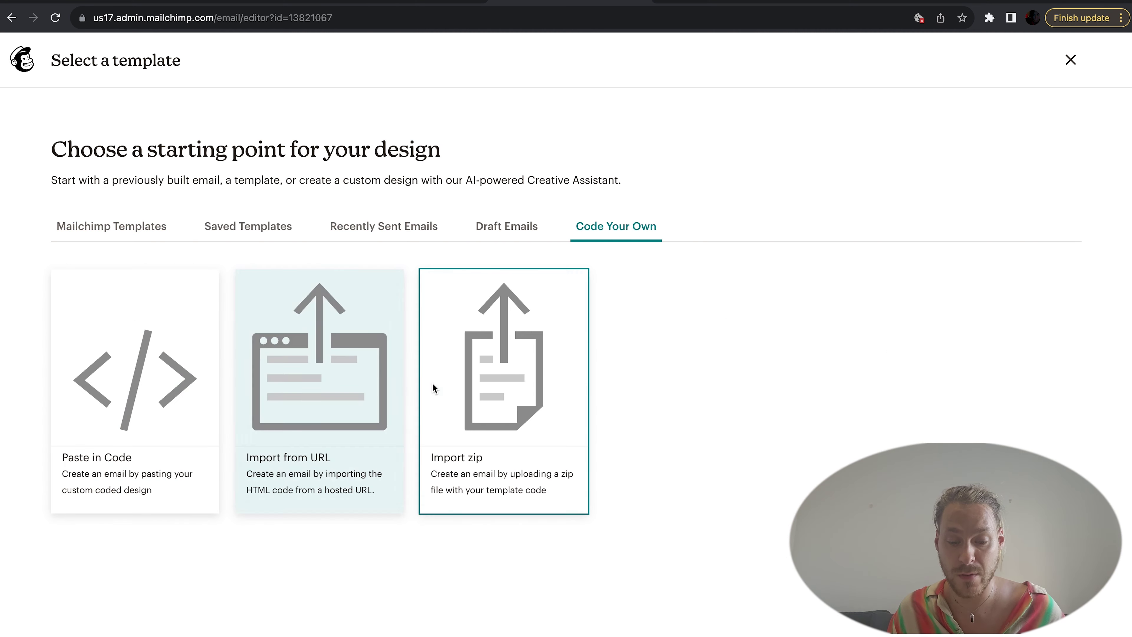
click(138, 228)
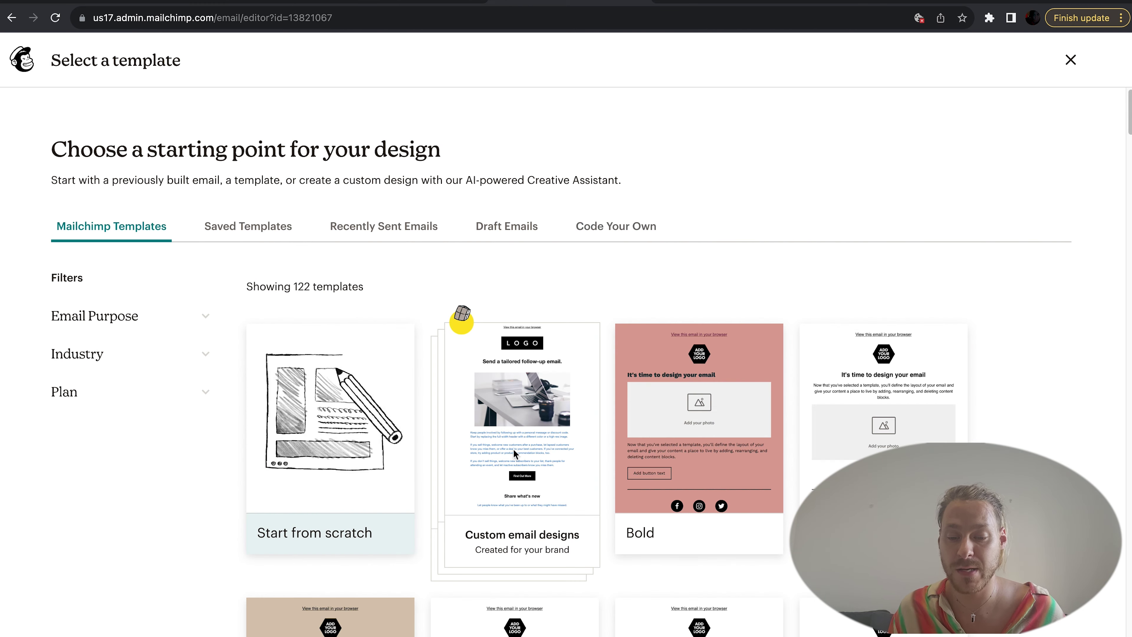
scroll(529, 466, down, 3)
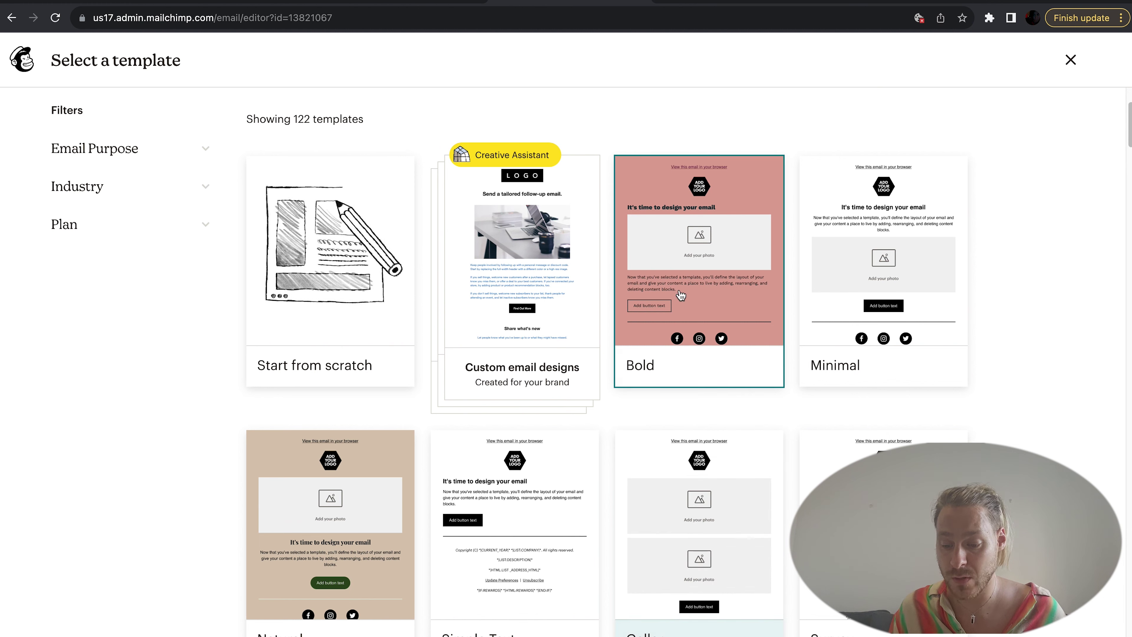
mouse_move(690, 282)
click(699, 252)
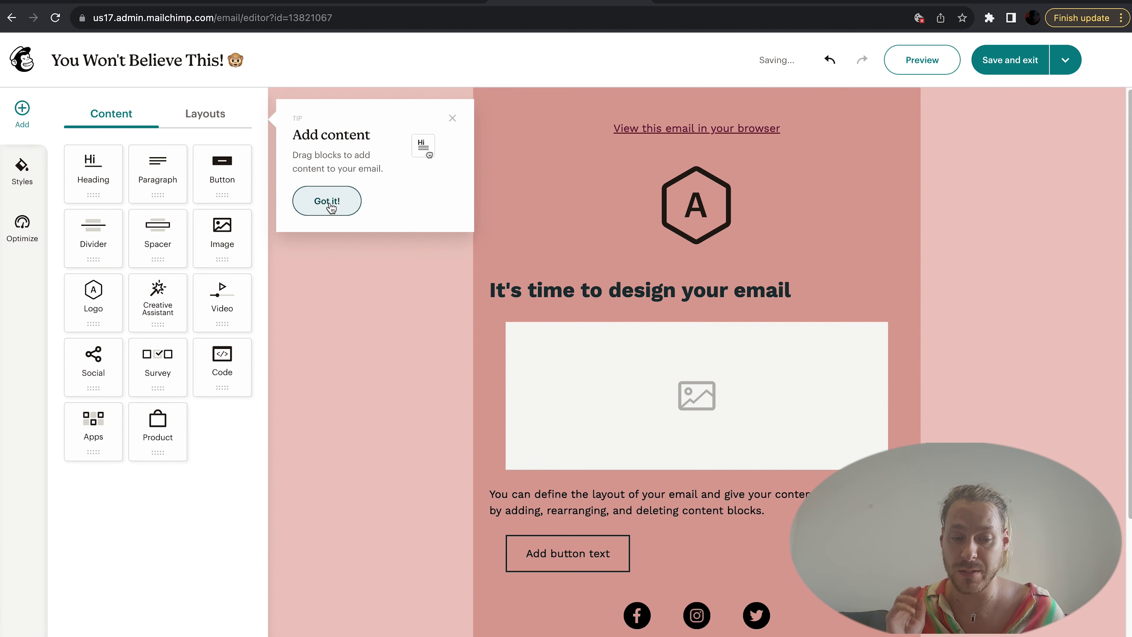
Step: Dismiss the add-content tip and set the browser-view header block's background to bright magenta
click(331, 207)
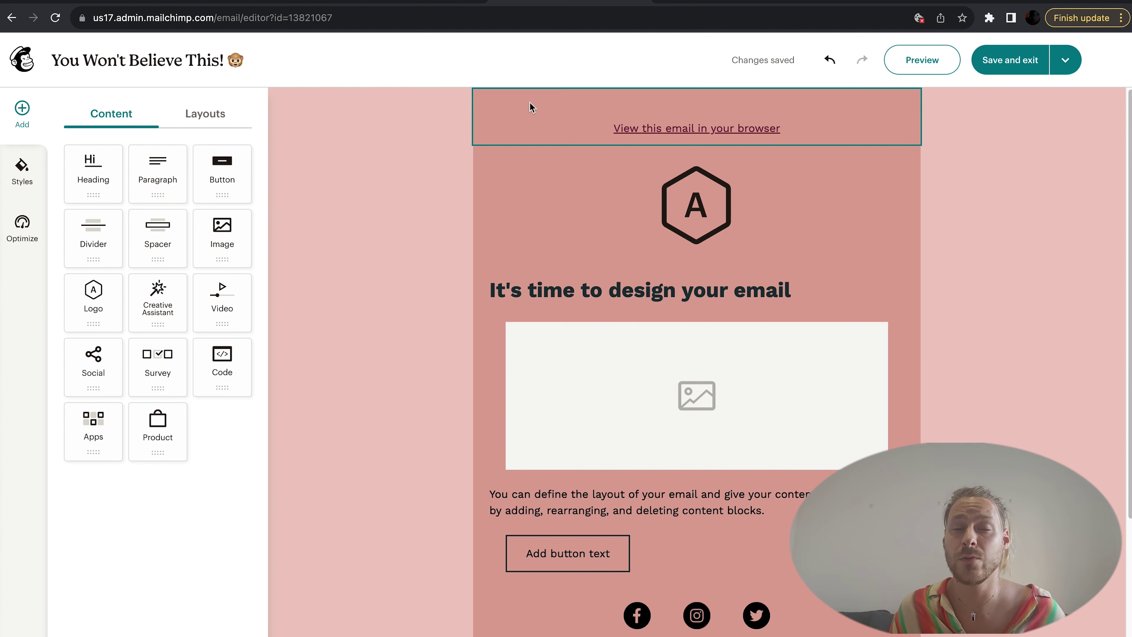
click(534, 109)
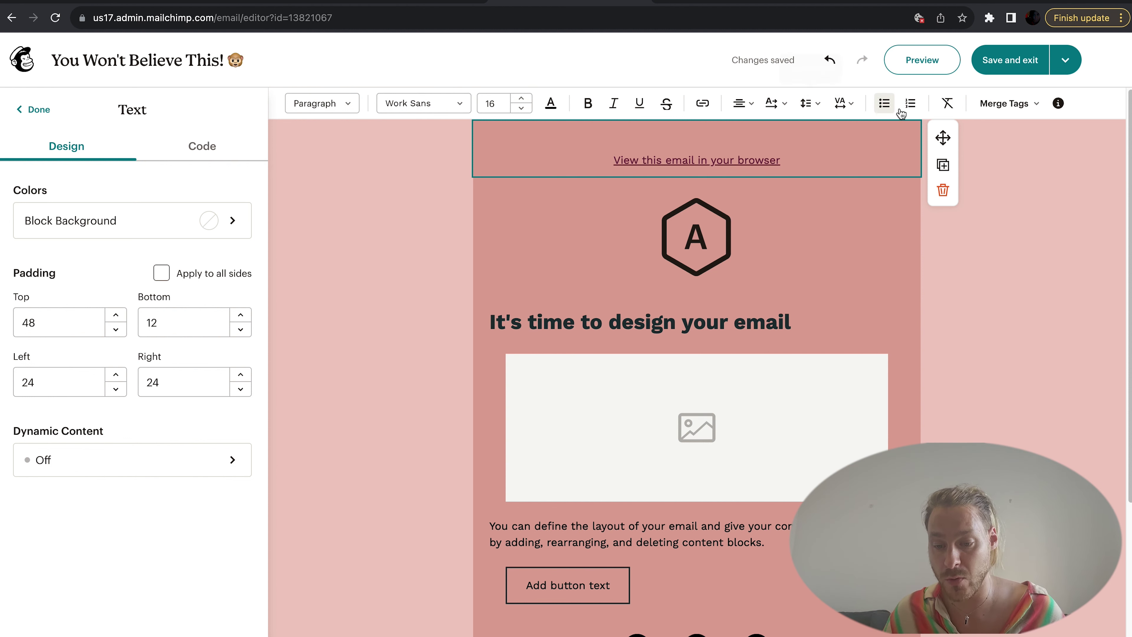
click(236, 222)
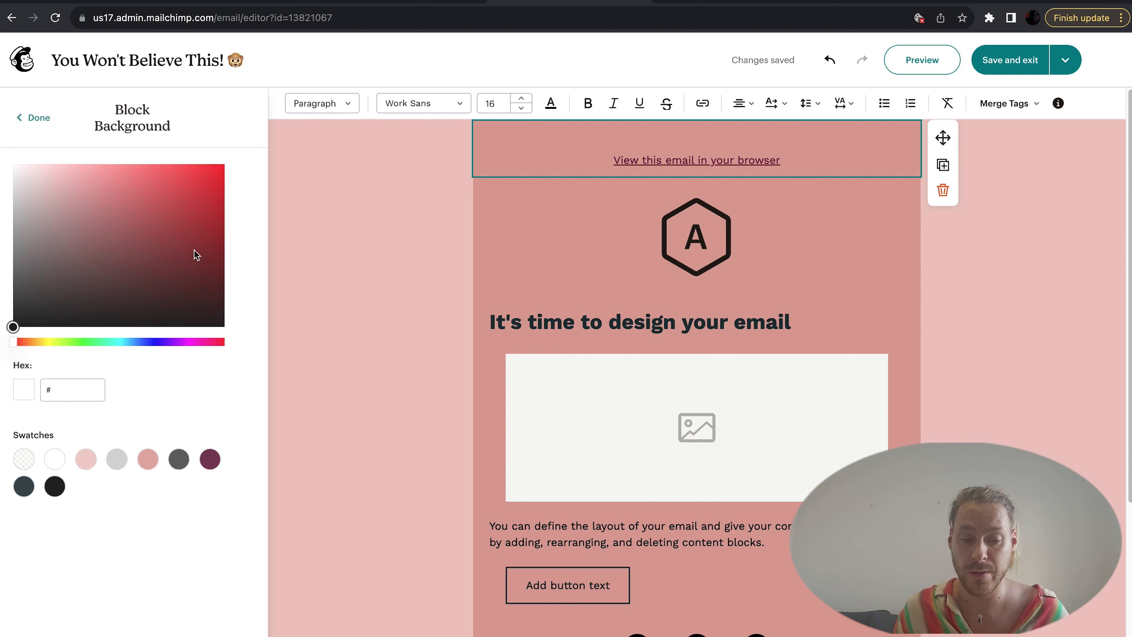
click(193, 342)
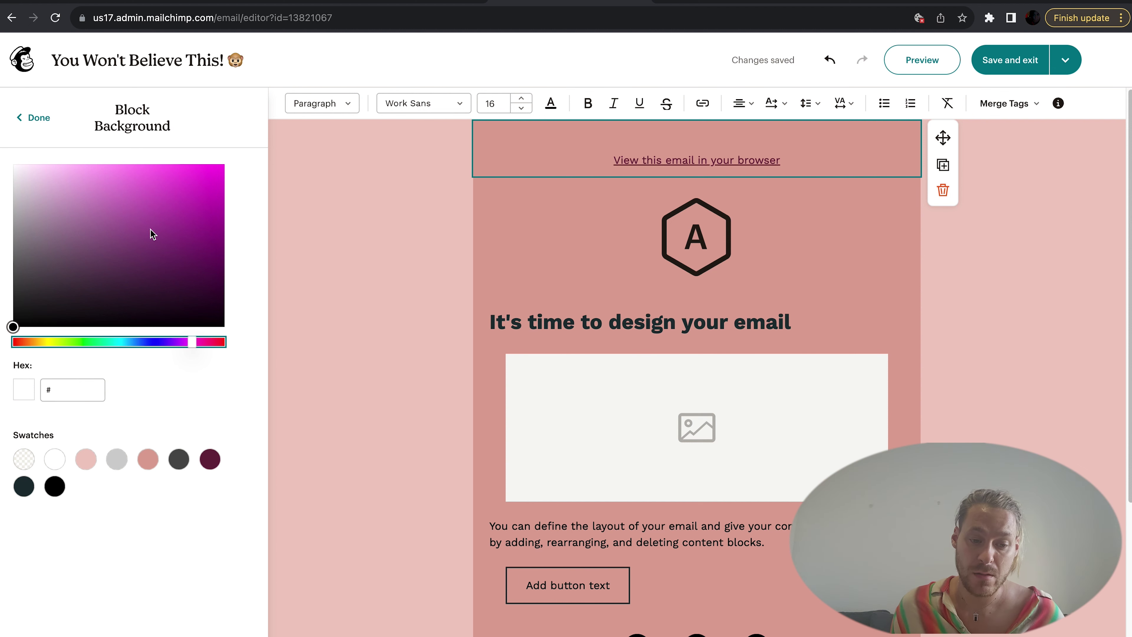
drag(150, 229, 213, 164)
key(Escape)
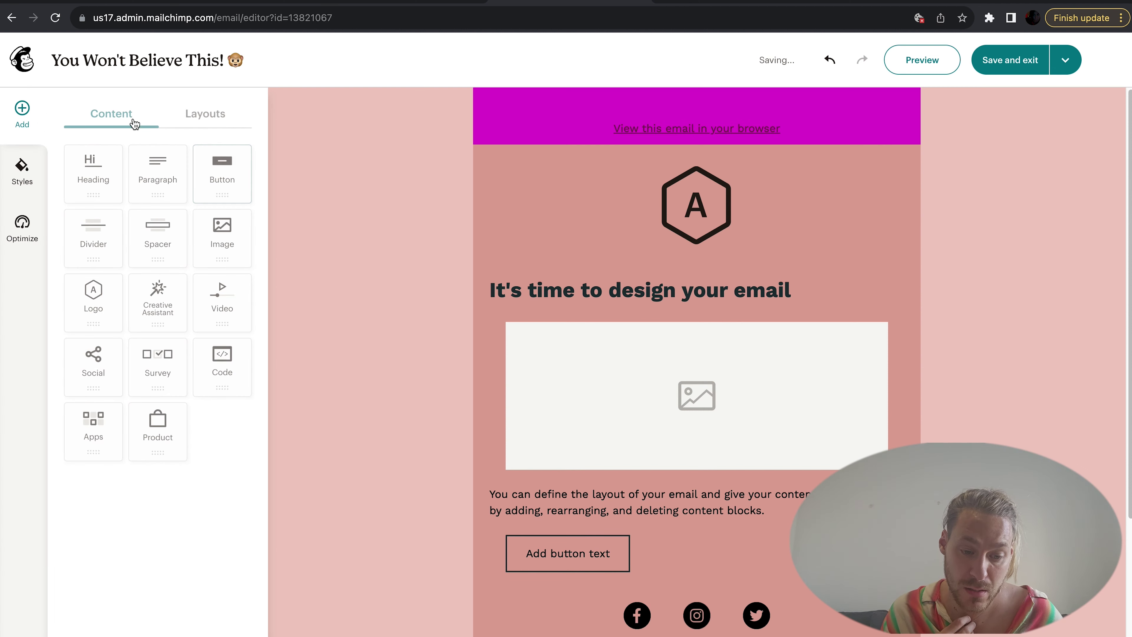
Step: Link the logo block to onitstudio.co.uk
click(191, 119)
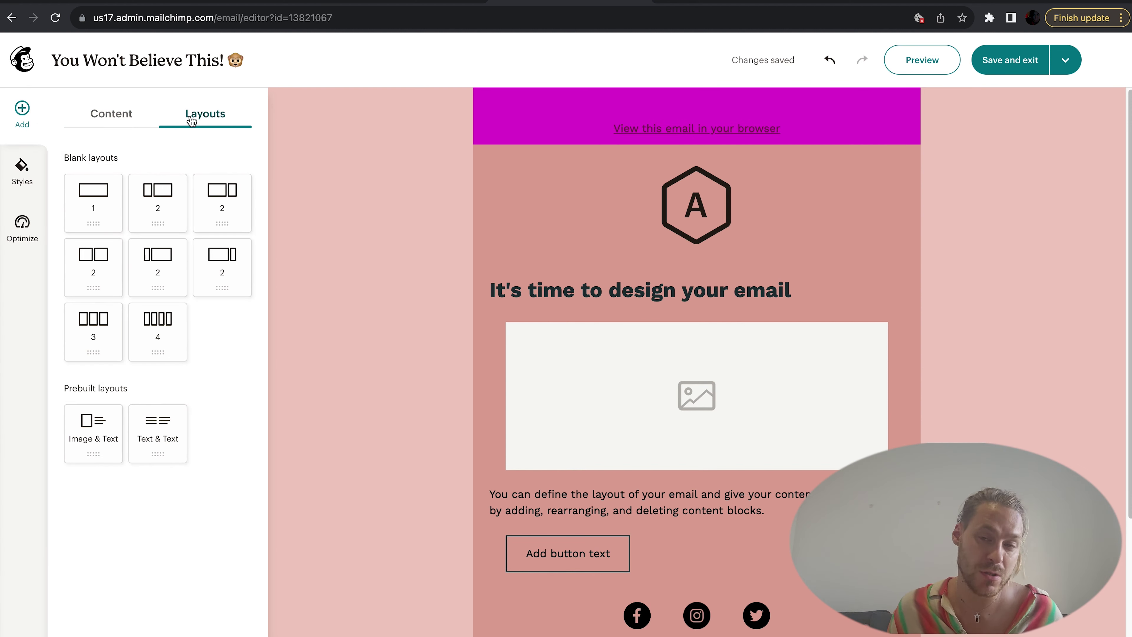
click(132, 119)
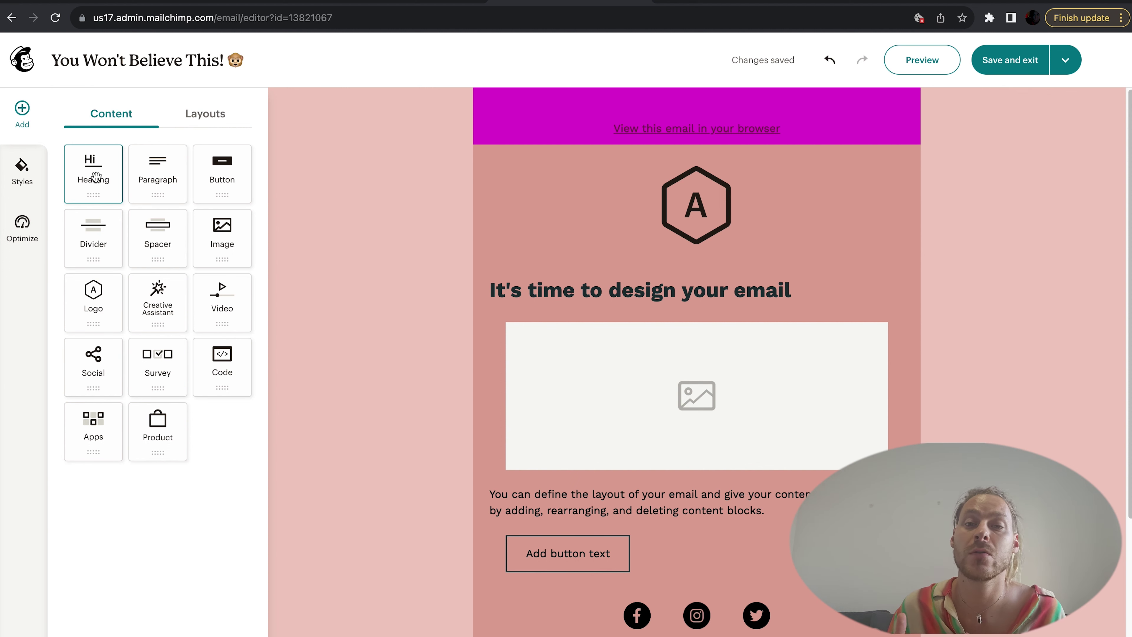
click(714, 211)
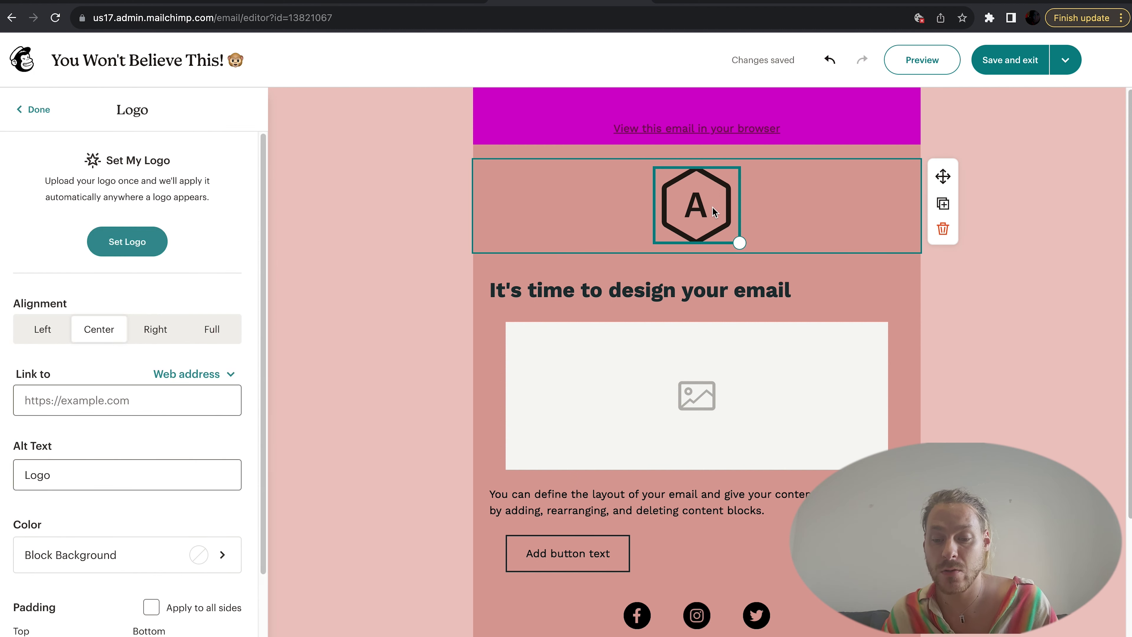
click(143, 403)
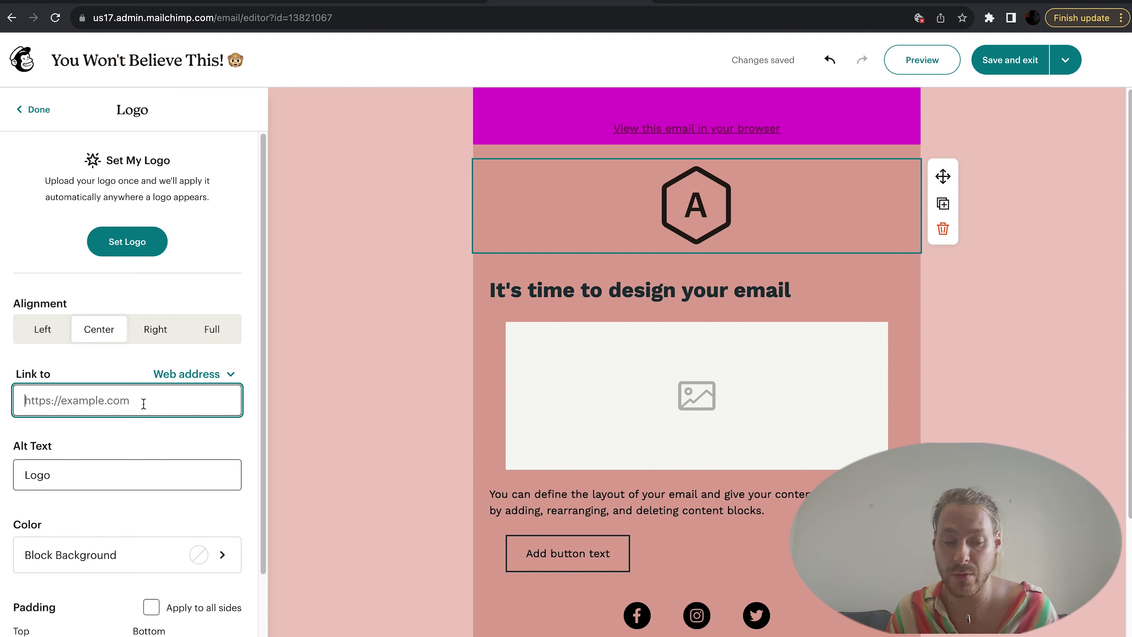
text(onits)
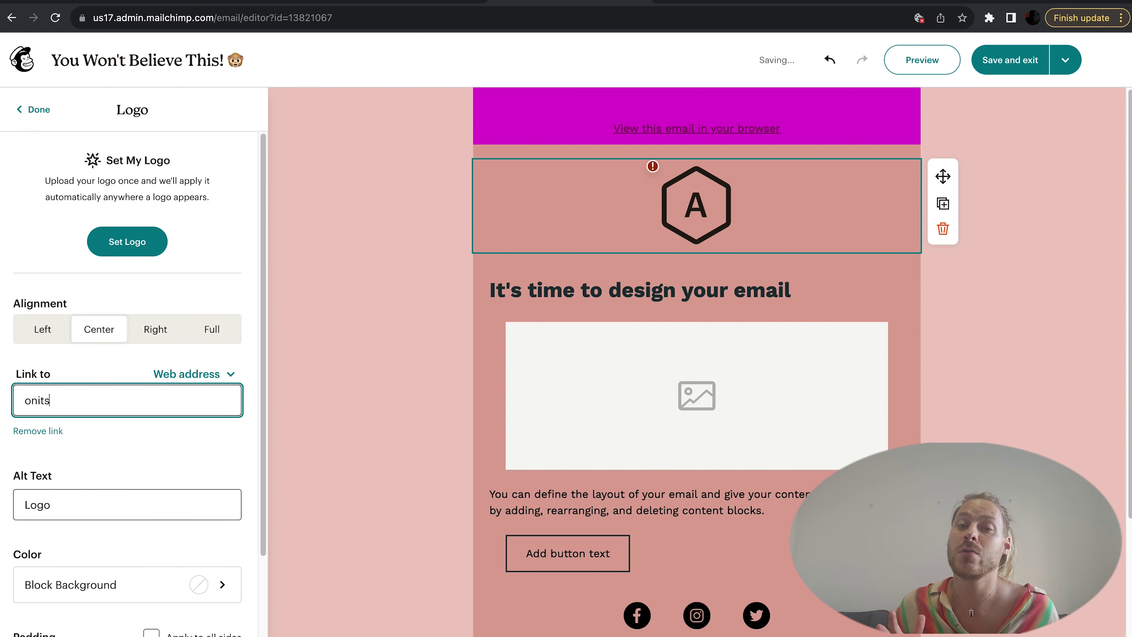
text(tudio.co.uk)
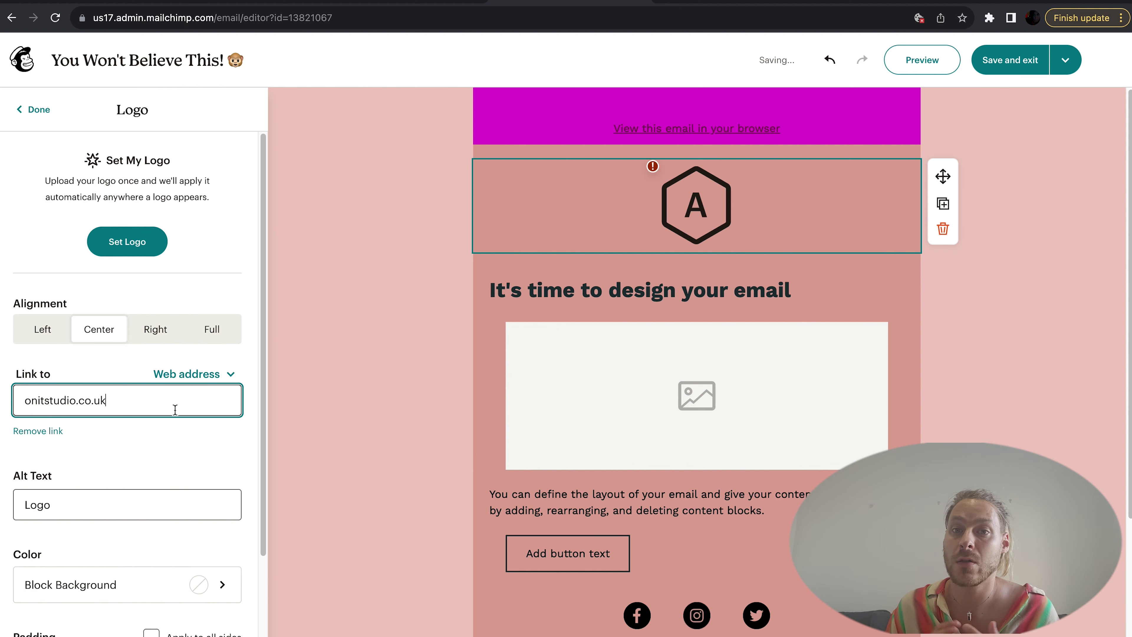
click(167, 470)
Step: Replace the logo's alt text 'Logo' with 'Check it out!'
scroll(142, 486, down, 3)
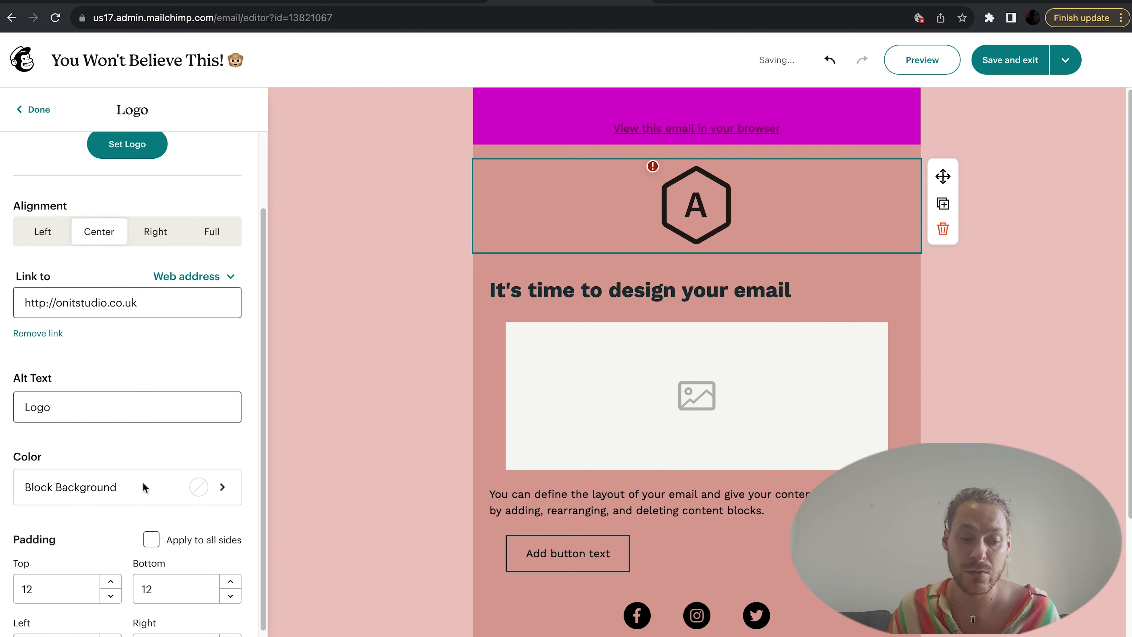
click(82, 373)
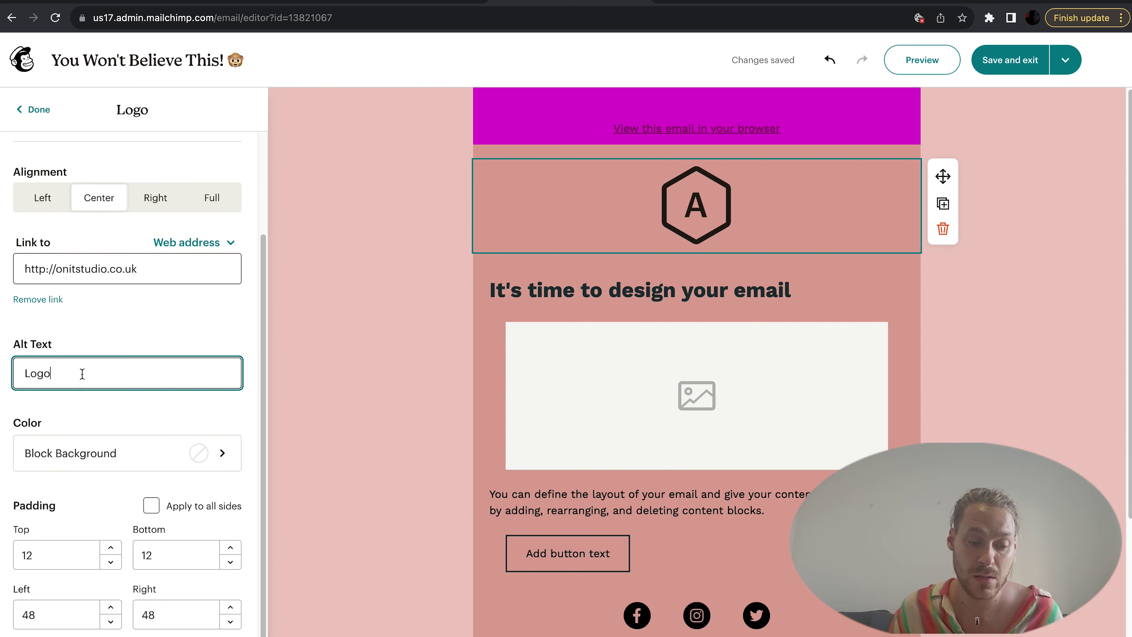
drag(82, 373, 11, 375)
key(BackSpace)
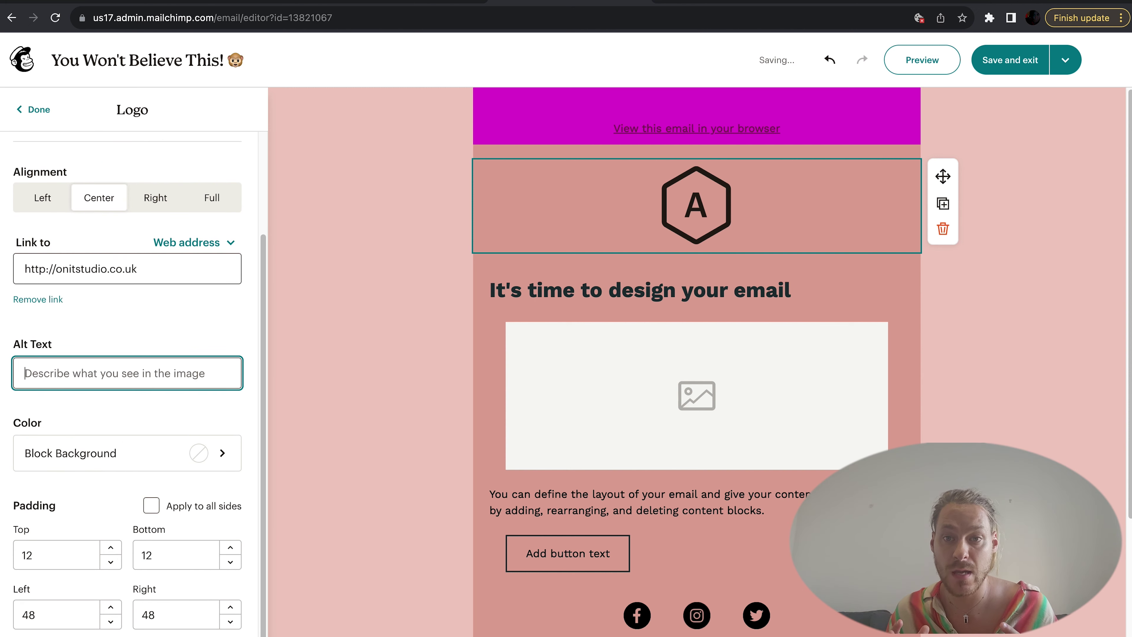
text(Check it out!)
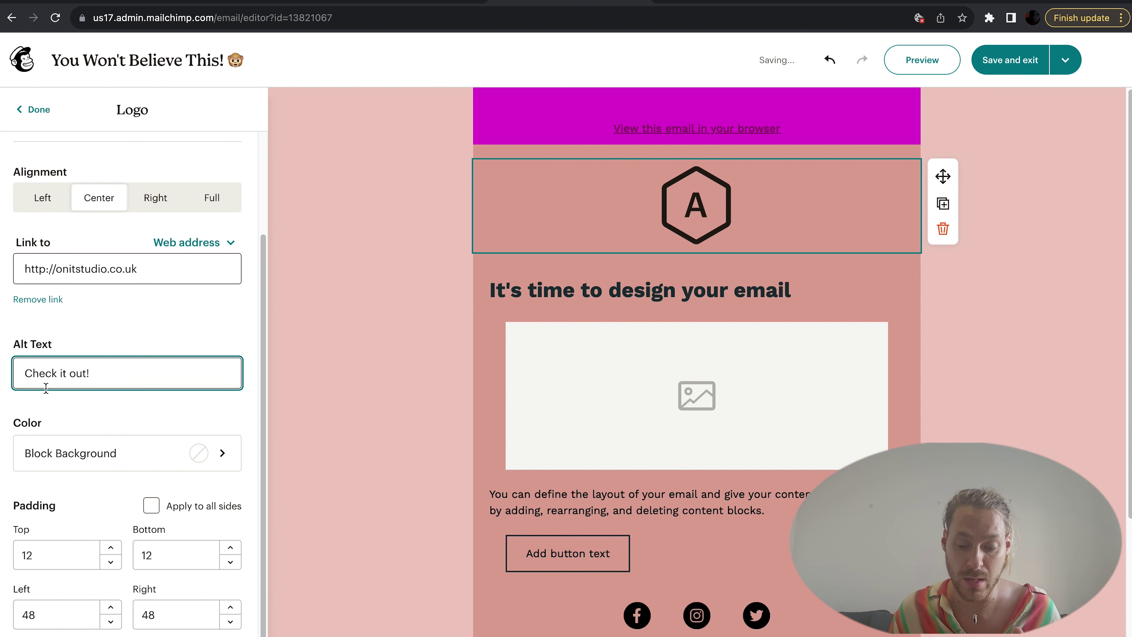
Step: Give the logo block a coral #FF7373 background
click(158, 455)
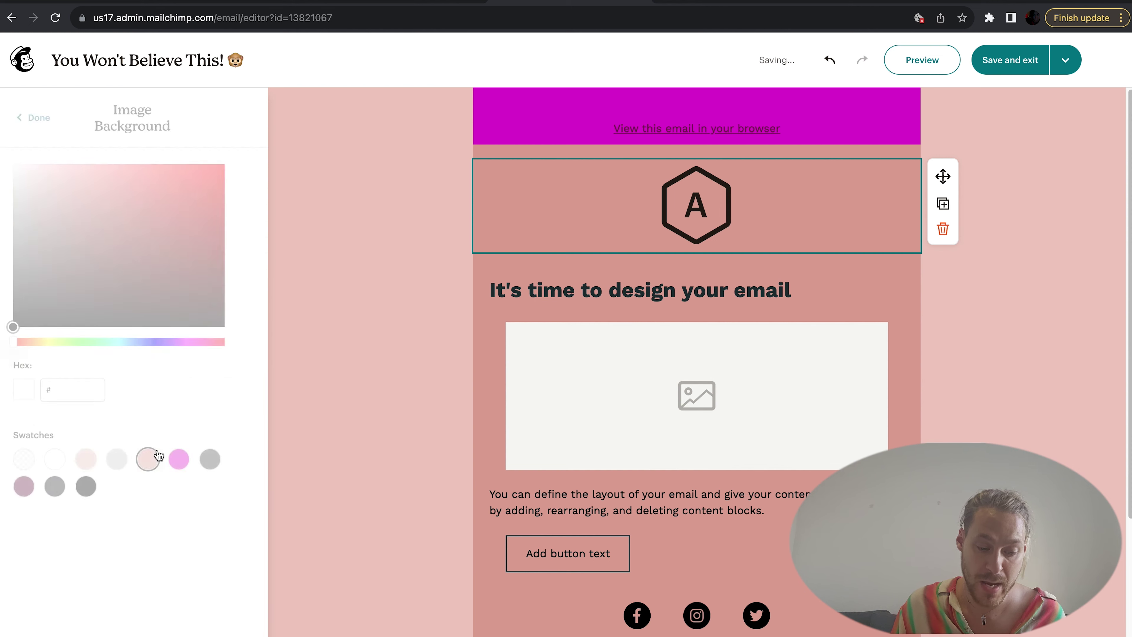
click(154, 279)
click(177, 216)
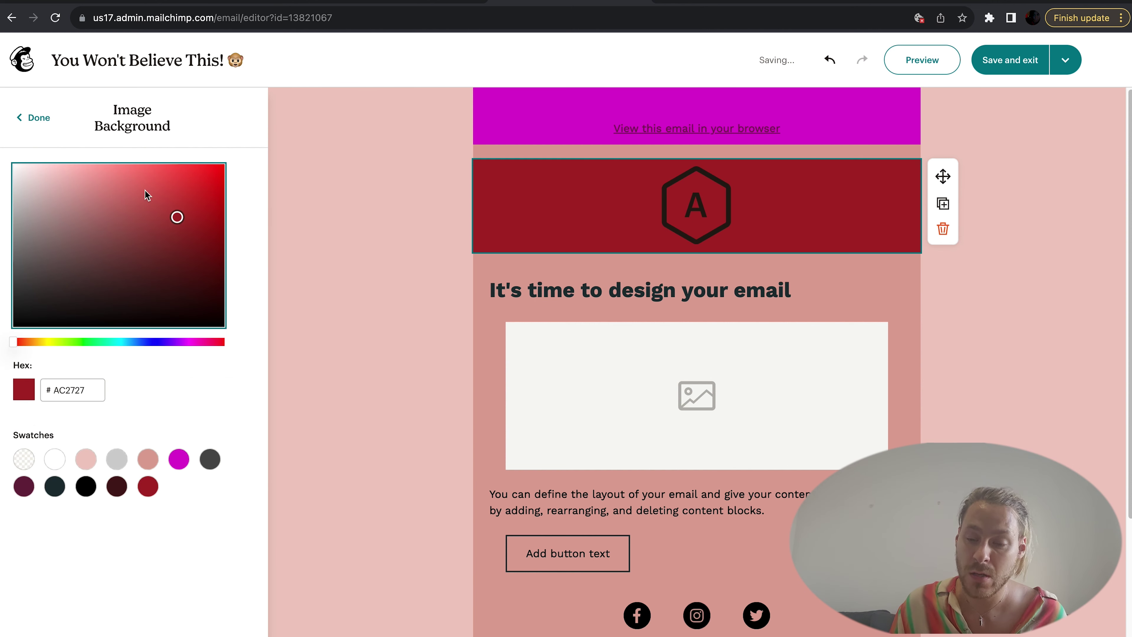
click(129, 164)
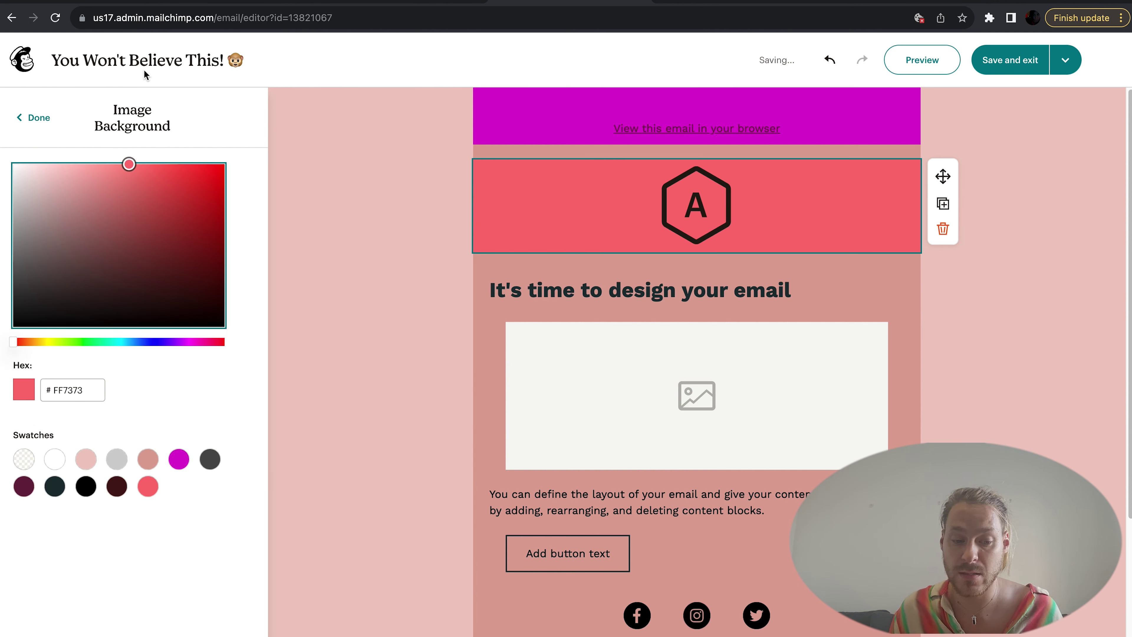
click(37, 119)
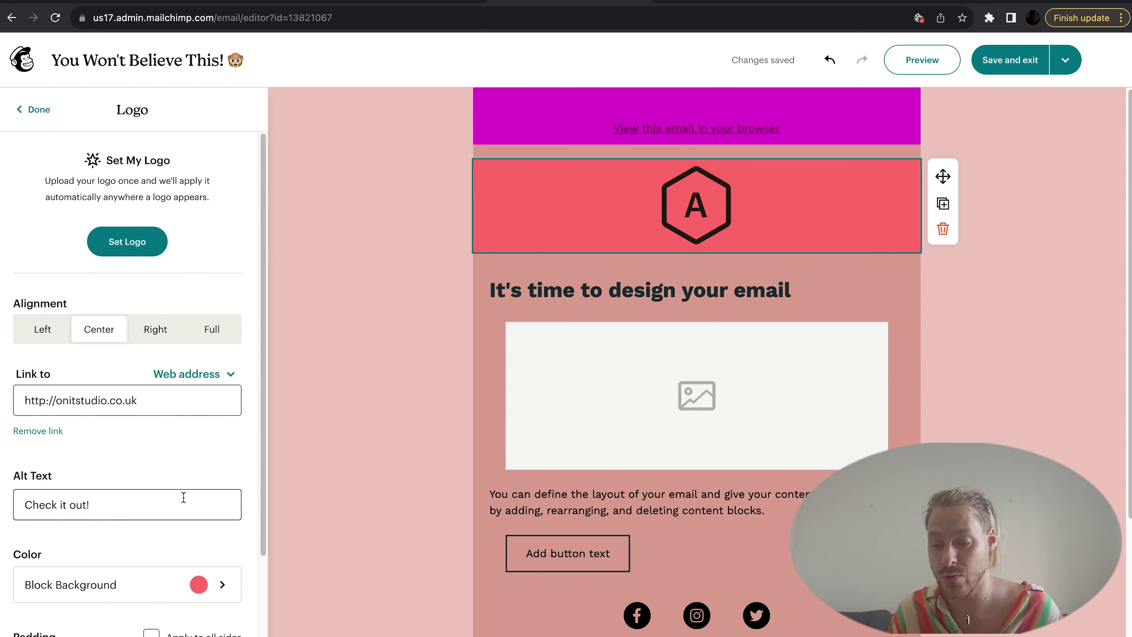
Step: Raise the logo block's top padding to 29 and increase its right padding
scroll(183, 496, down, 4)
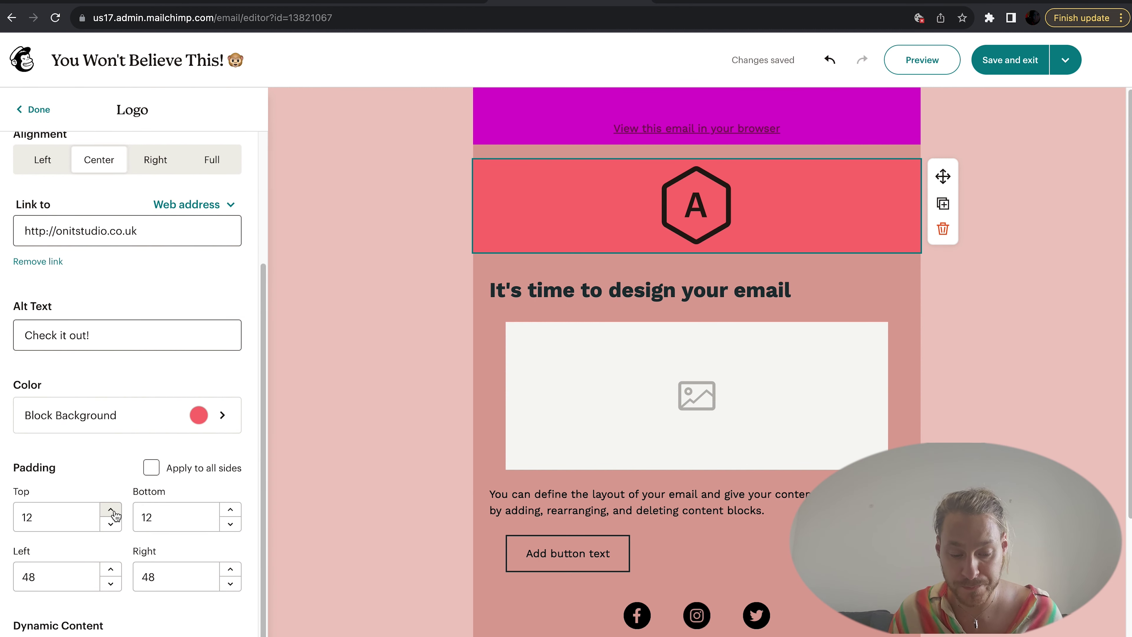
click(111, 510)
click(111, 510)
click(111, 510)
click(110, 509)
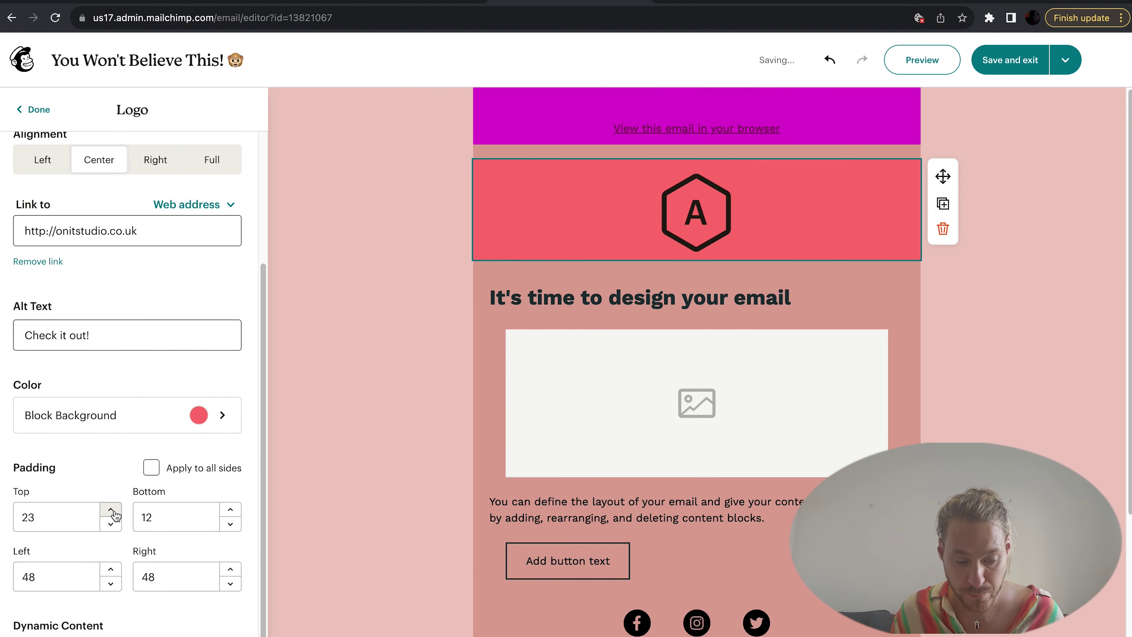
click(111, 509)
click(110, 510)
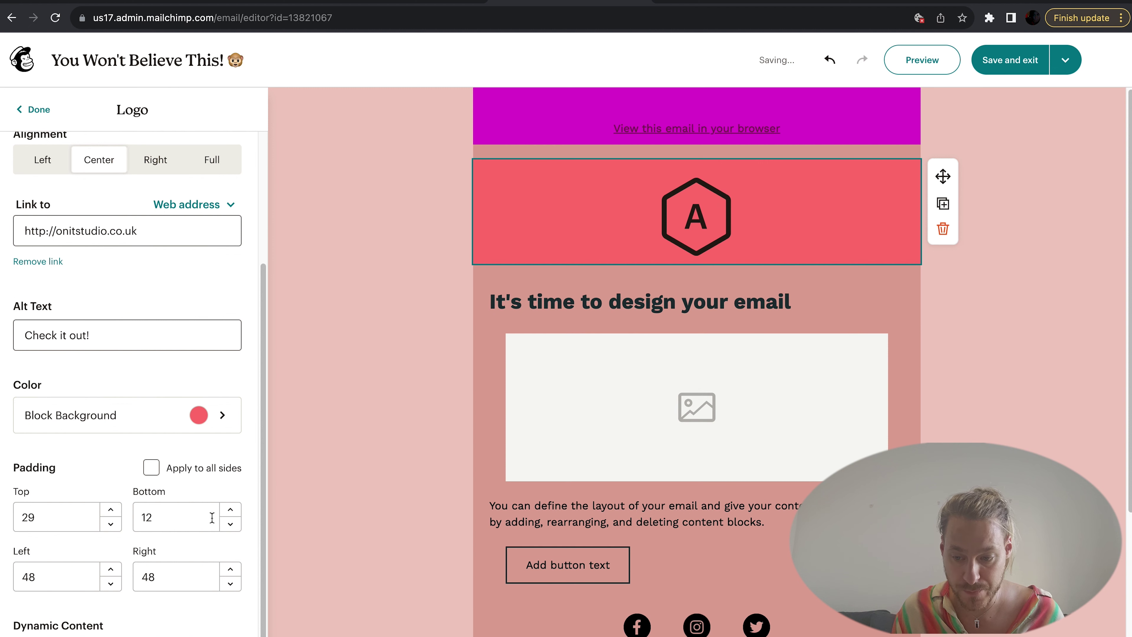
click(231, 571)
click(230, 570)
click(231, 570)
click(230, 571)
click(230, 571)
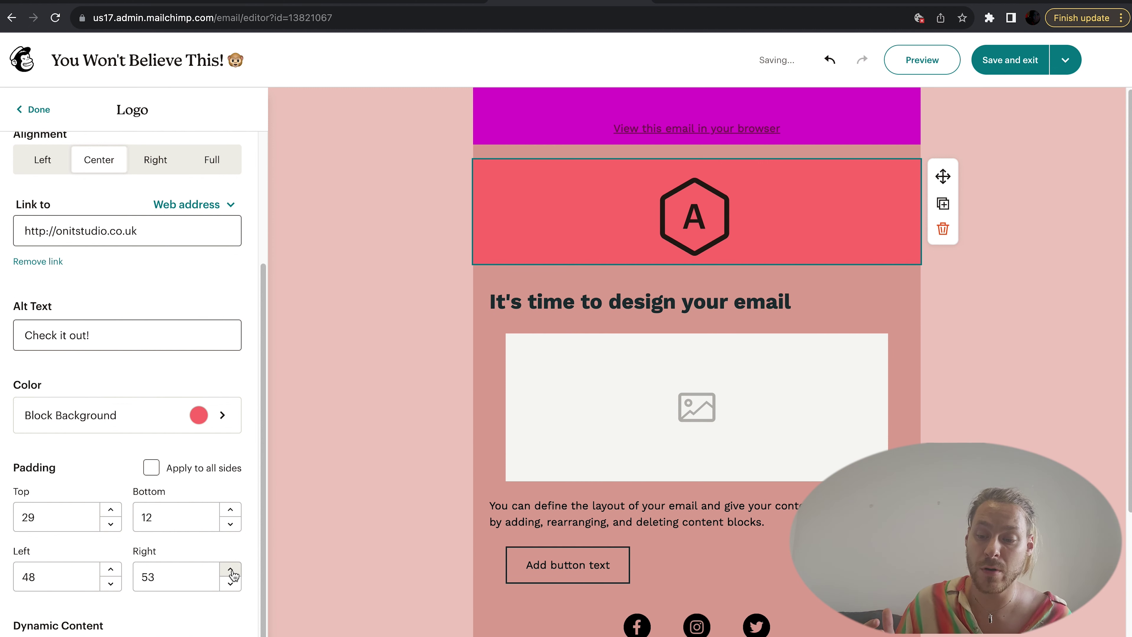
click(231, 570)
click(231, 570)
click(231, 570)
click(230, 570)
click(231, 570)
click(230, 570)
Step: Look over the logo's dynamic content options and close them
scroll(273, 504, down, 2)
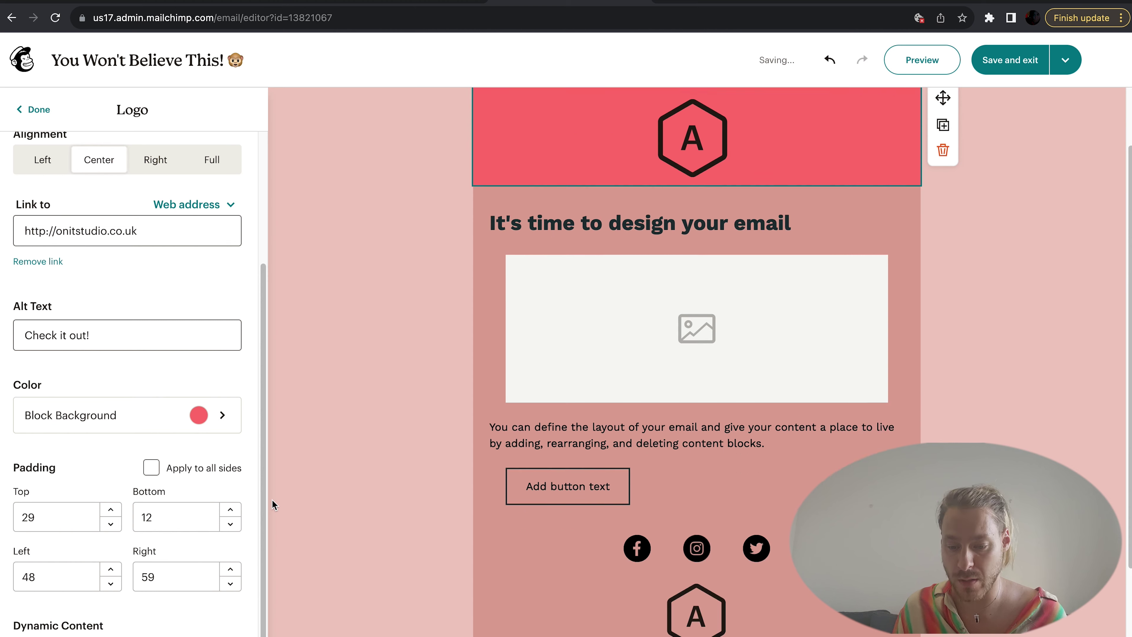
click(58, 625)
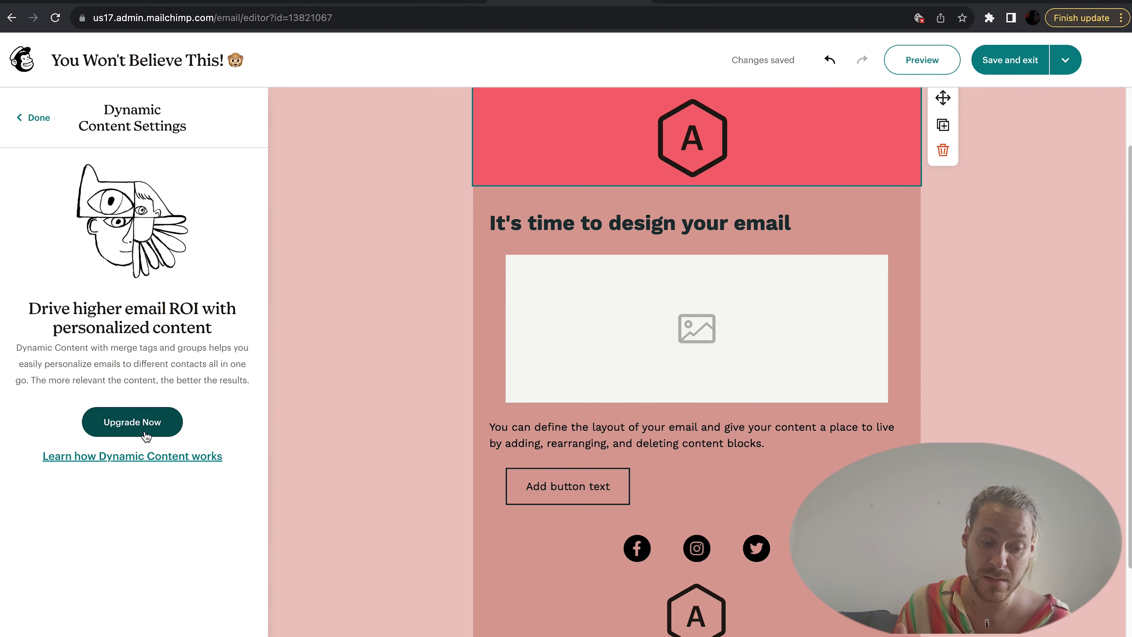
click(38, 118)
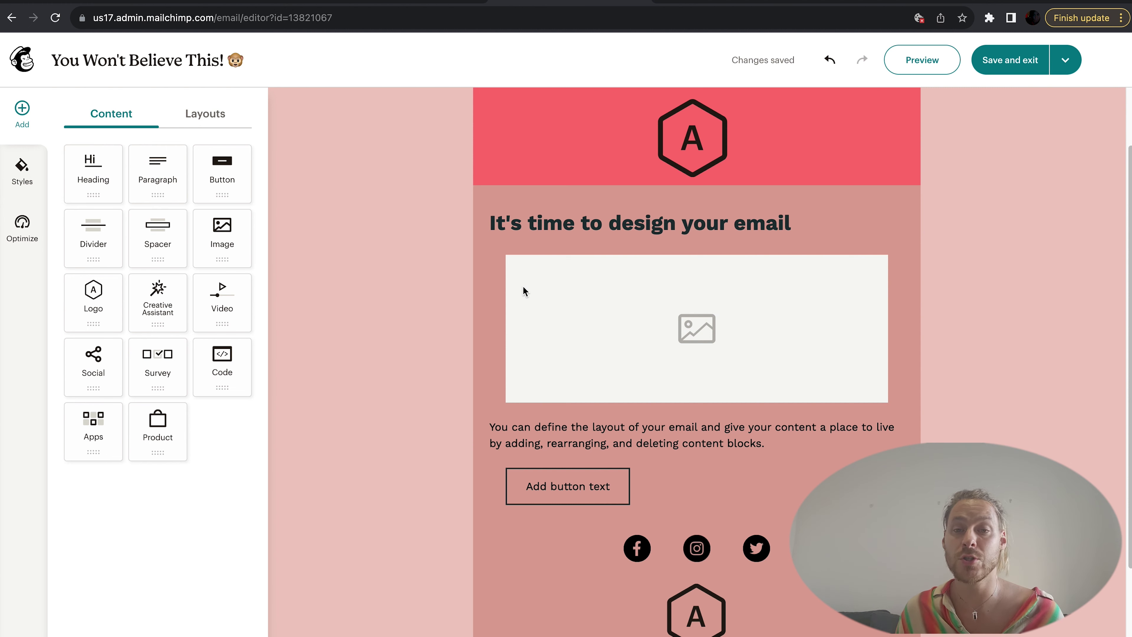
Step: Upload the UApageYT screenshot into the empty image block and open it for editing
scroll(524, 291, down, 1)
scroll(583, 380, up, 2)
click(592, 380)
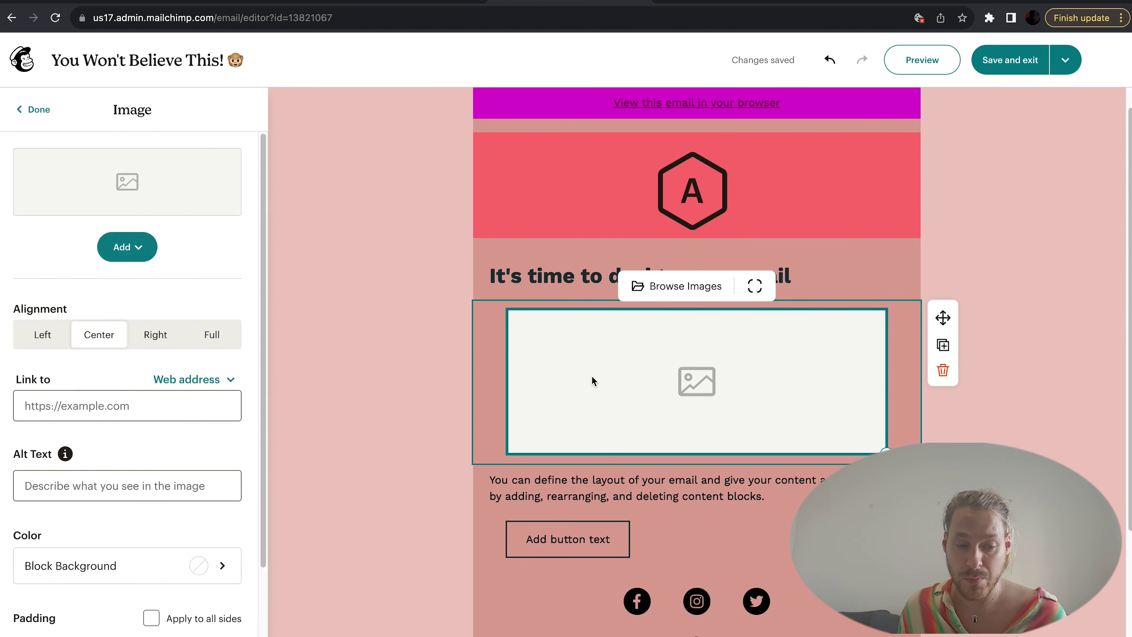
click(677, 286)
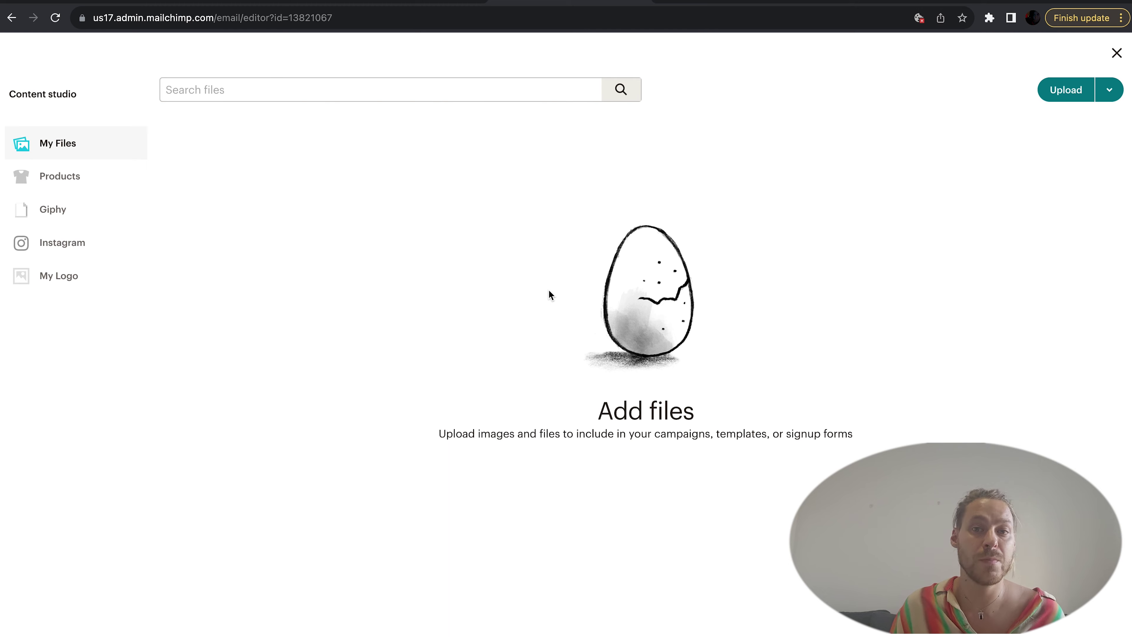
click(1061, 93)
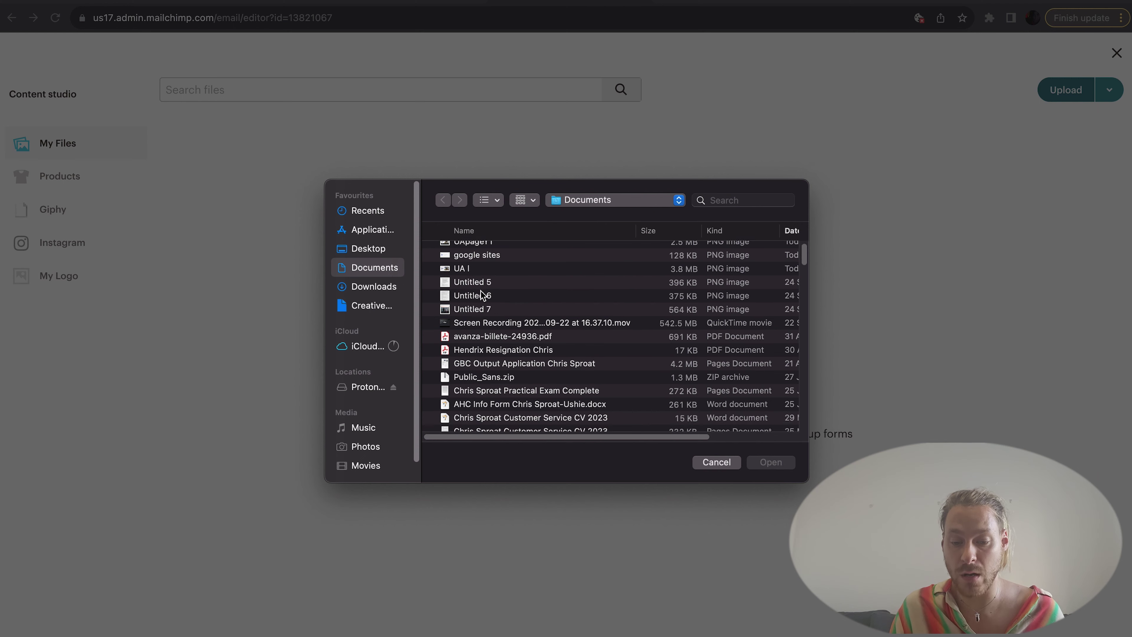
double_click(473, 252)
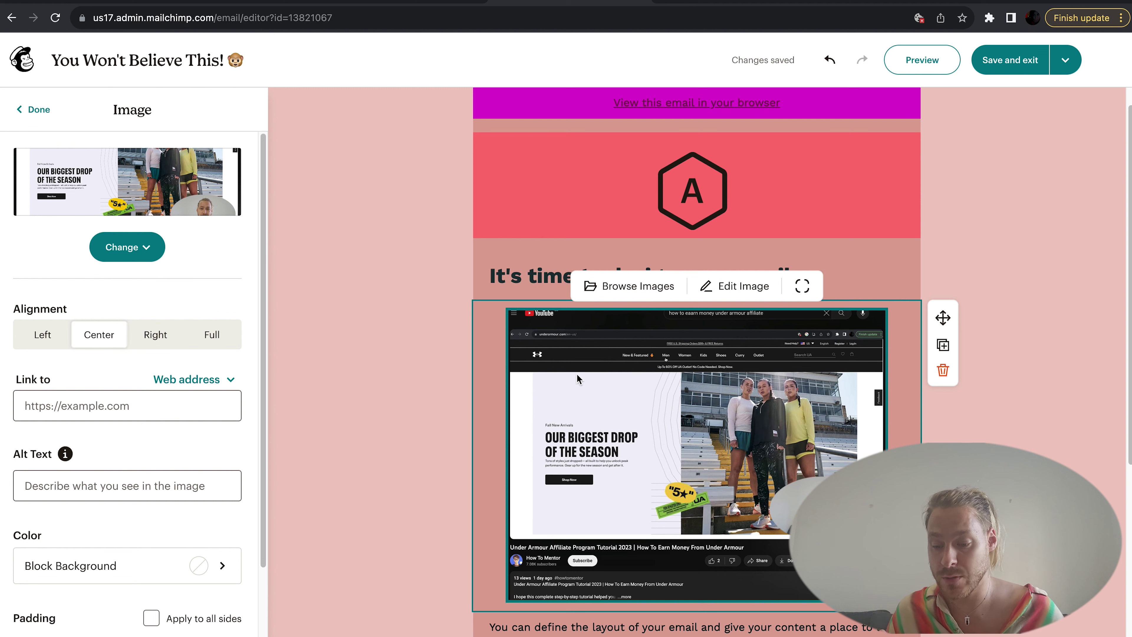
click(732, 294)
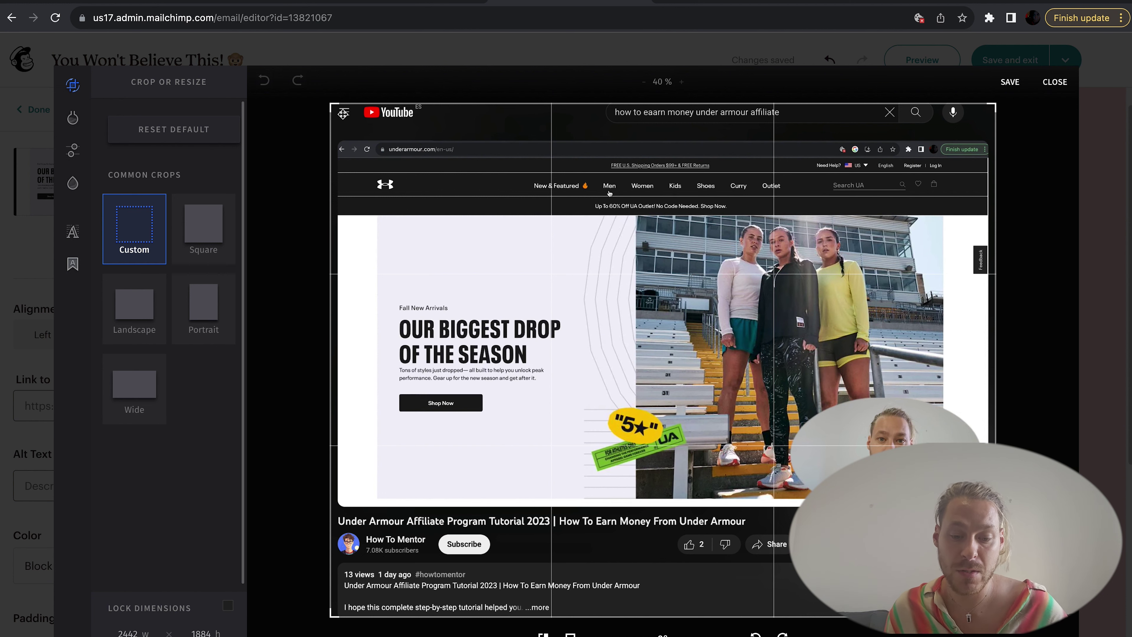
Step: Crop the image to a portrait ratio and apply the Vintage Texas filter
drag(343, 113, 469, 267)
click(216, 218)
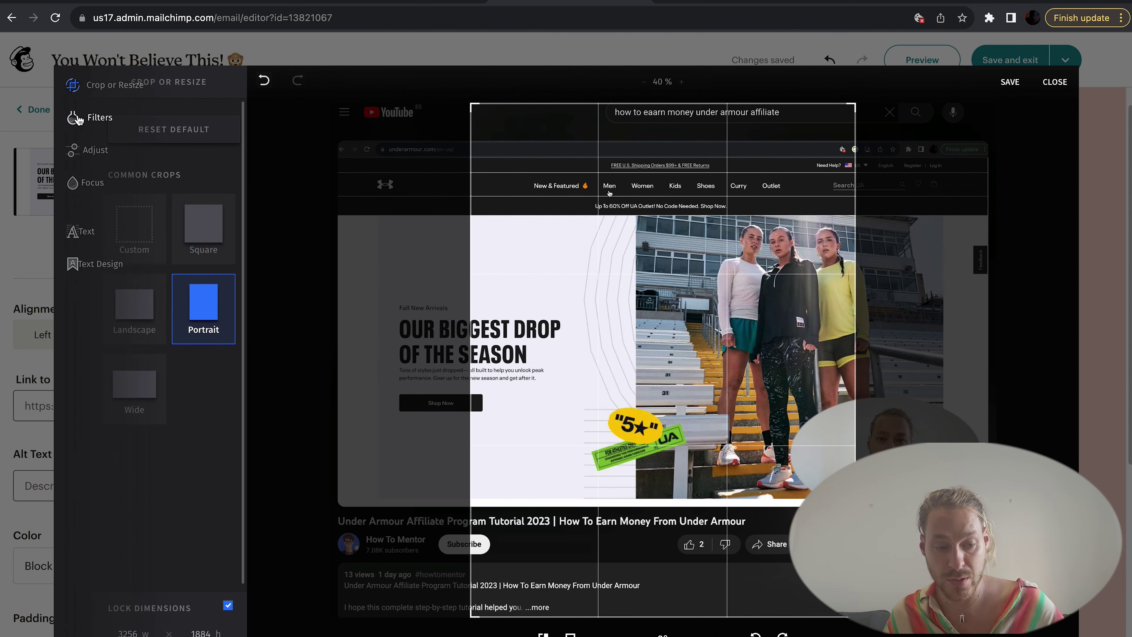
click(100, 117)
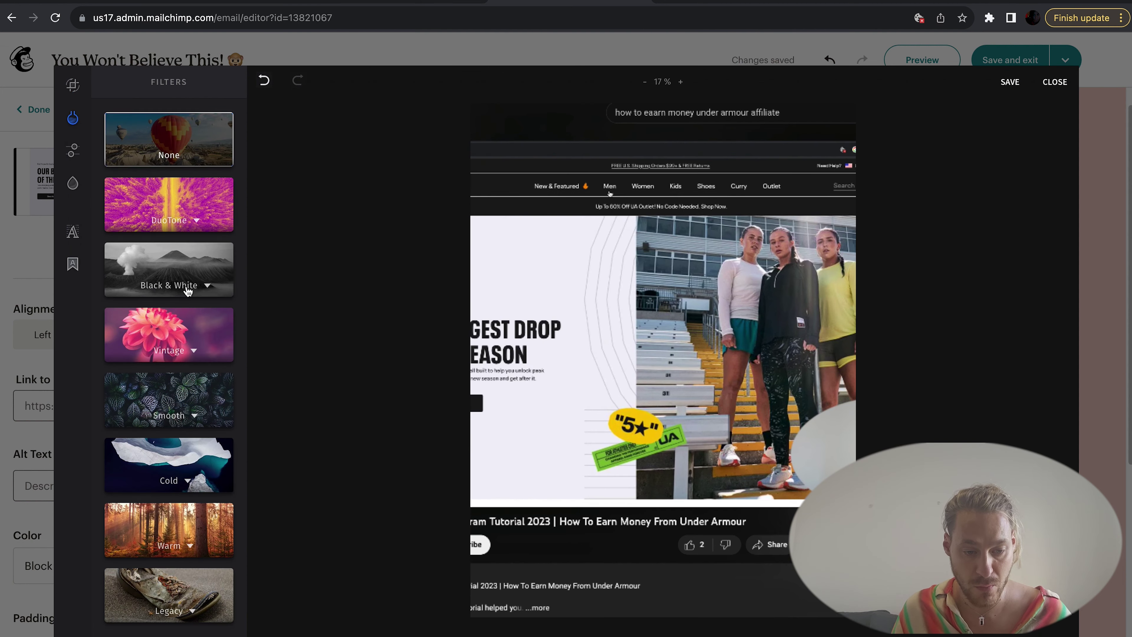
click(188, 346)
click(186, 530)
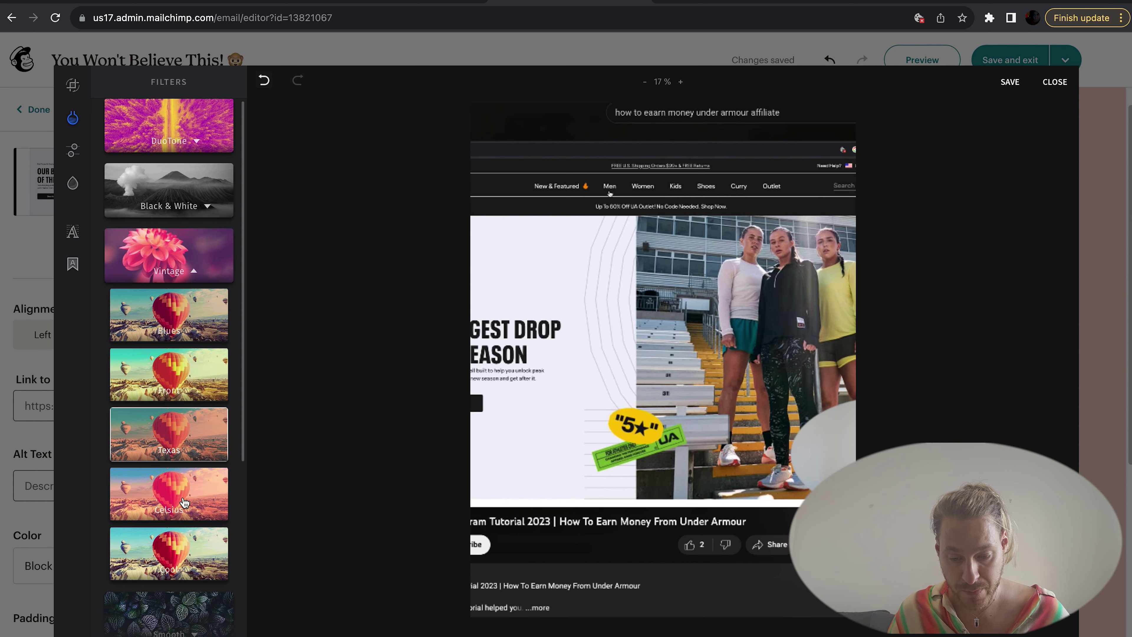
Step: Adjust the image's brightness and saturation and add a Mirrored focus blur
click(72, 151)
click(180, 222)
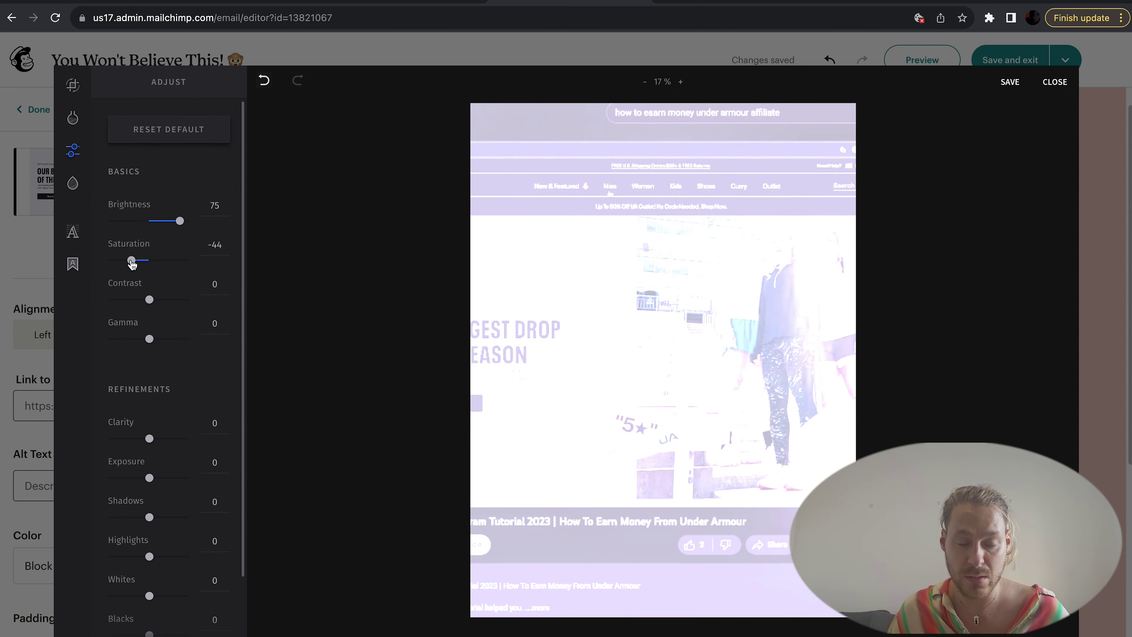
scroll(187, 419, down, 2)
click(72, 183)
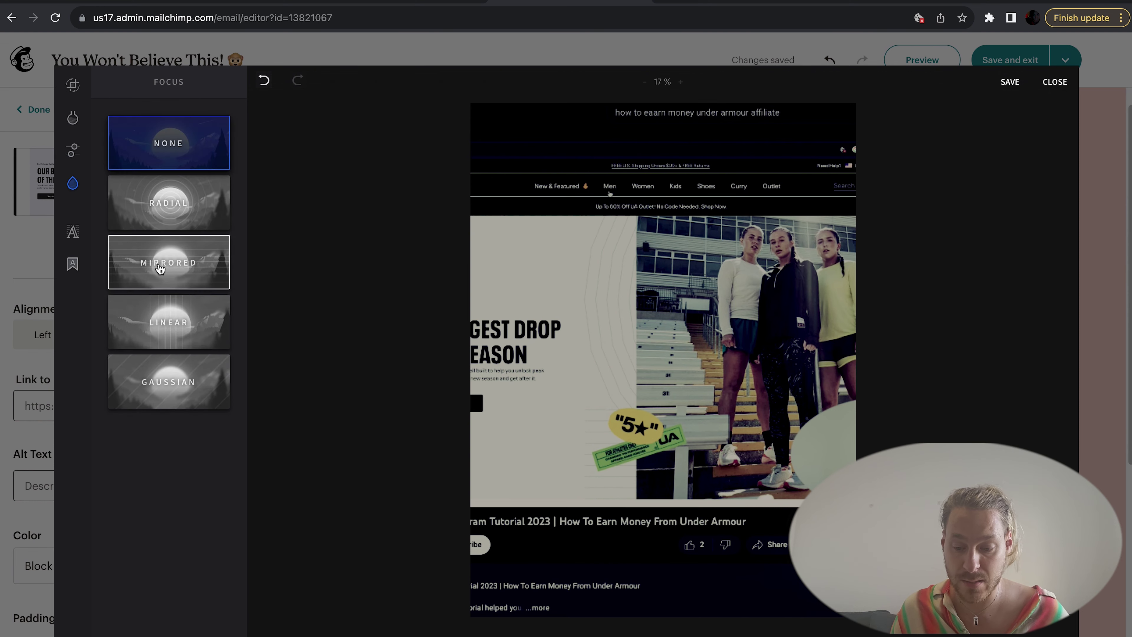
click(169, 262)
Step: Add a Special Deals circular badge reading 'wooooow!' to the image
click(73, 231)
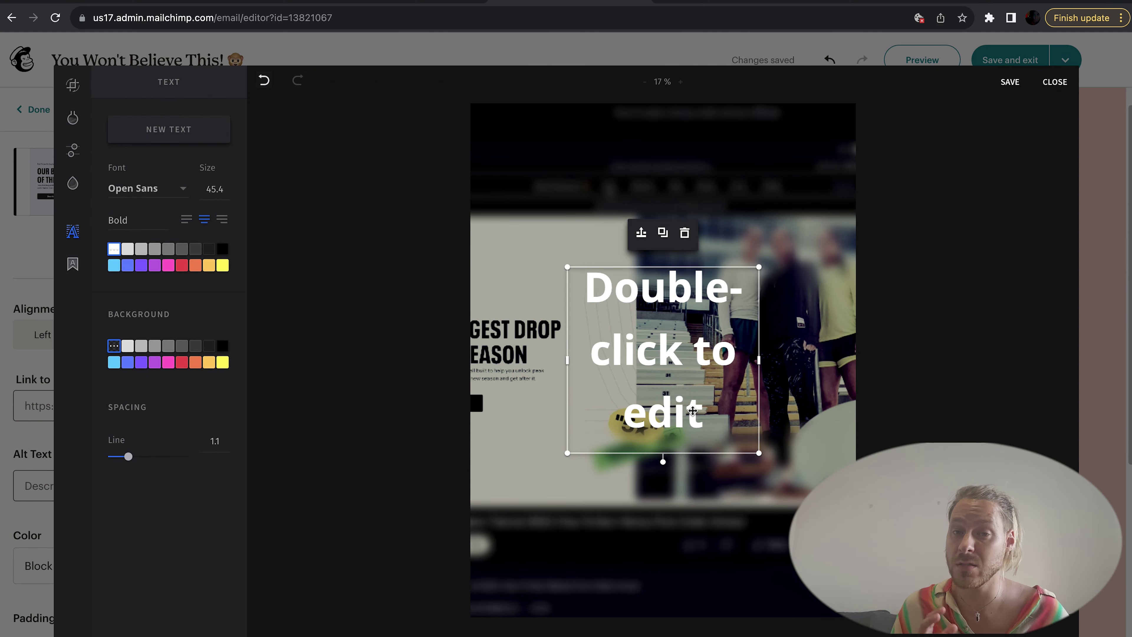
click(73, 264)
click(75, 267)
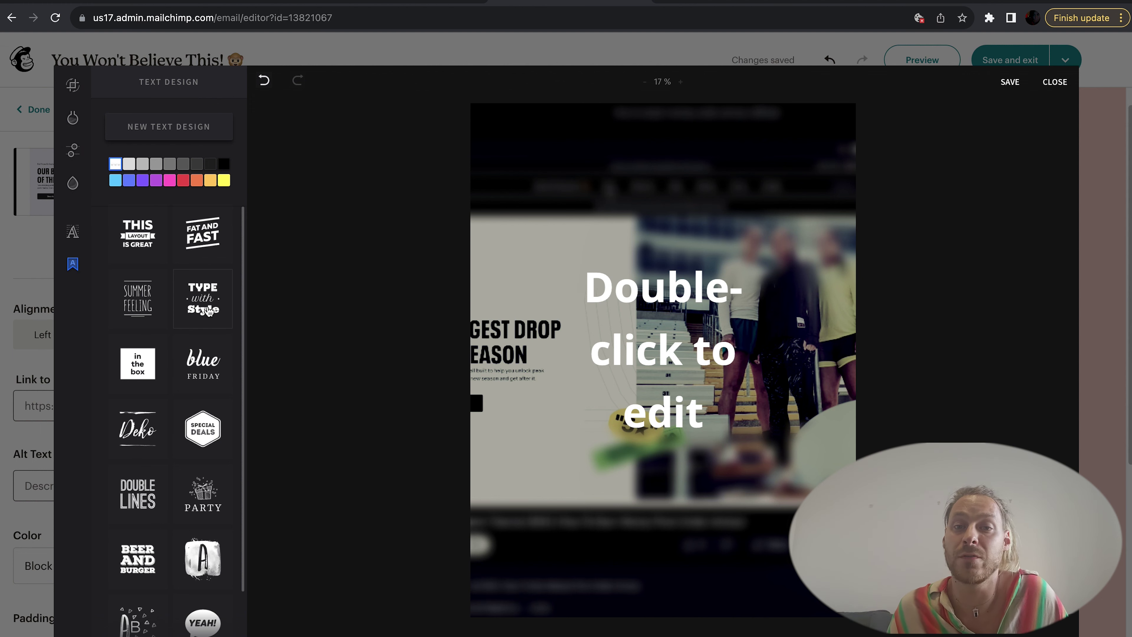
click(213, 419)
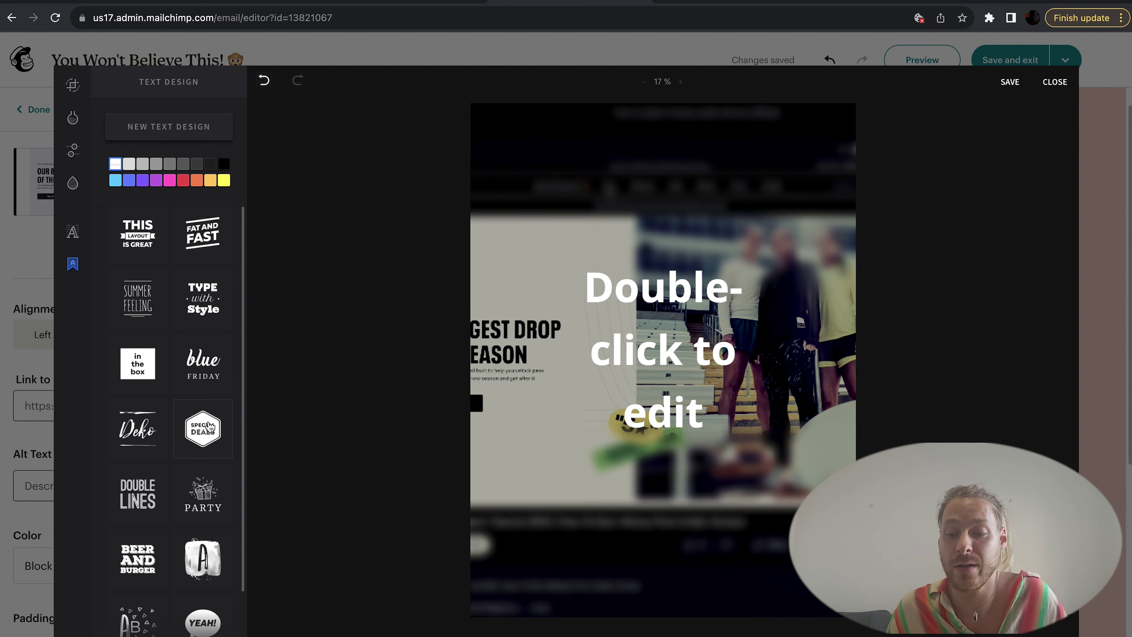
click(210, 427)
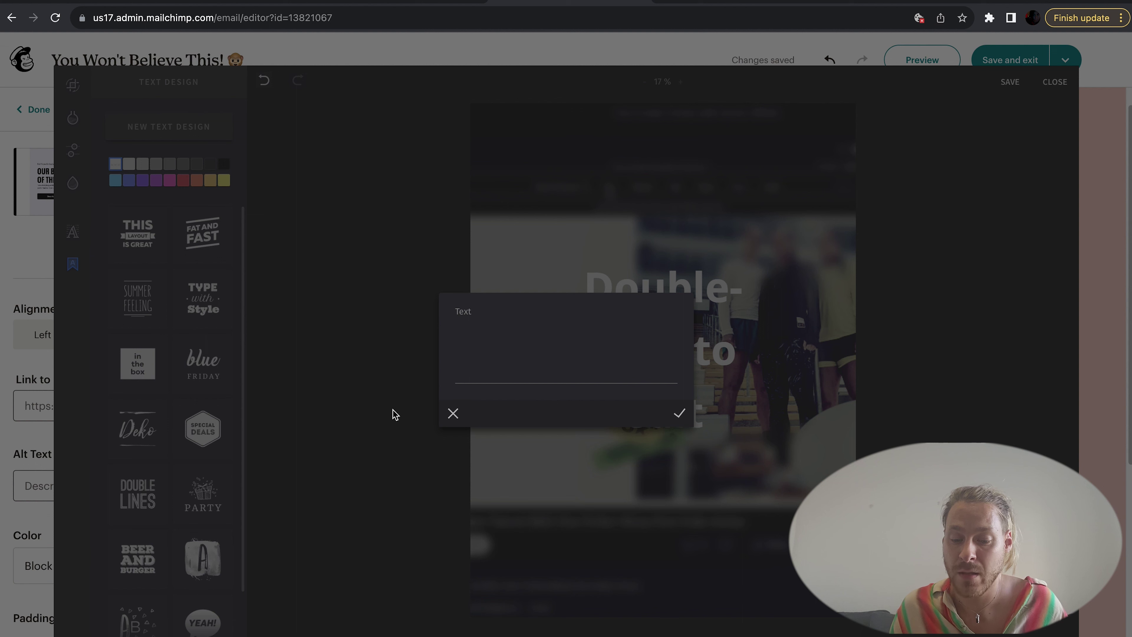
text(wooo)
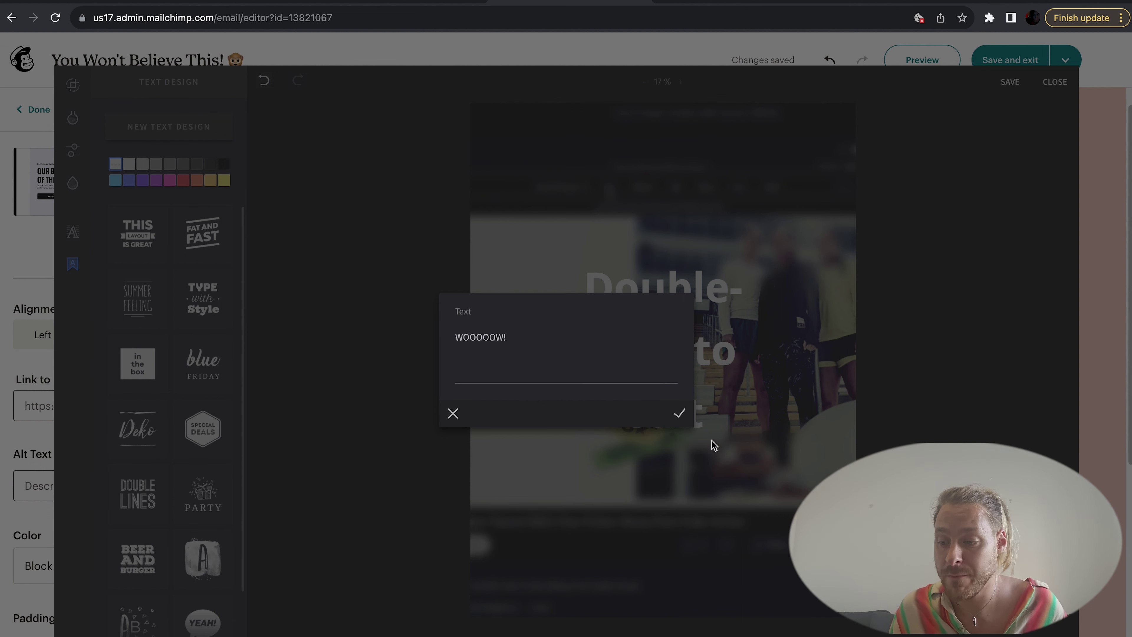
click(680, 414)
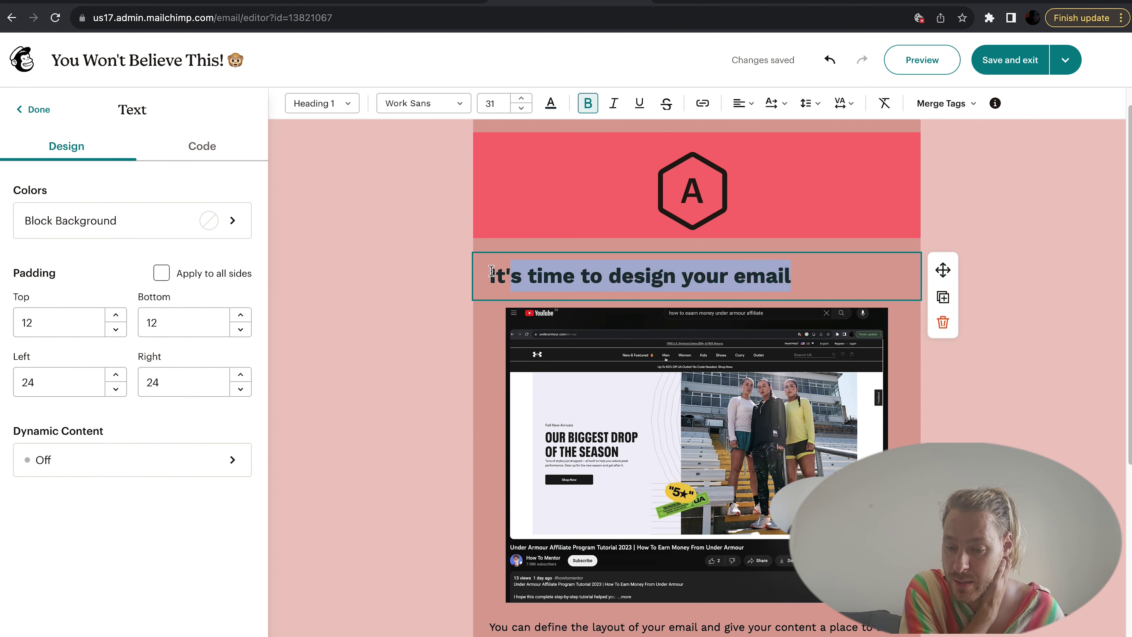
Step: Retitle the heading 'The coolest thing ever!'
text(The cooles)
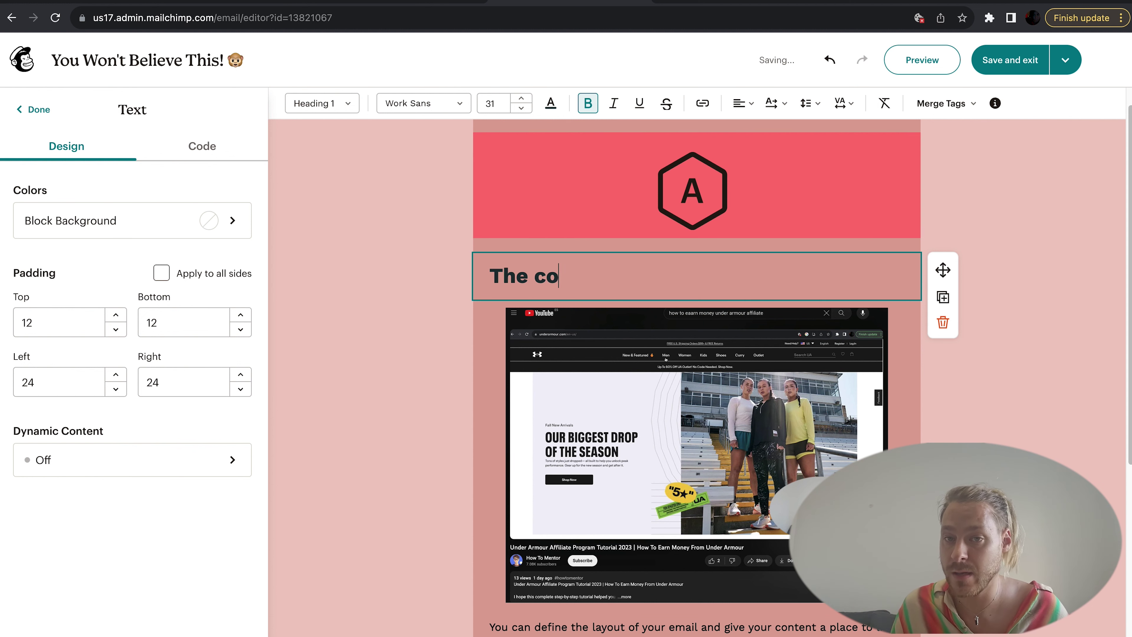
text(t thing ever!)
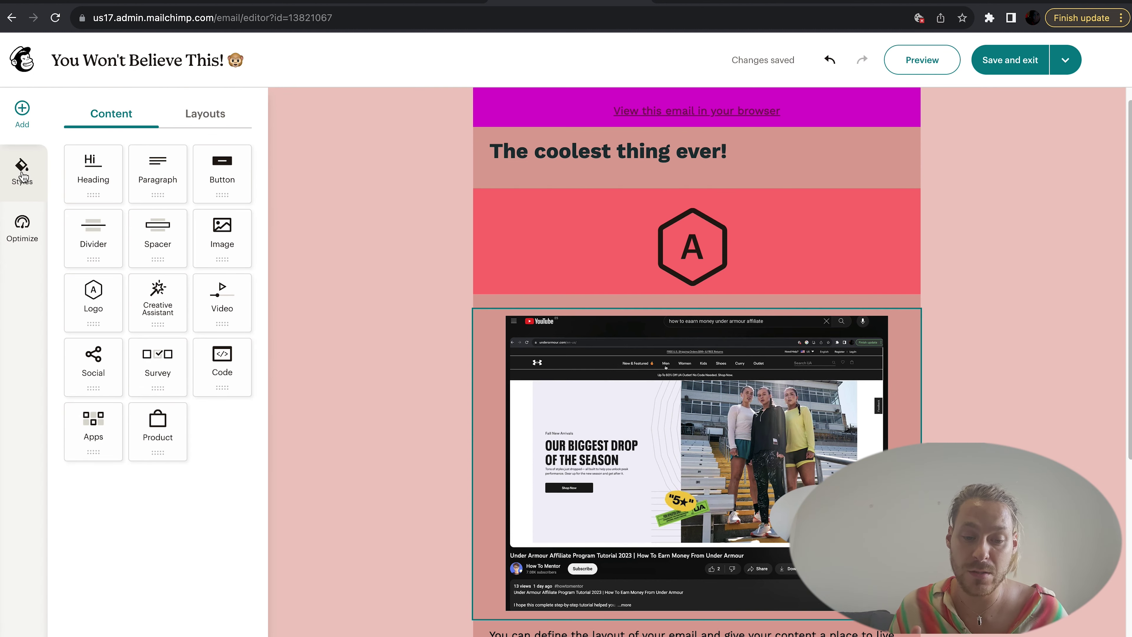
click(24, 174)
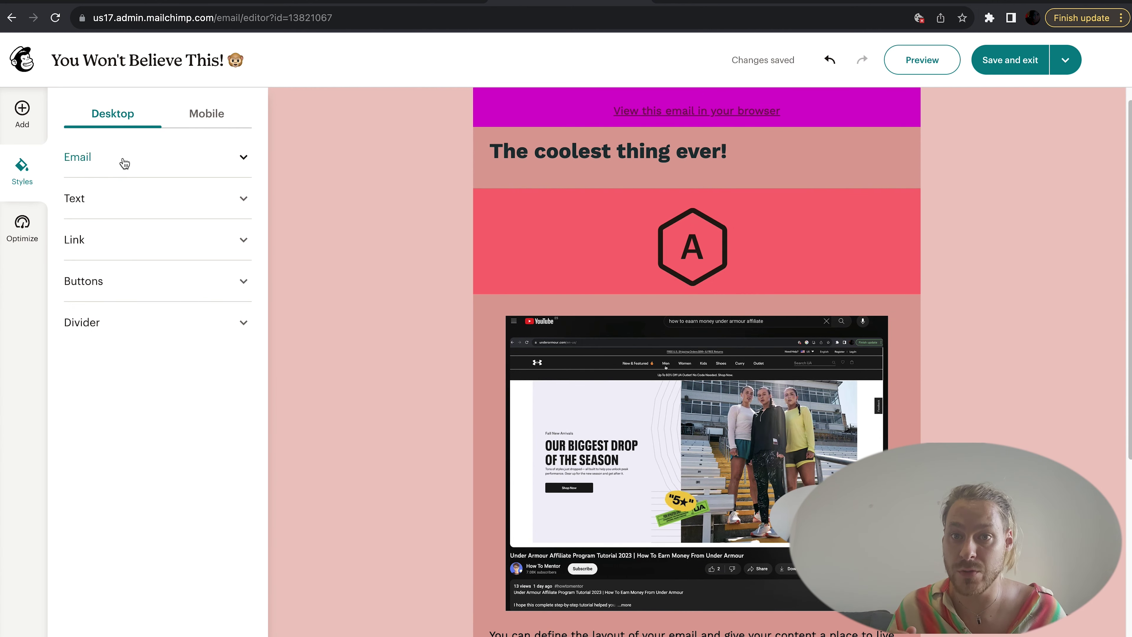
click(24, 115)
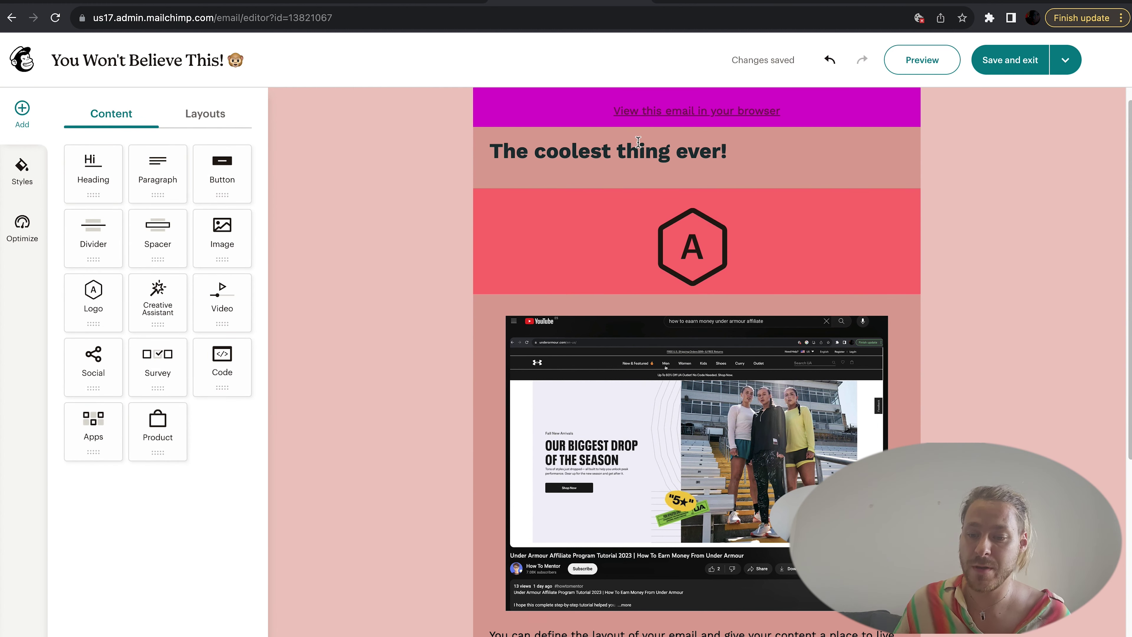
Step: Duplicate the heading block, then delete the copy and open email Styles
click(913, 149)
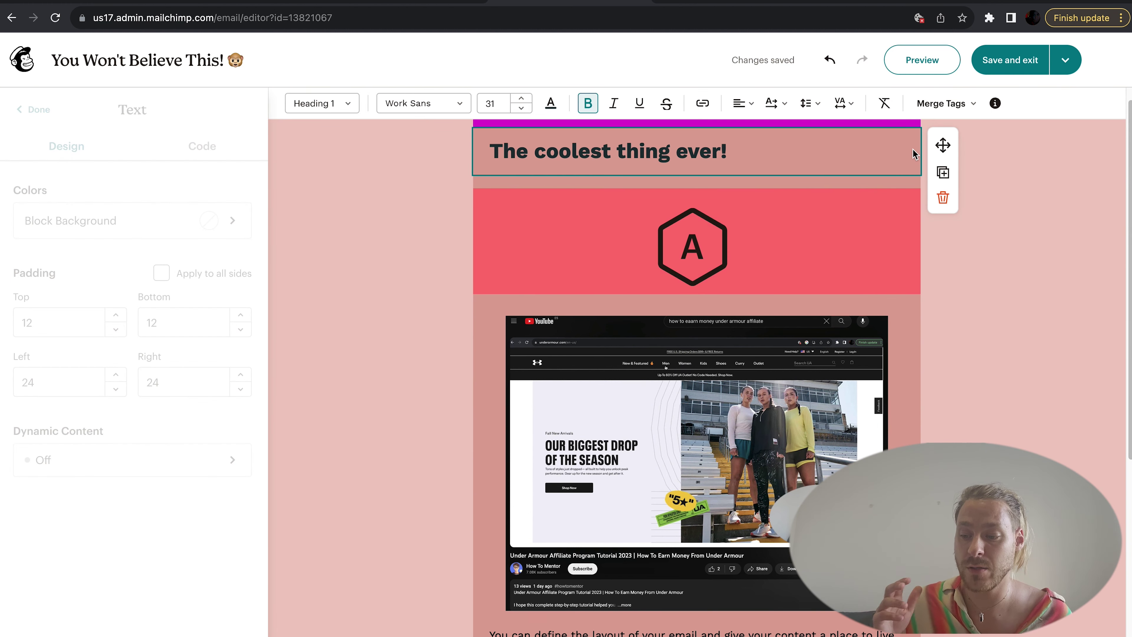
click(942, 173)
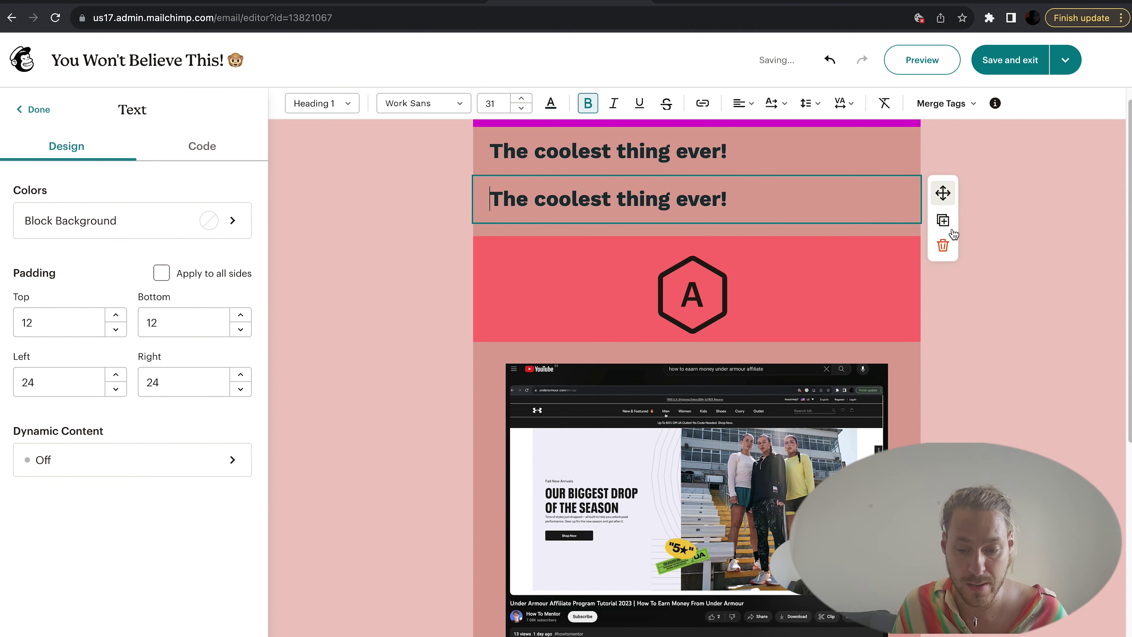
click(944, 247)
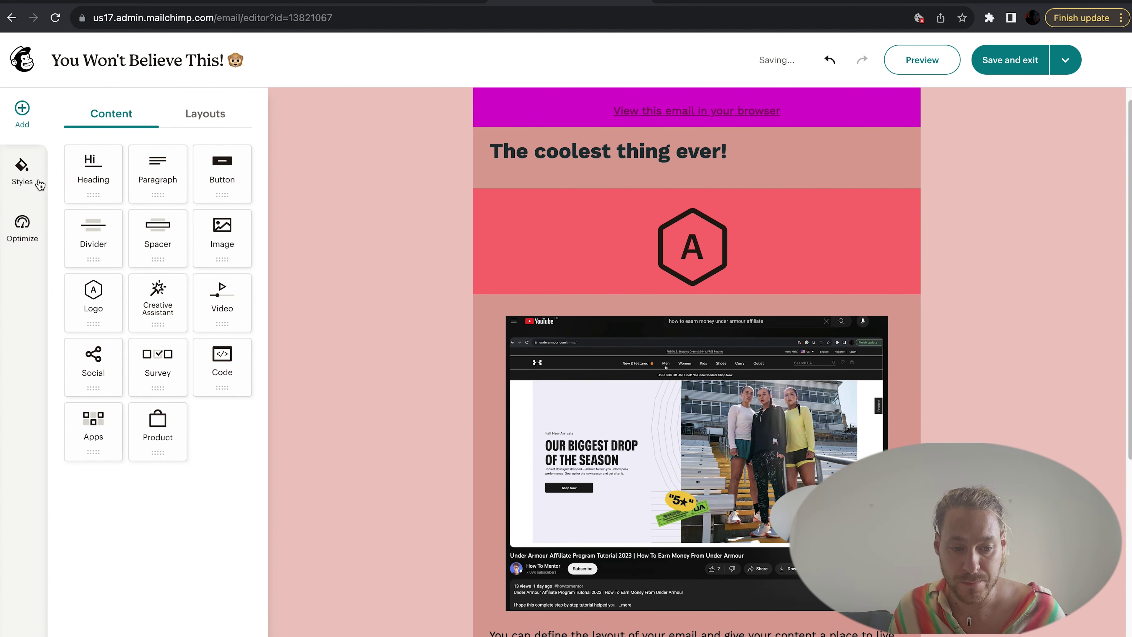
click(18, 169)
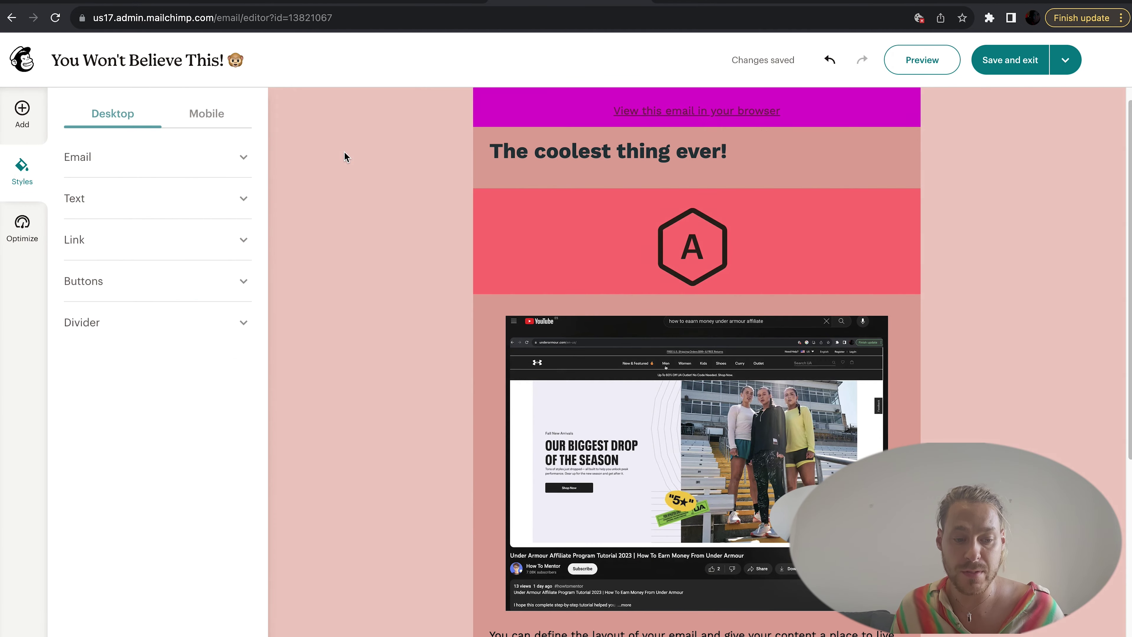
Step: Set a Giphy happy Monday GIF as the email's background image
click(212, 168)
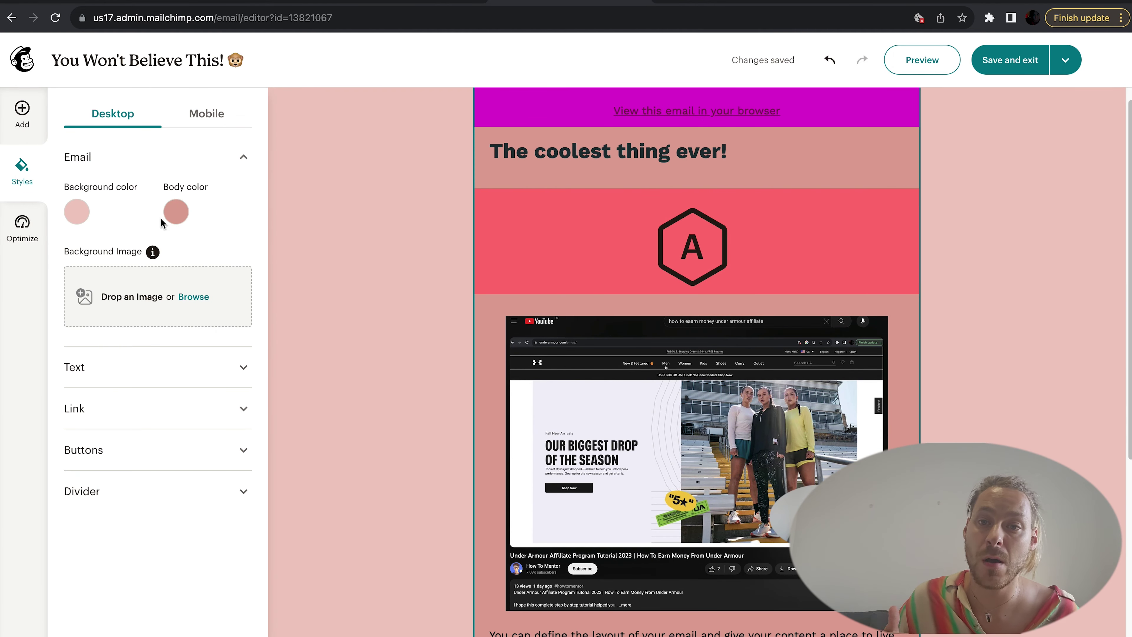
click(192, 297)
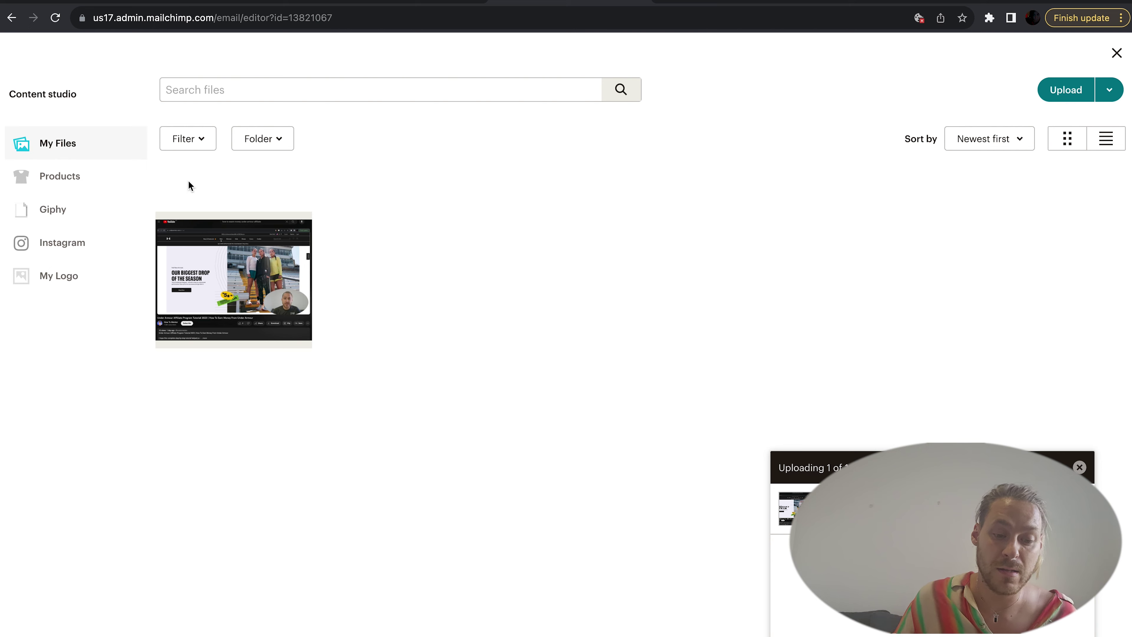
click(69, 179)
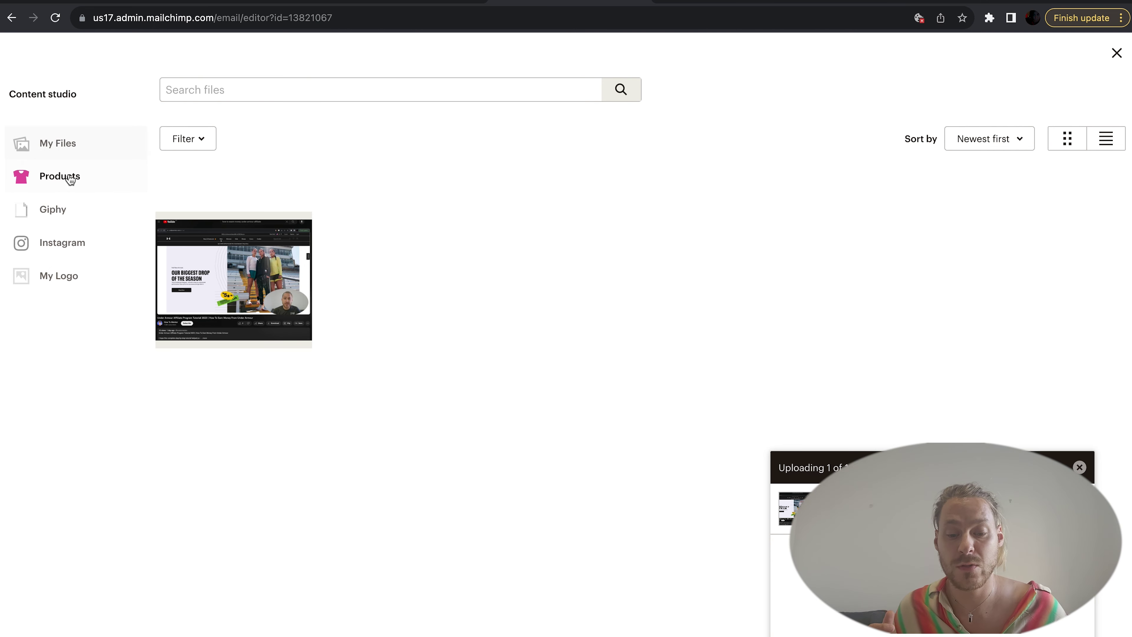
click(66, 215)
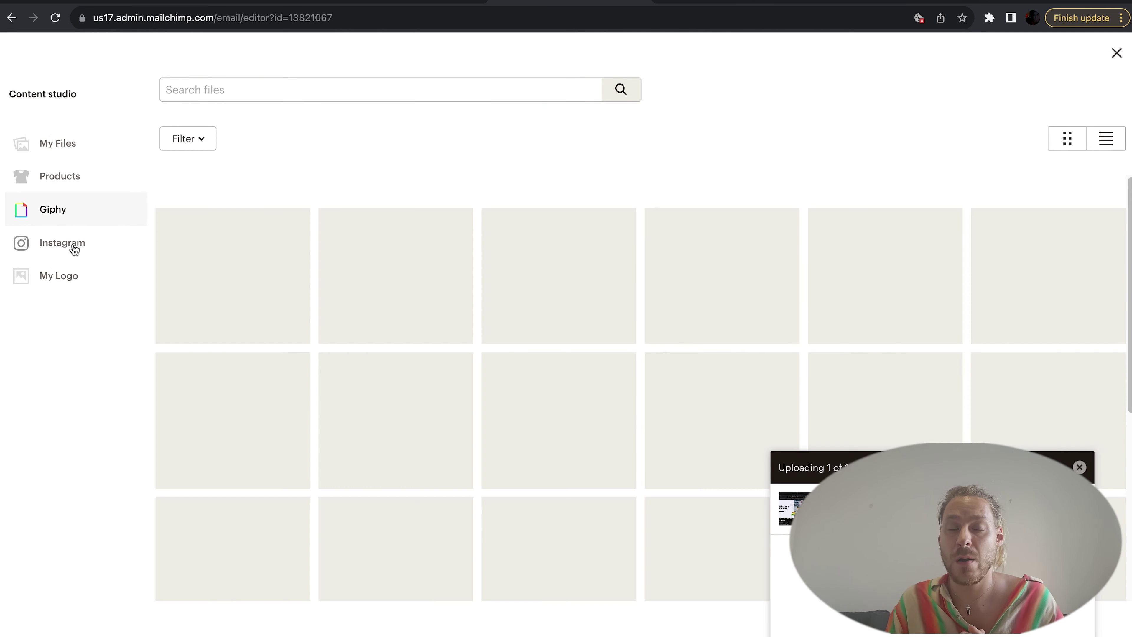
click(74, 248)
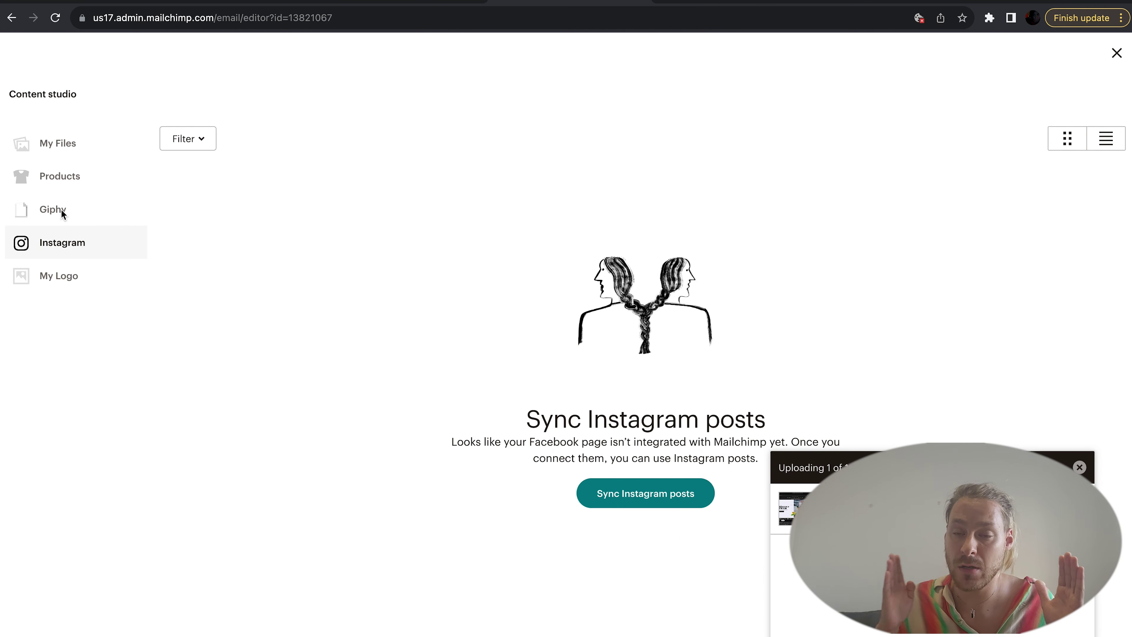
click(63, 214)
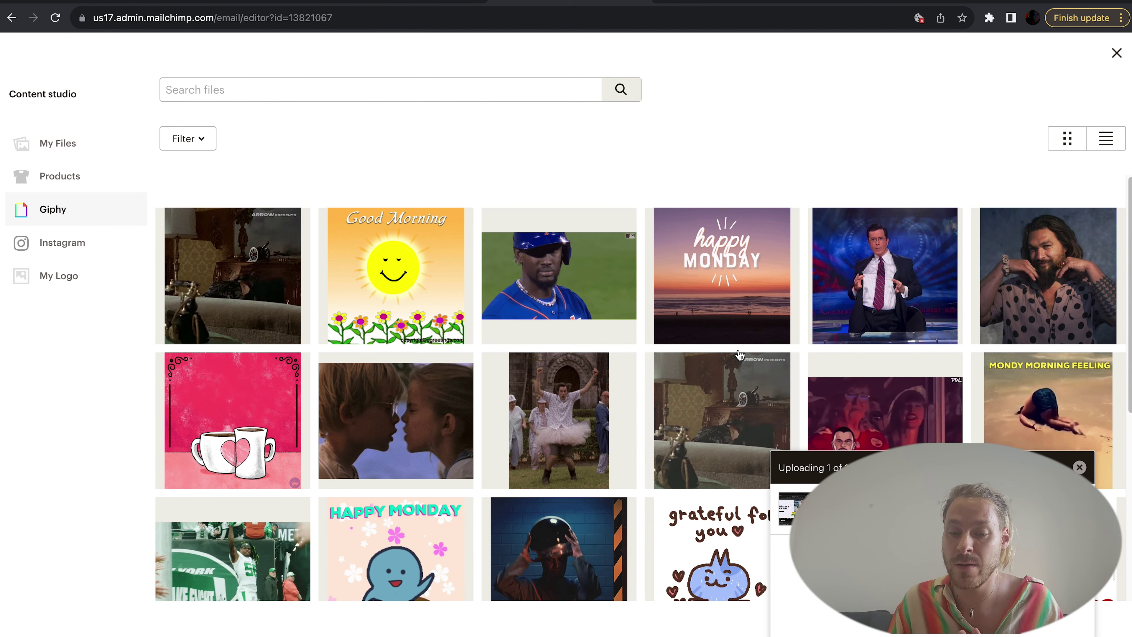
click(734, 309)
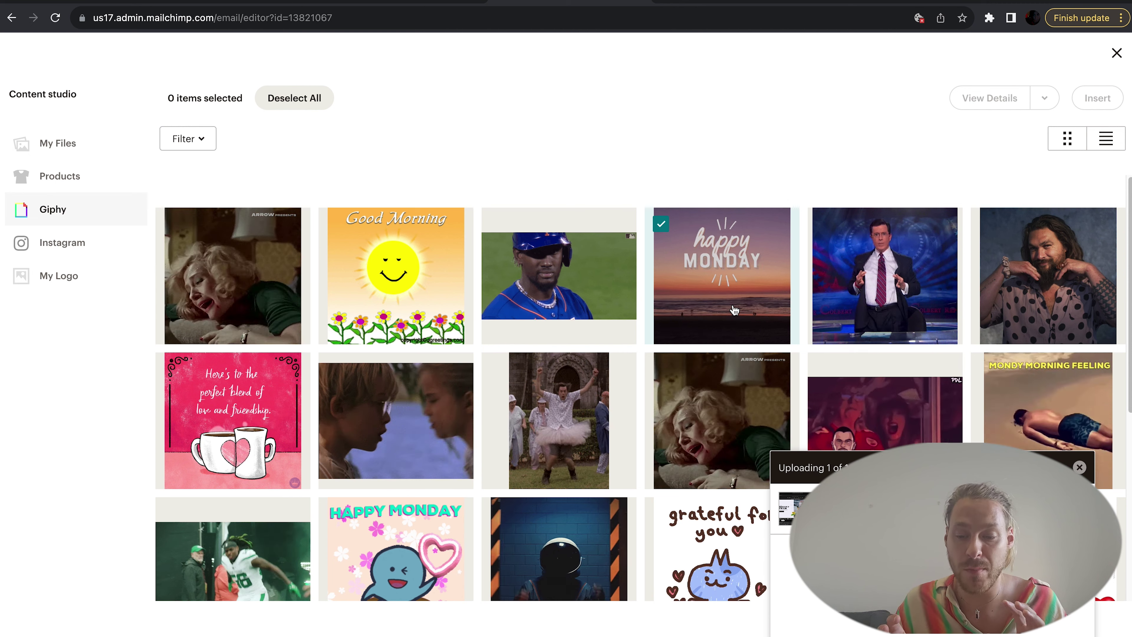
click(1094, 99)
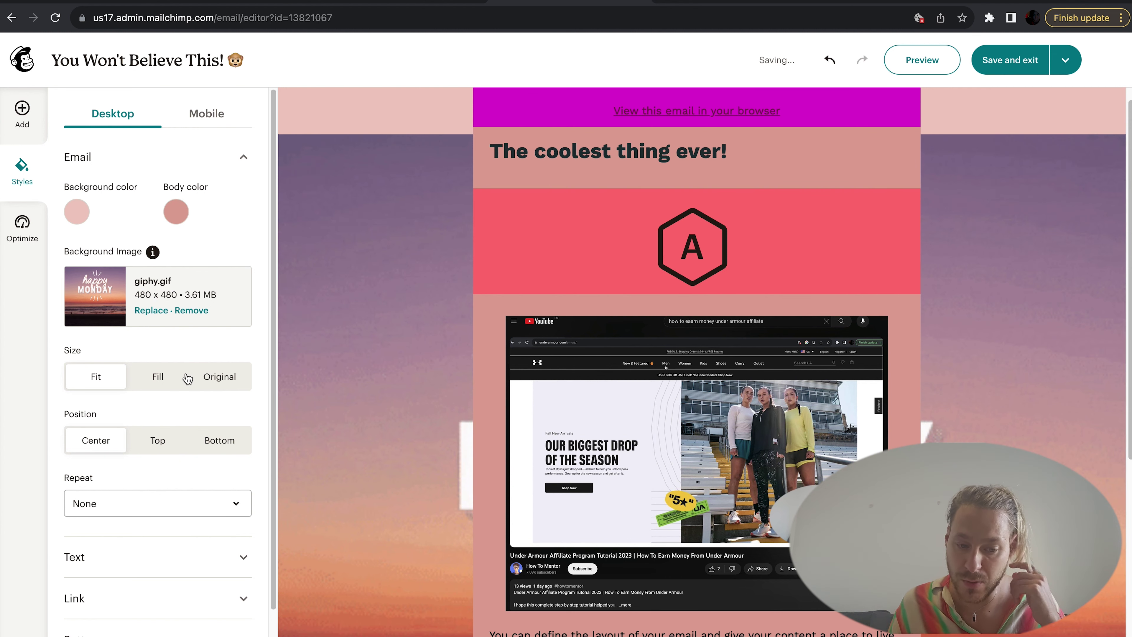
Step: Remove the giphy.gif background image, leaving the plain pink background
scroll(158, 377, down, 2)
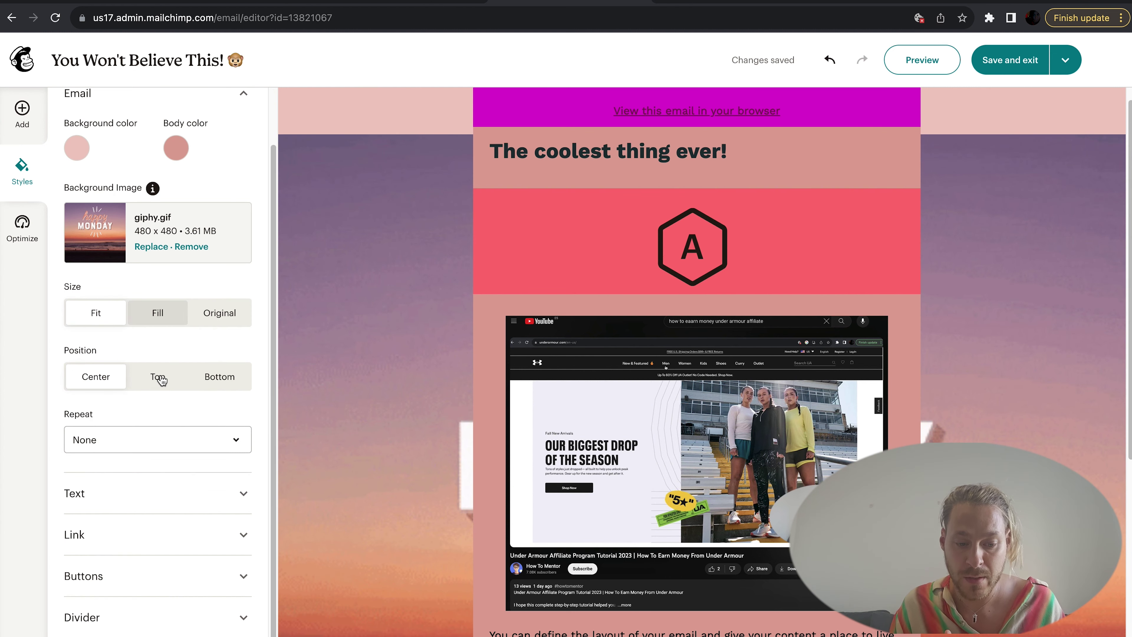
click(998, 245)
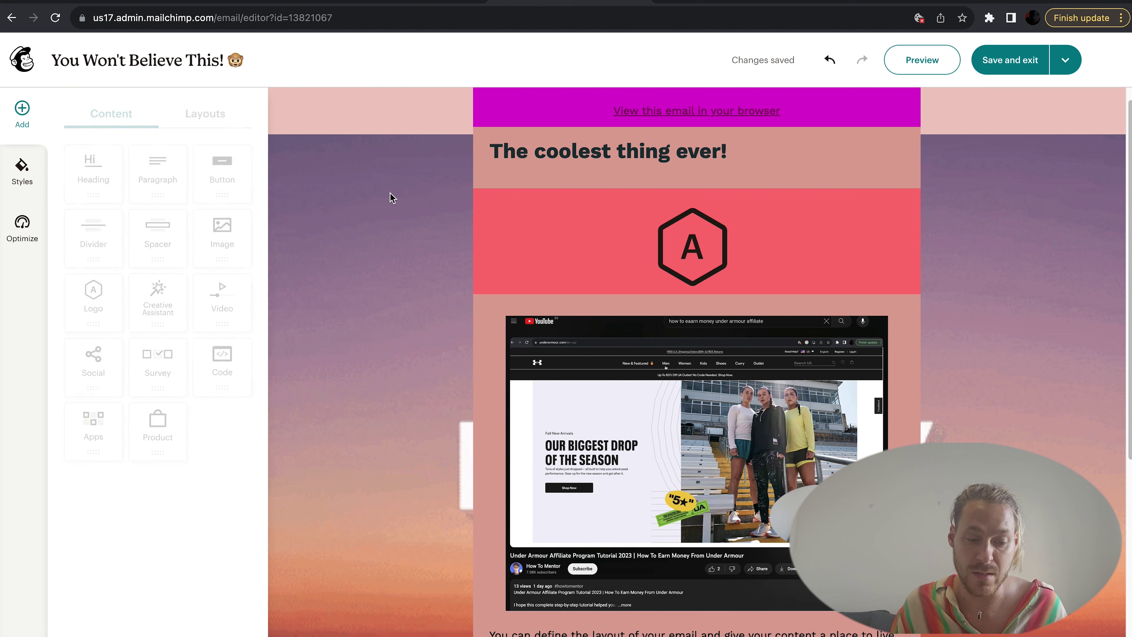
click(23, 172)
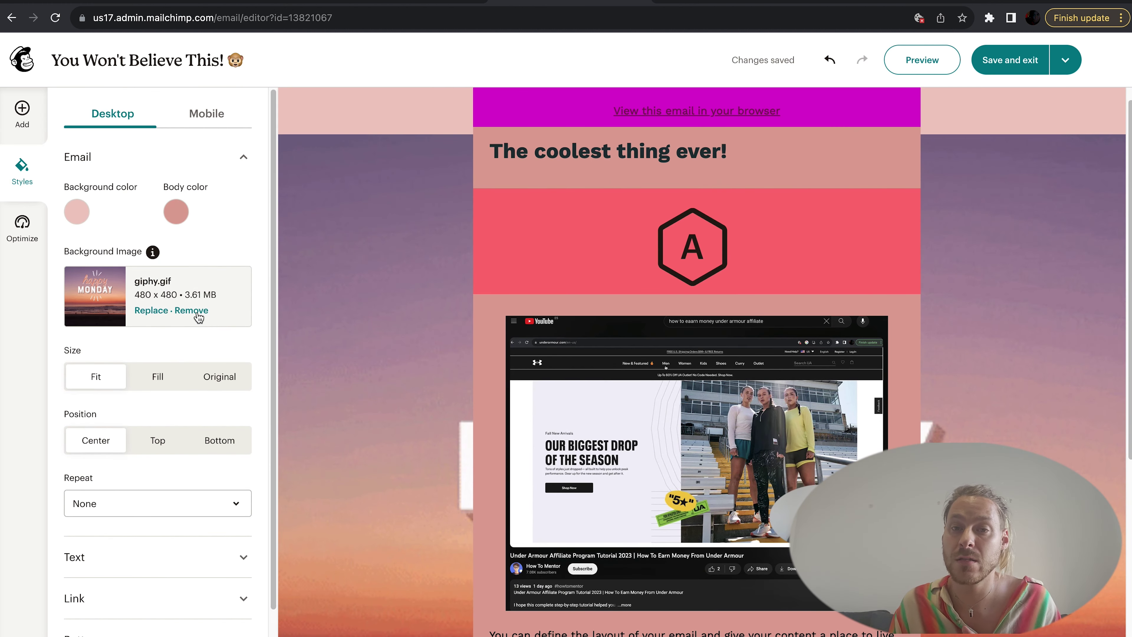
click(197, 312)
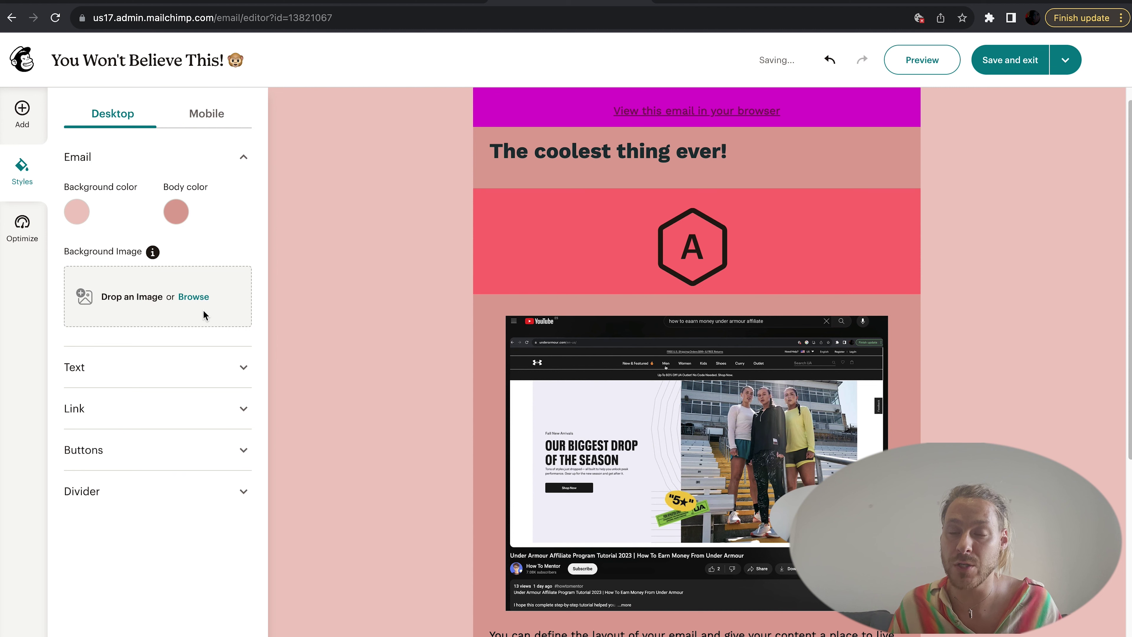
Step: Make the email's buttons large, full-width pill shapes
click(136, 375)
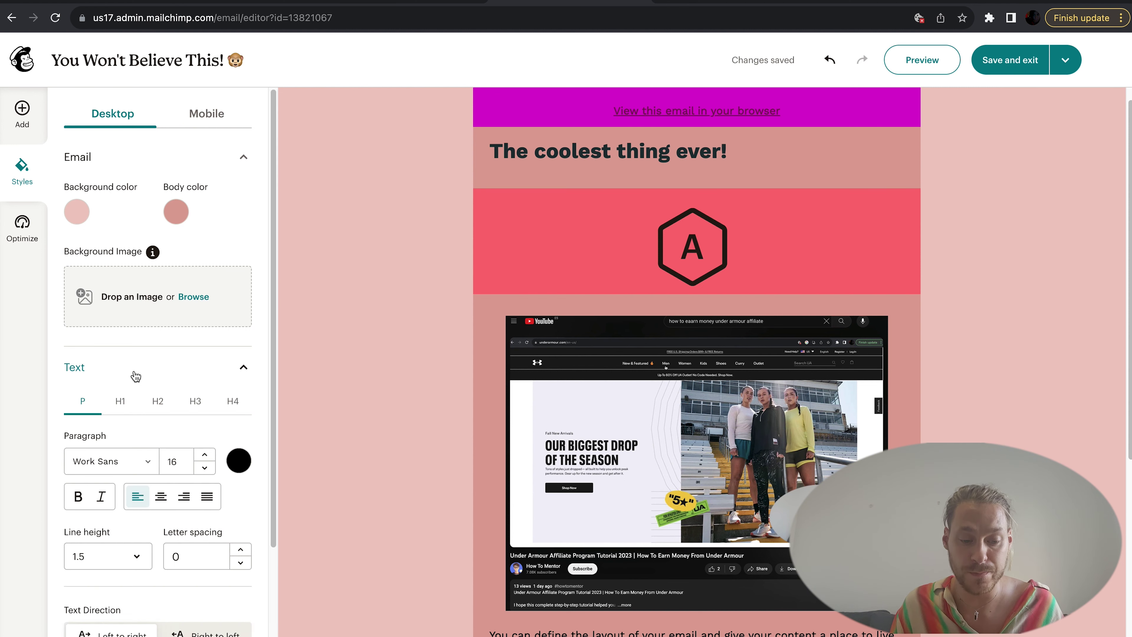
scroll(134, 490, down, 3)
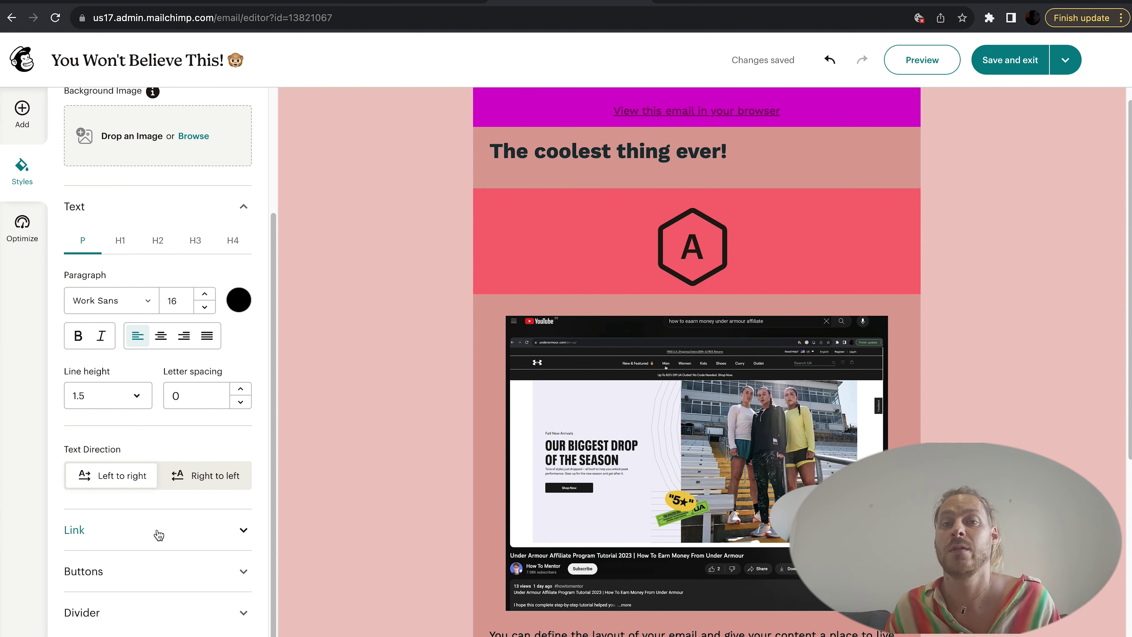
scroll(163, 531, down, 1)
click(156, 513)
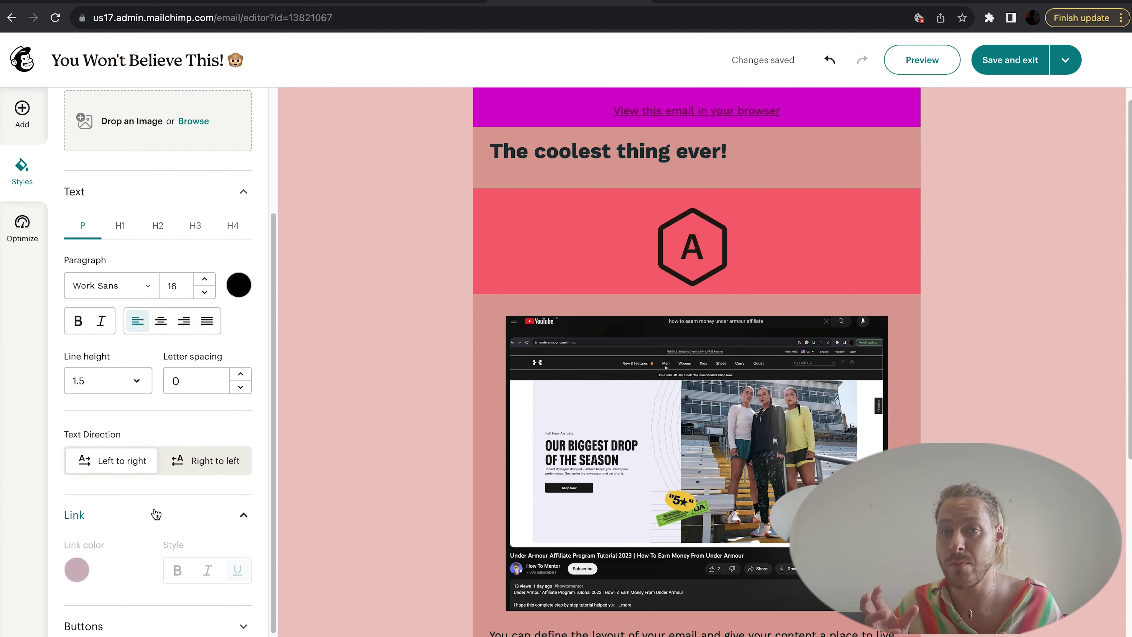
scroll(147, 557, down, 2)
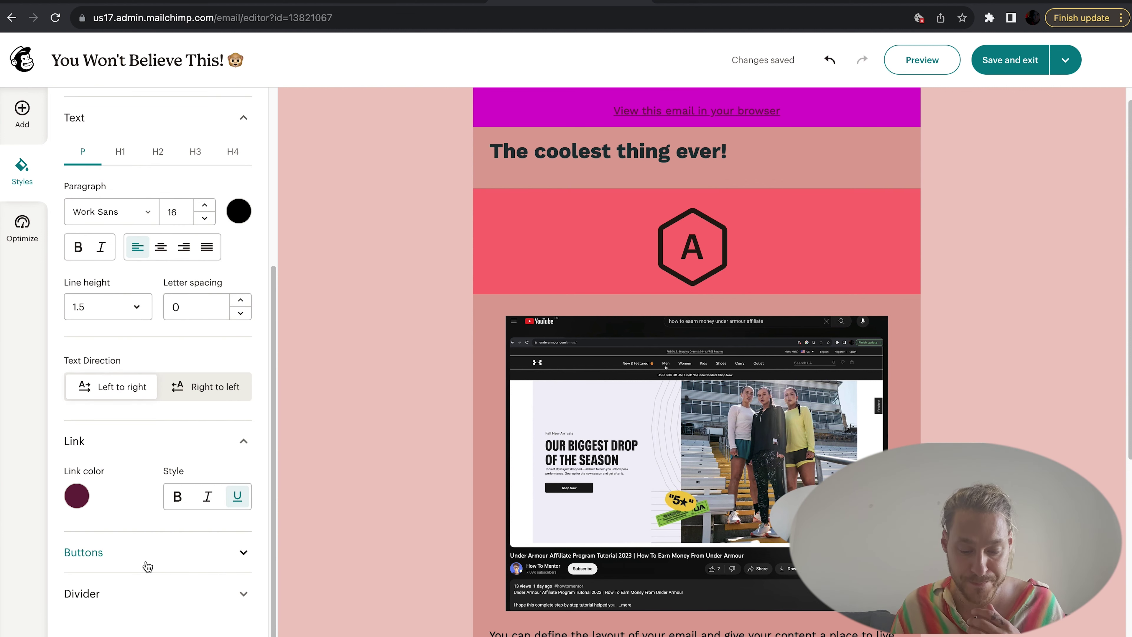
click(137, 566)
scroll(136, 563, down, 4)
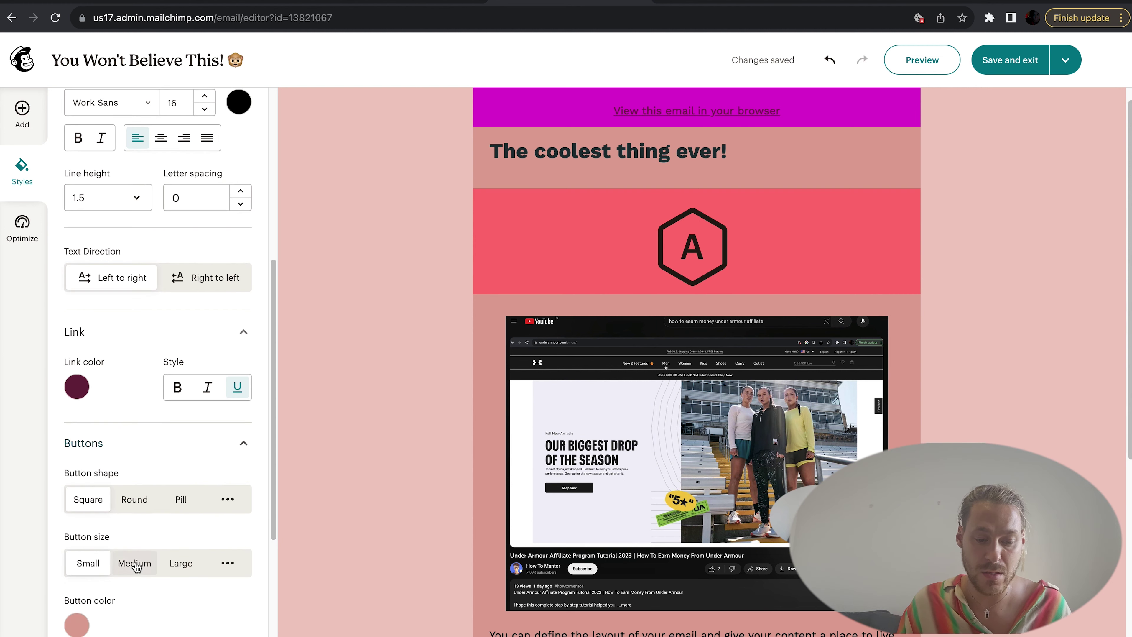
click(135, 452)
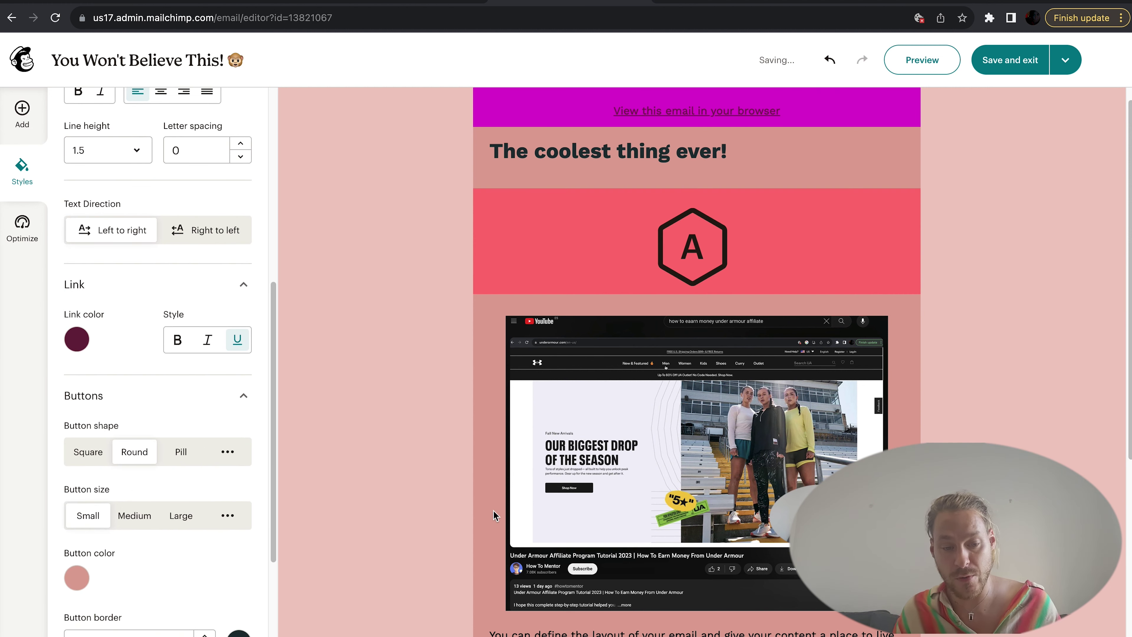
scroll(493, 515, down, 7)
click(182, 453)
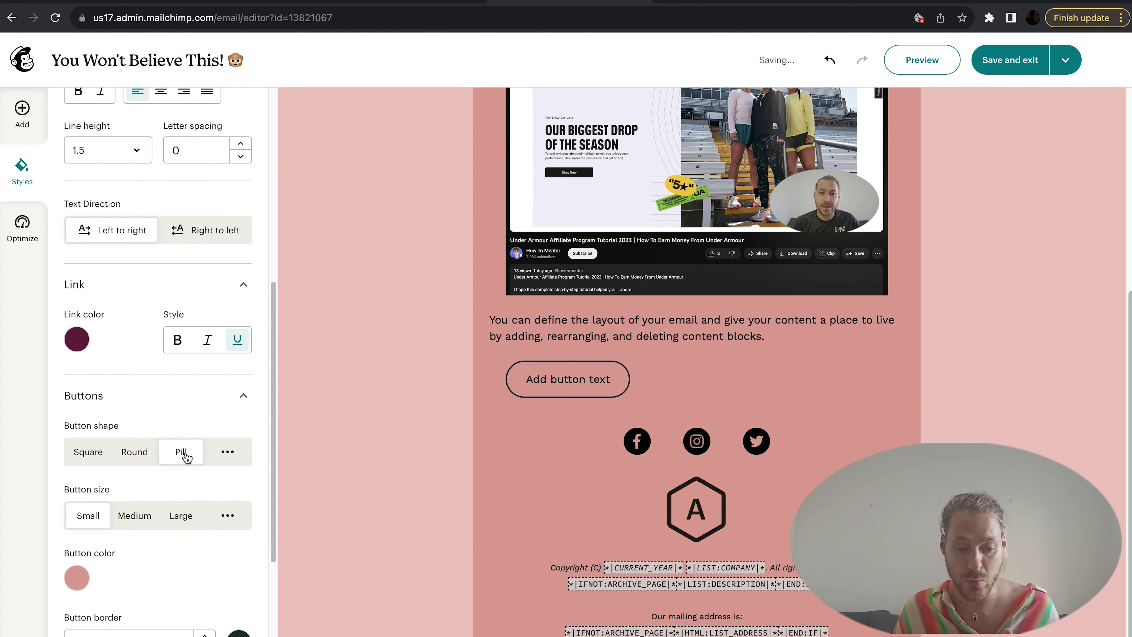
click(186, 518)
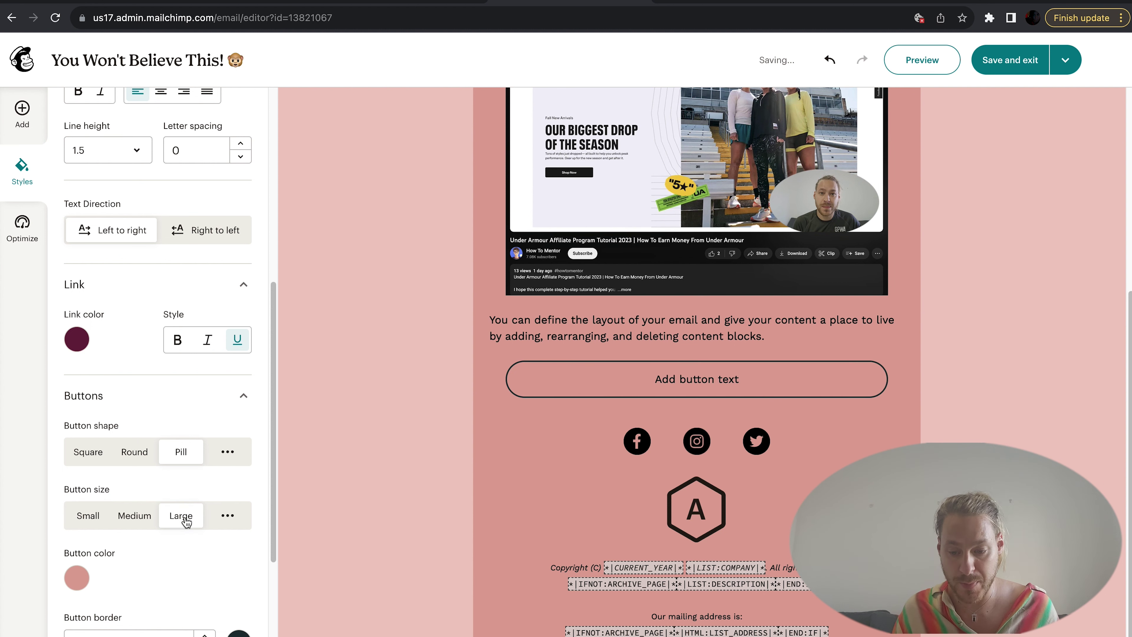
Step: Colour the buttons teal #99DEDA with a 6 px border
scroll(113, 496, down, 2)
click(76, 496)
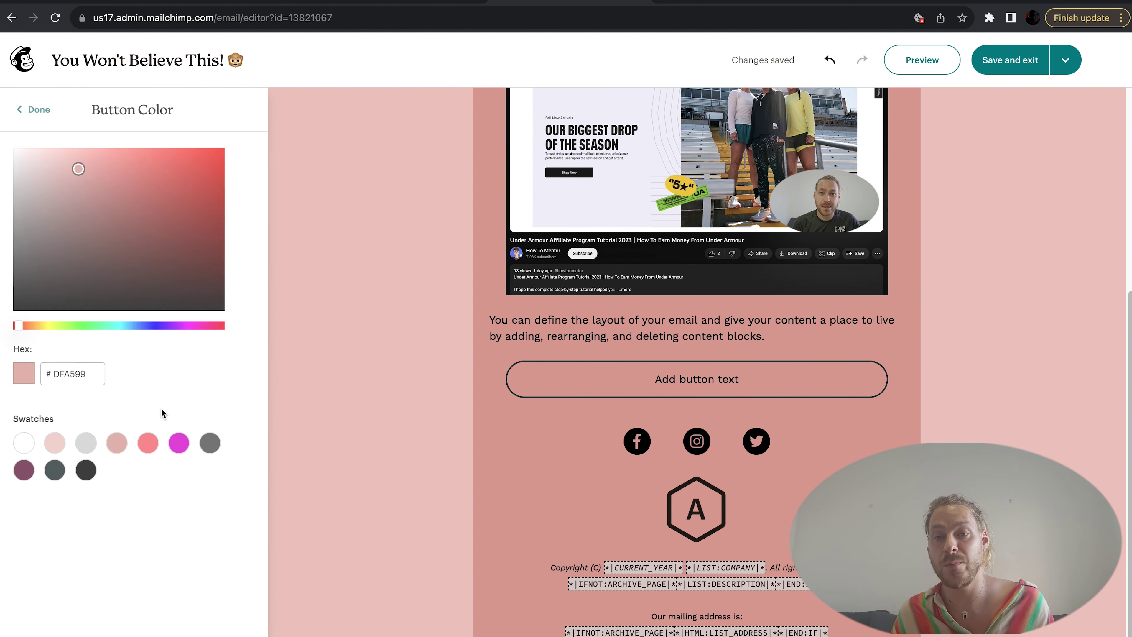
click(150, 329)
click(118, 327)
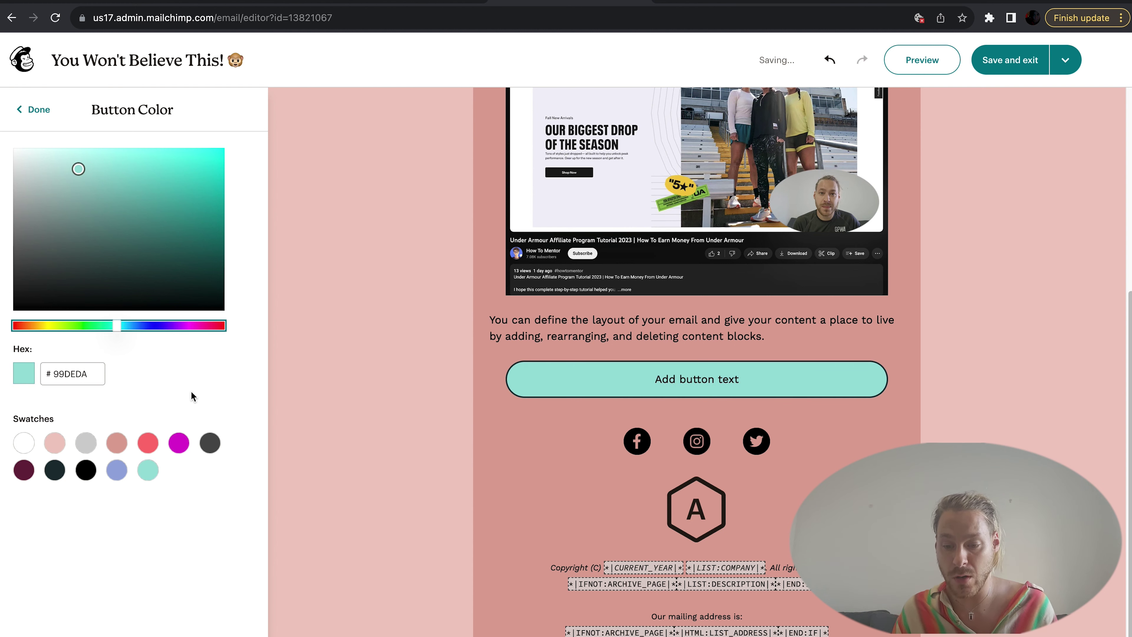
click(33, 110)
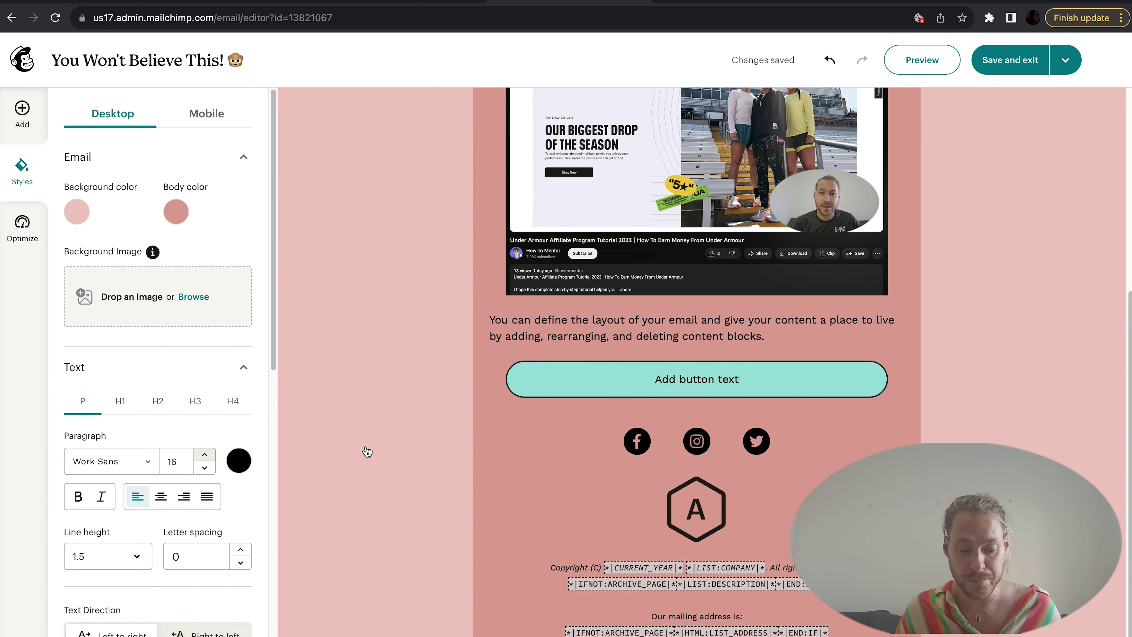
scroll(225, 533, down, 5)
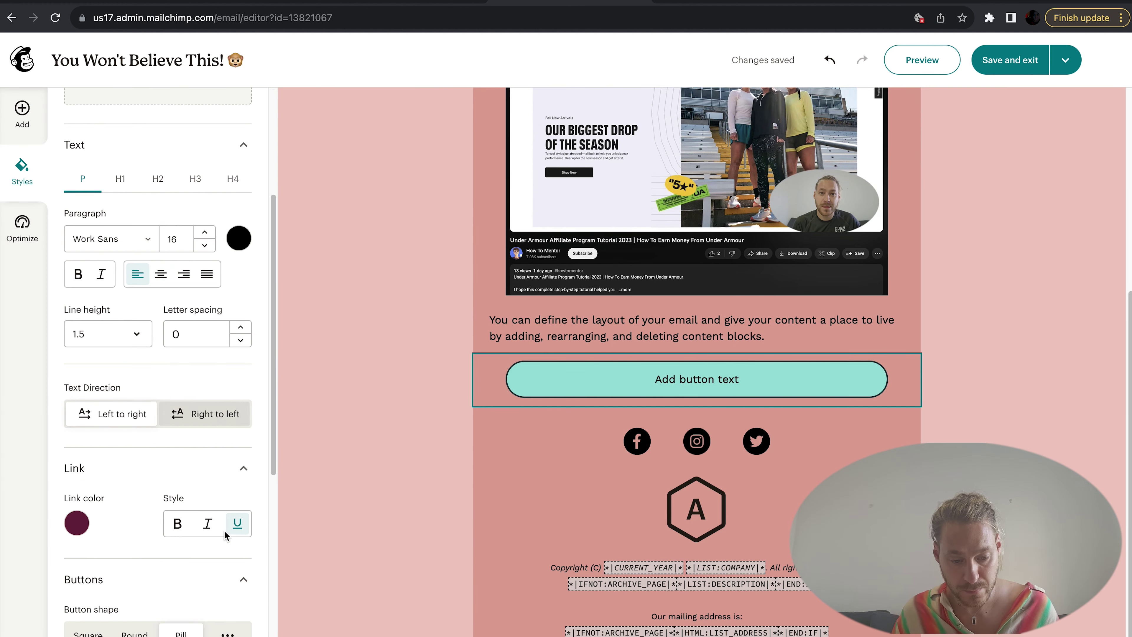
scroll(225, 534, down, 10)
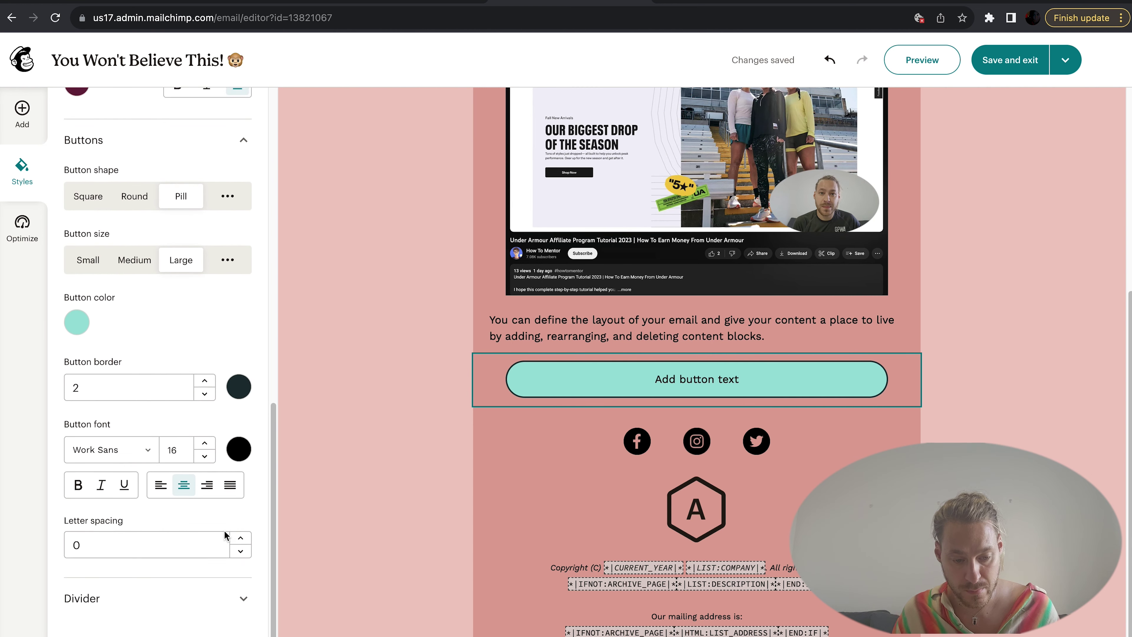
click(205, 378)
click(205, 378)
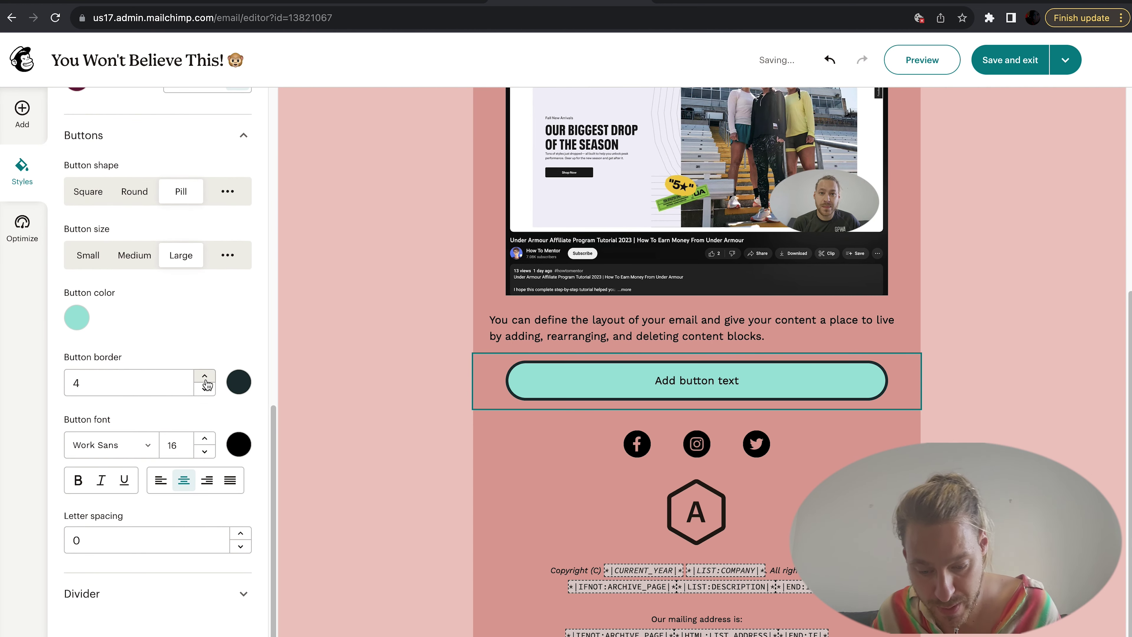
click(205, 378)
click(205, 378)
Step: Make dividers 6 px high with a dotted style
click(242, 595)
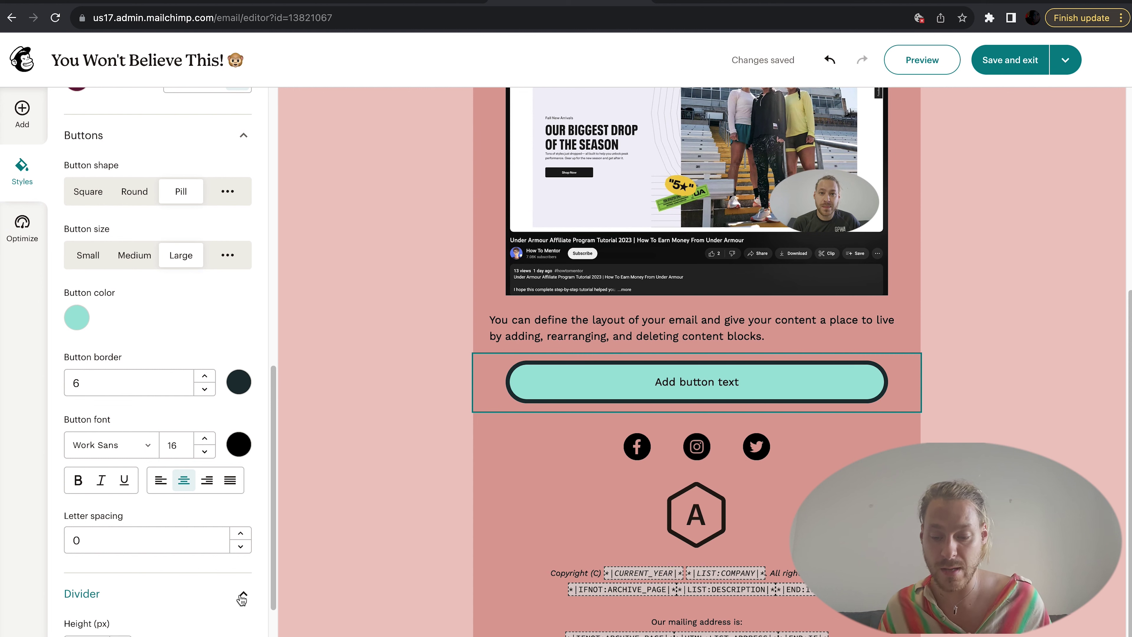
scroll(241, 579, down, 2)
click(127, 540)
click(126, 540)
click(127, 540)
click(126, 541)
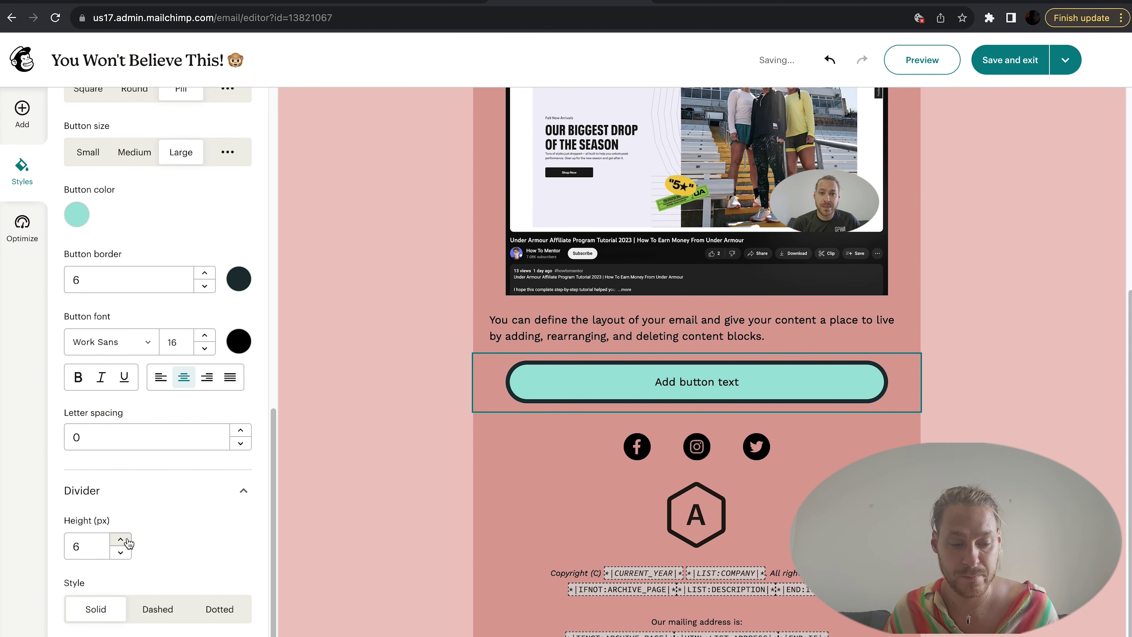
scroll(152, 562, down, 2)
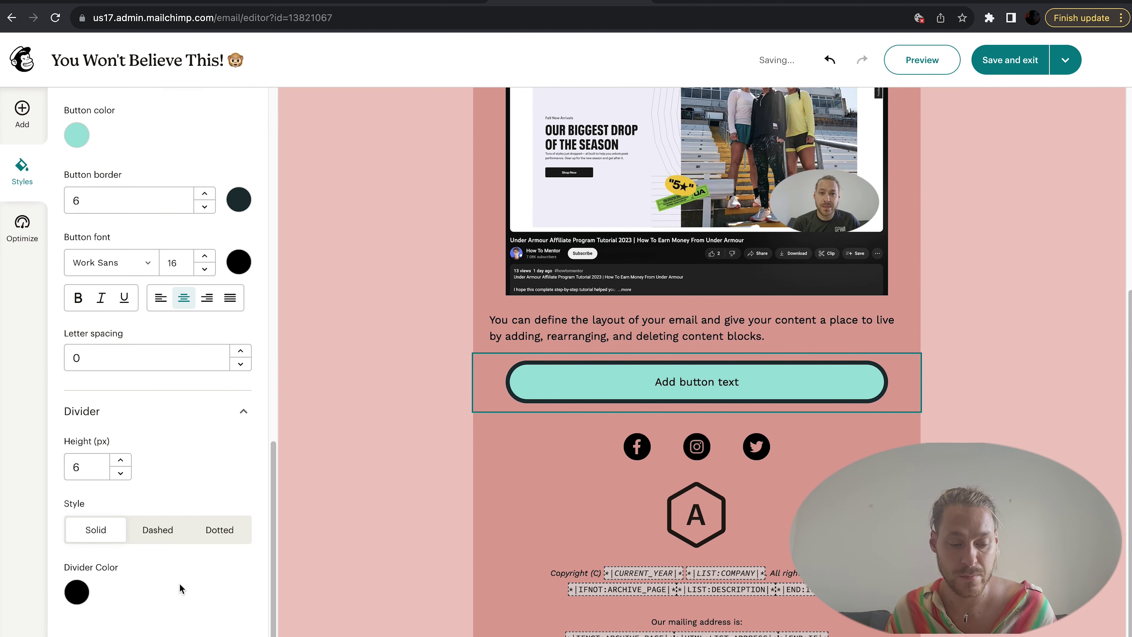
click(221, 534)
scroll(614, 552, up, 10)
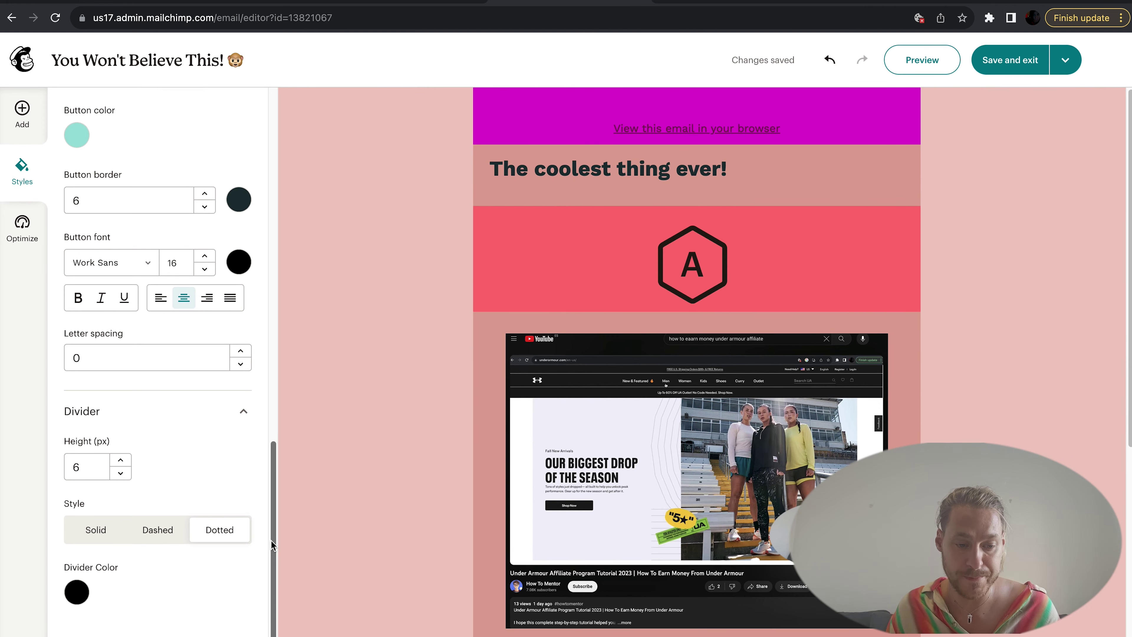
drag(271, 540, 272, 187)
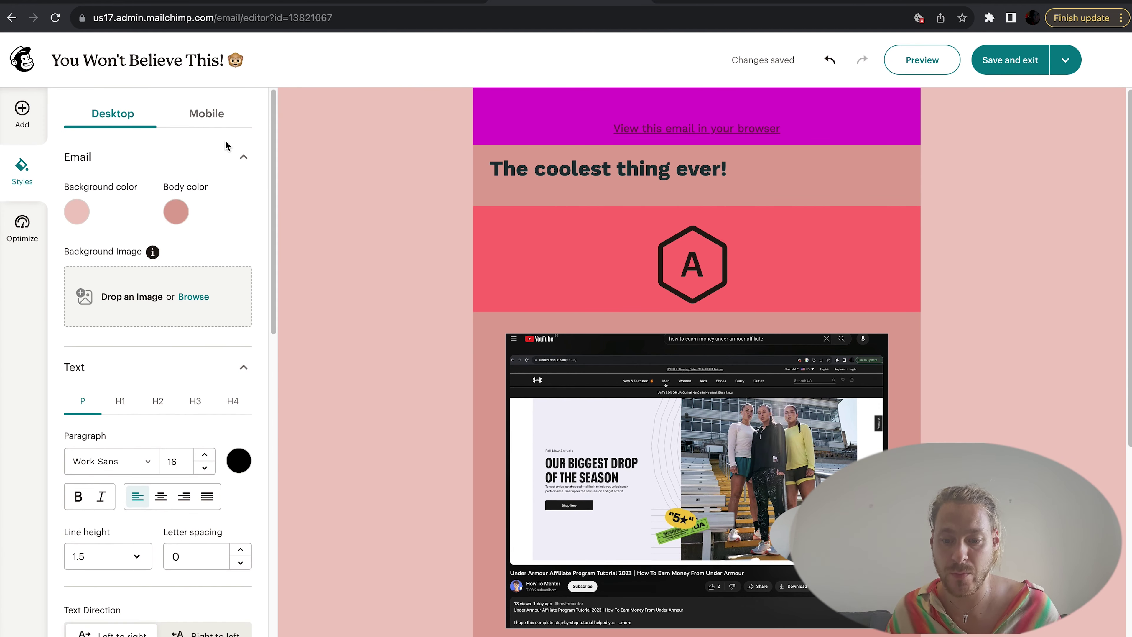
Step: Set the mobile layout padding to 10 on the left and 9 on the right
click(204, 114)
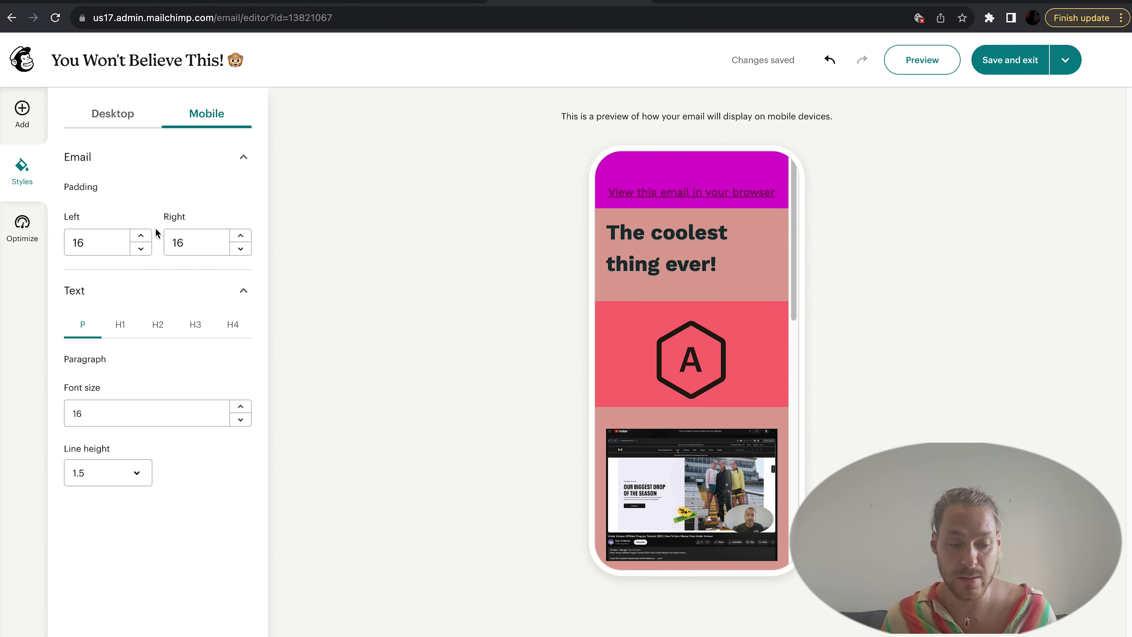
click(142, 249)
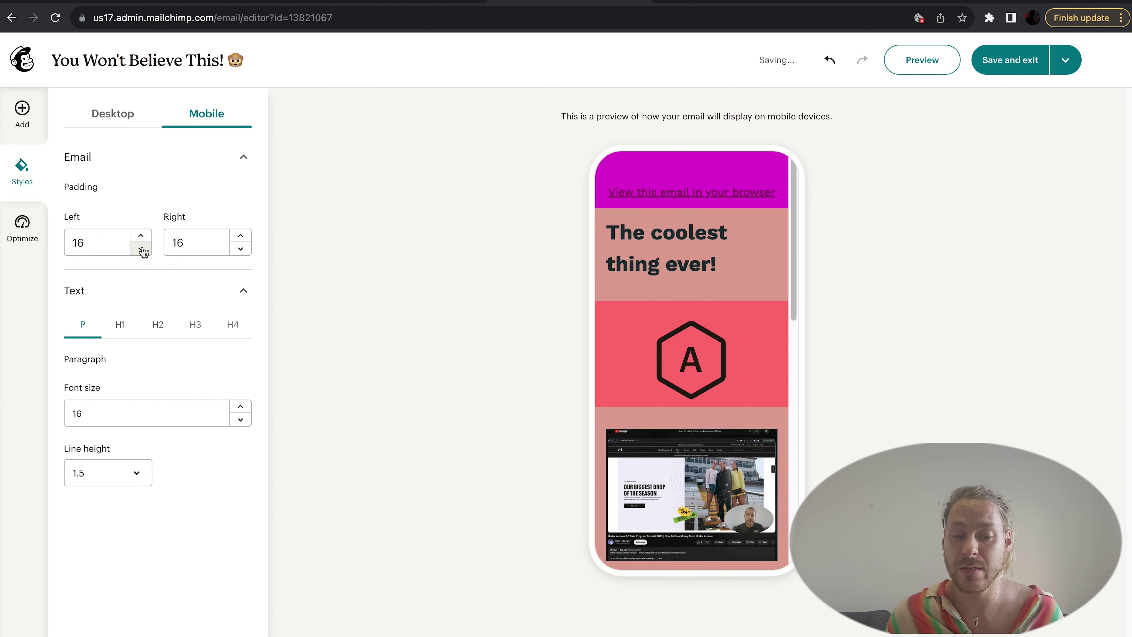
click(142, 250)
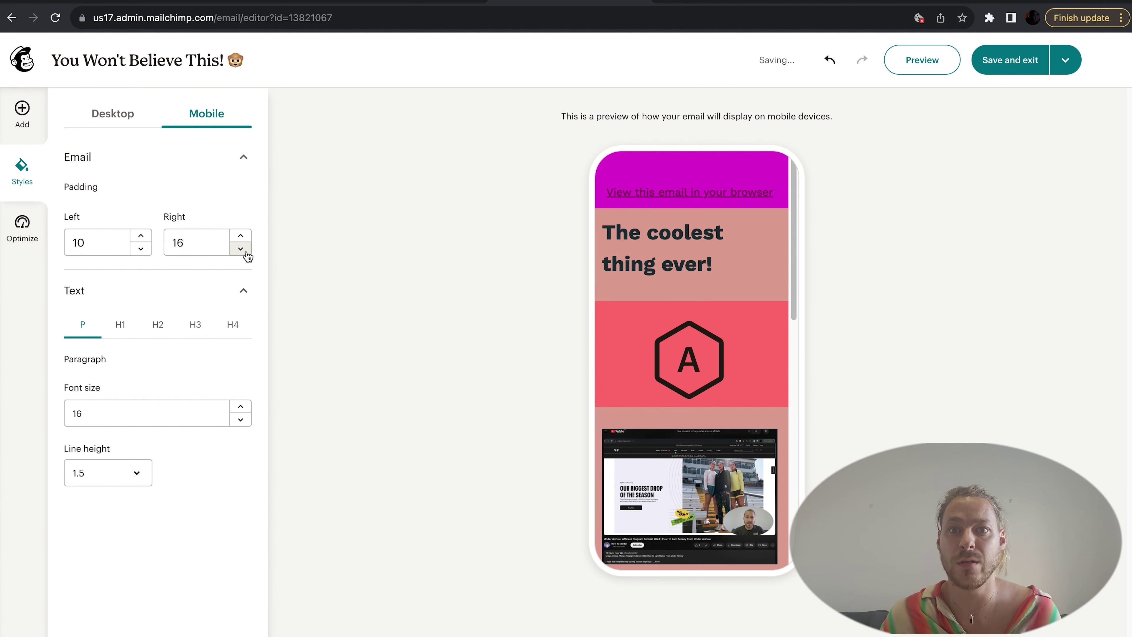
click(246, 253)
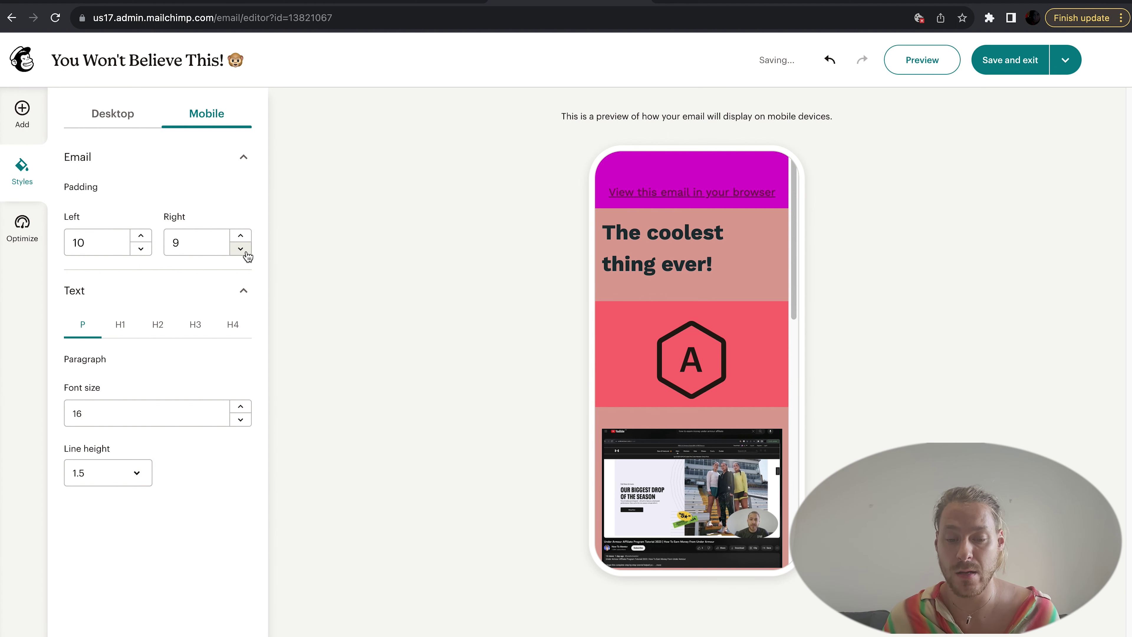
Step: Preview the email, scroll through it, and close the preview
click(928, 65)
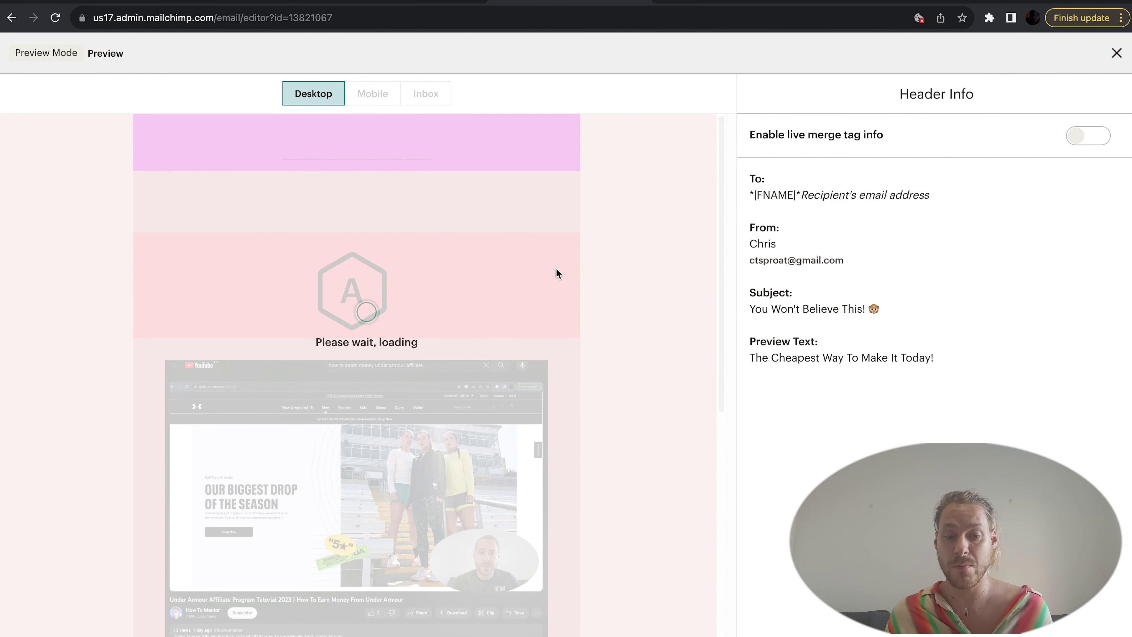
scroll(568, 284, down, 1)
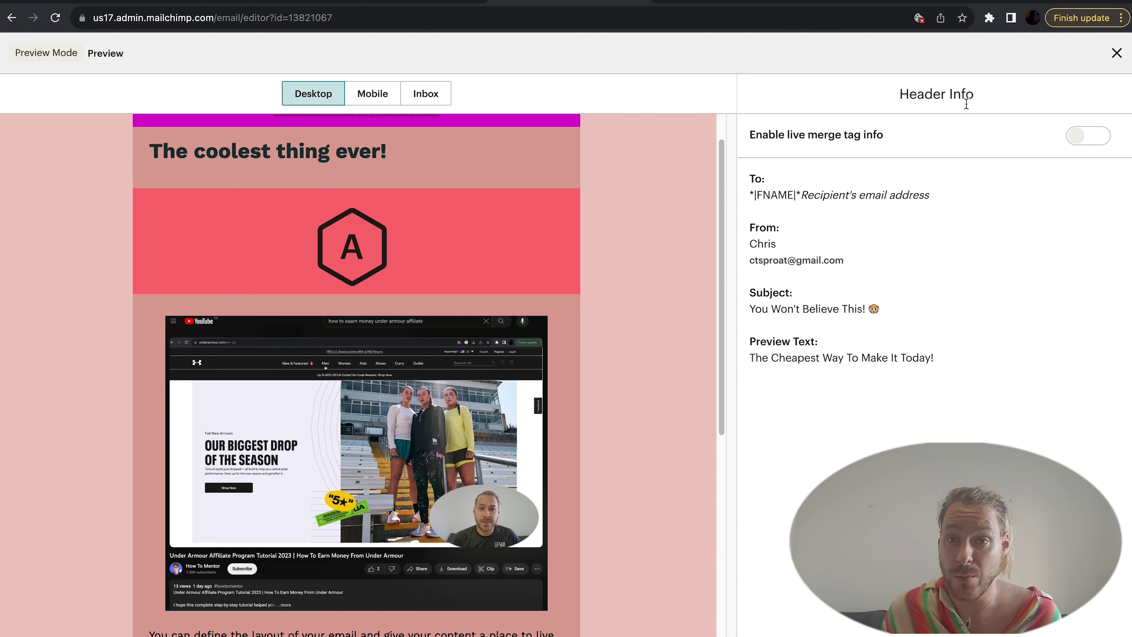
click(1116, 56)
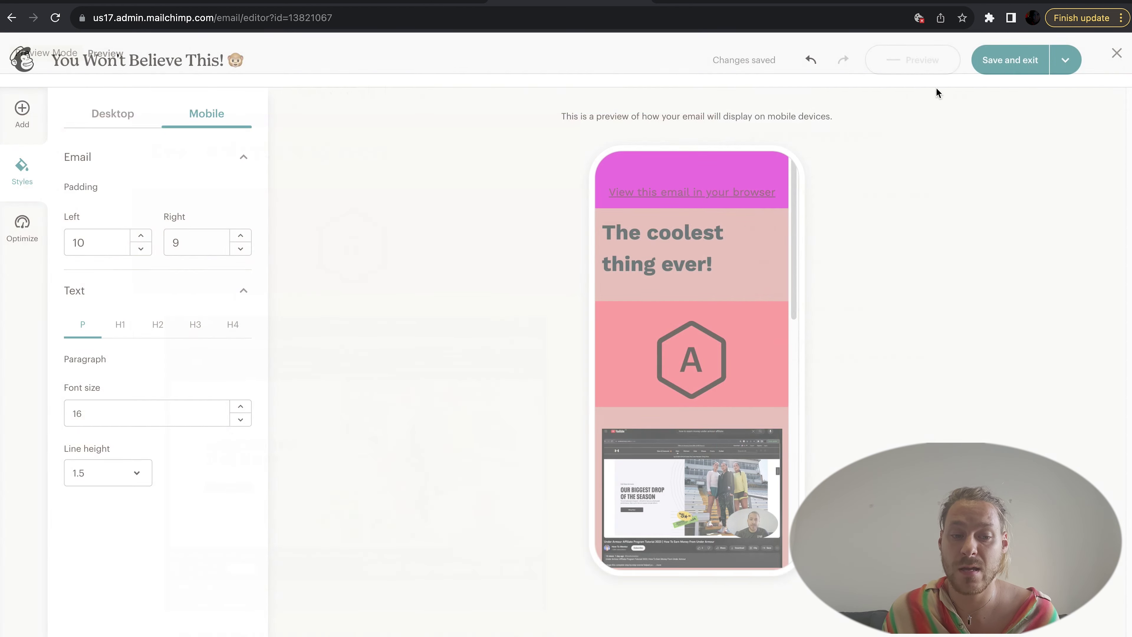
Step: Change the teal button's label to 'Buy Now!'
click(27, 124)
click(222, 165)
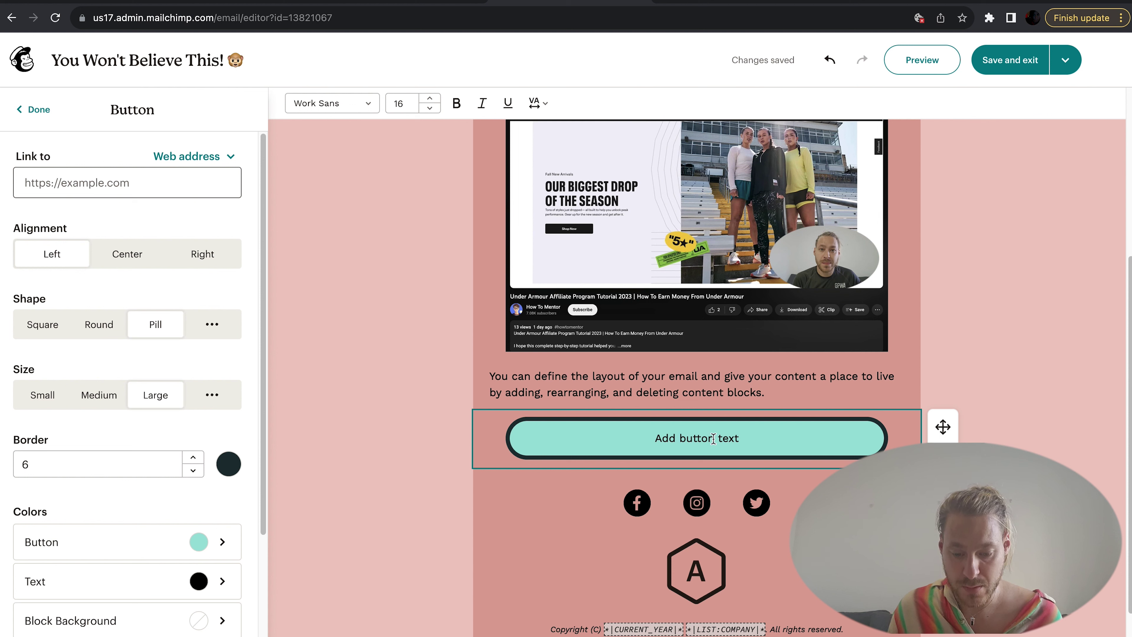
triple_click(650, 436)
text(Buy Now!)
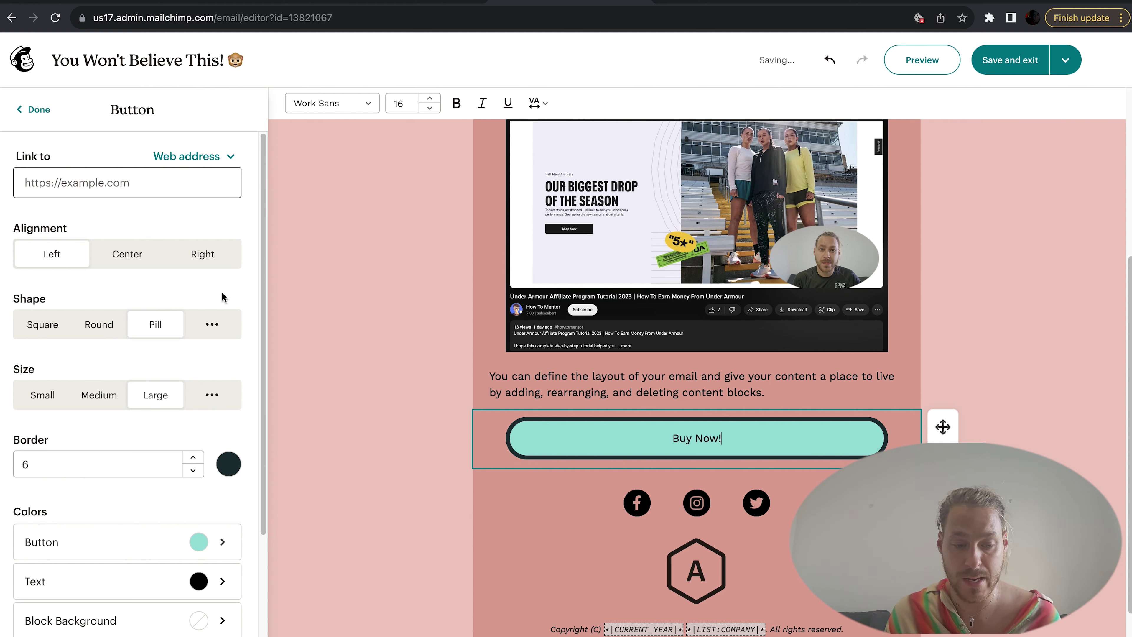
Step: Link the Buy Now! button to Onitstudio.co.uk and close its settings
click(183, 182)
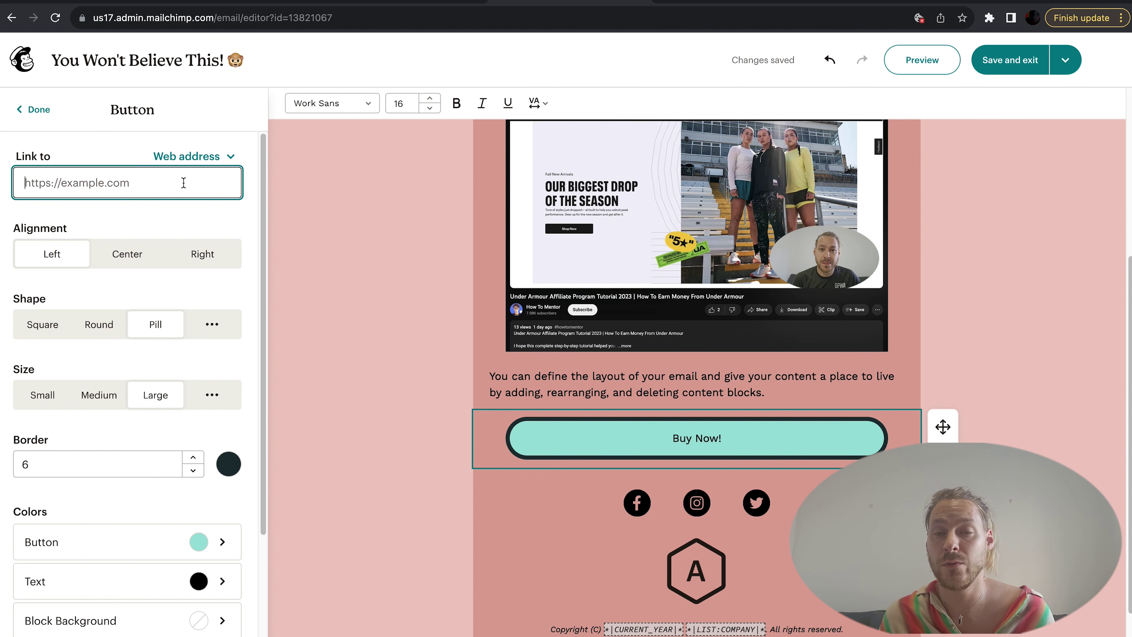
text(Onit)
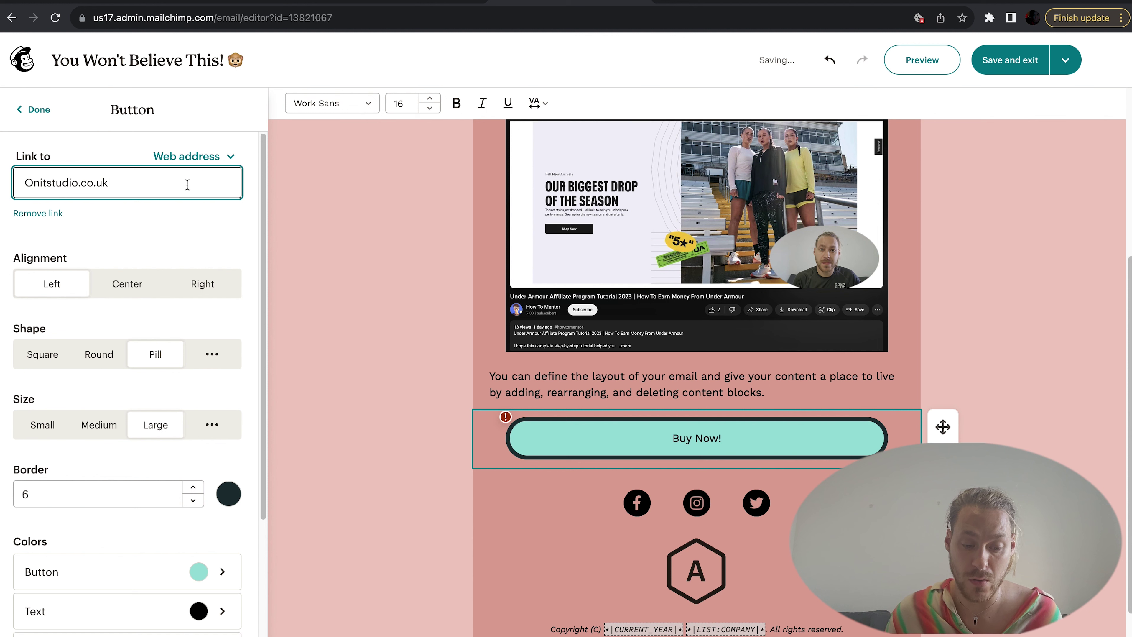
text(studio.co.uk)
click(419, 527)
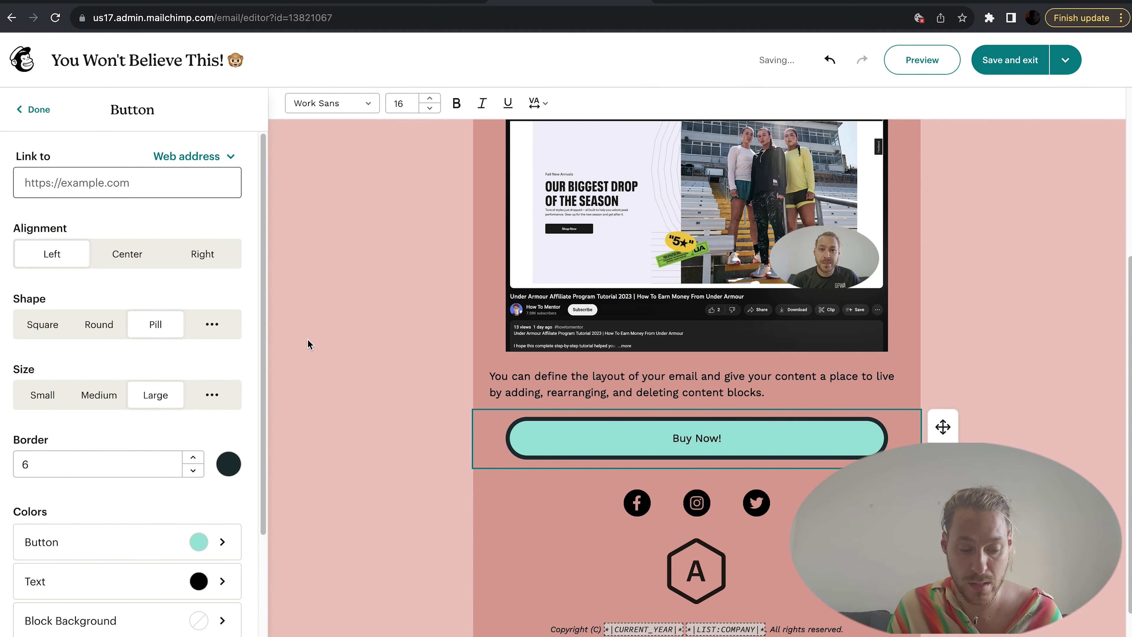
click(168, 188)
text(Oni)
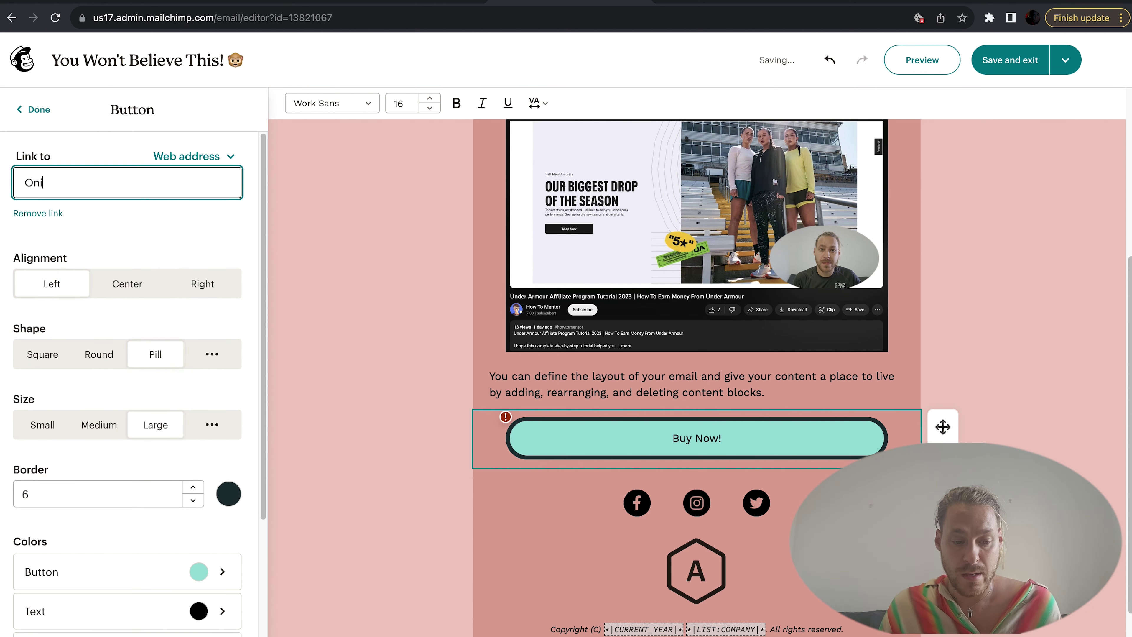
text(tstudio.co.u)
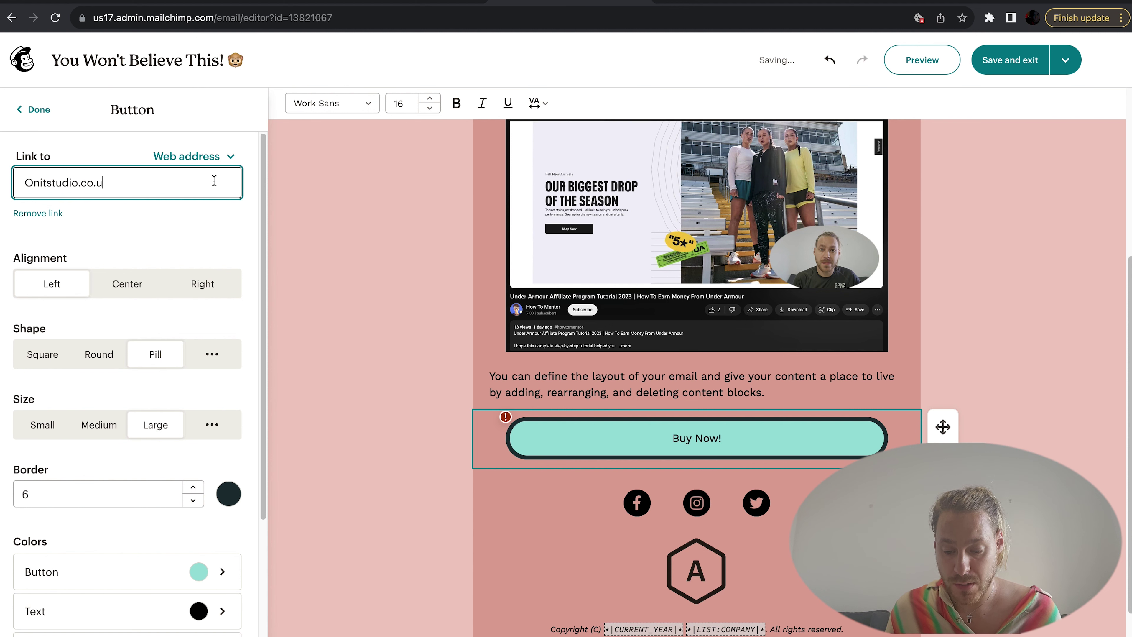
text(k)
click(386, 267)
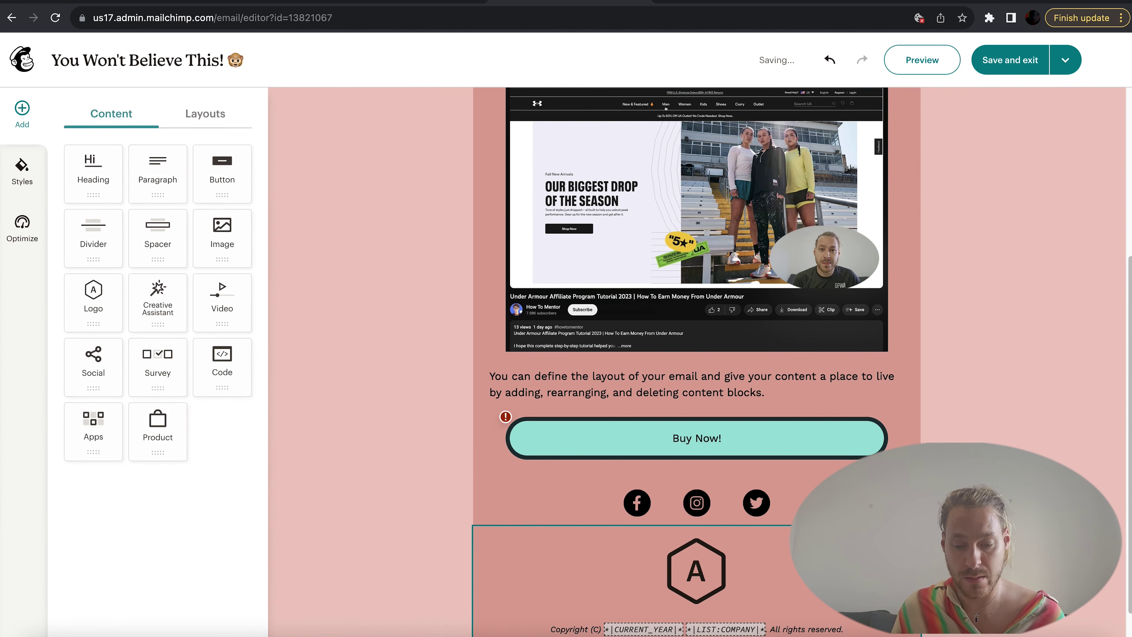
Step: Add the social icons block and set its Facebook link to facebook.com/onitstudio.co.uk
scroll(738, 571, down, 3)
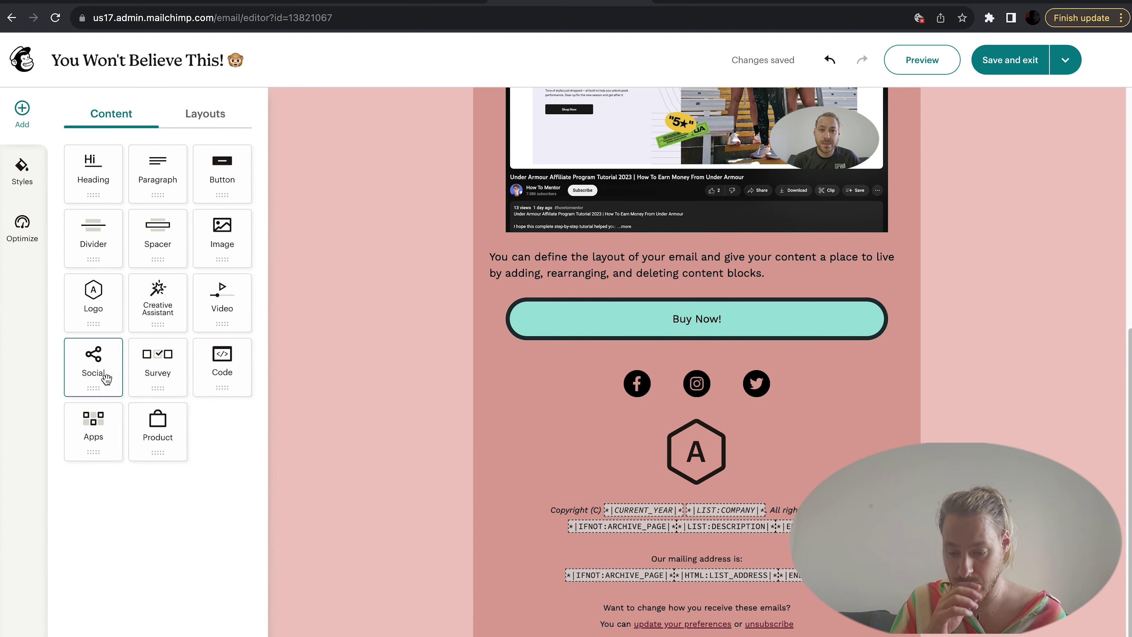
drag(106, 378, 99, 380)
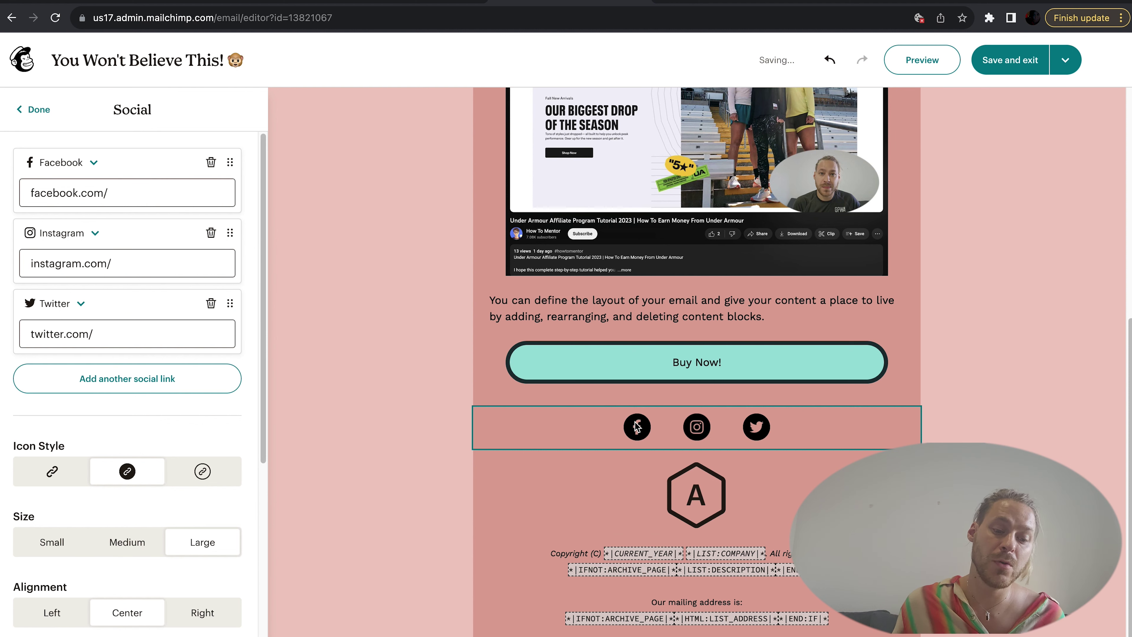
mouse_move(637, 427)
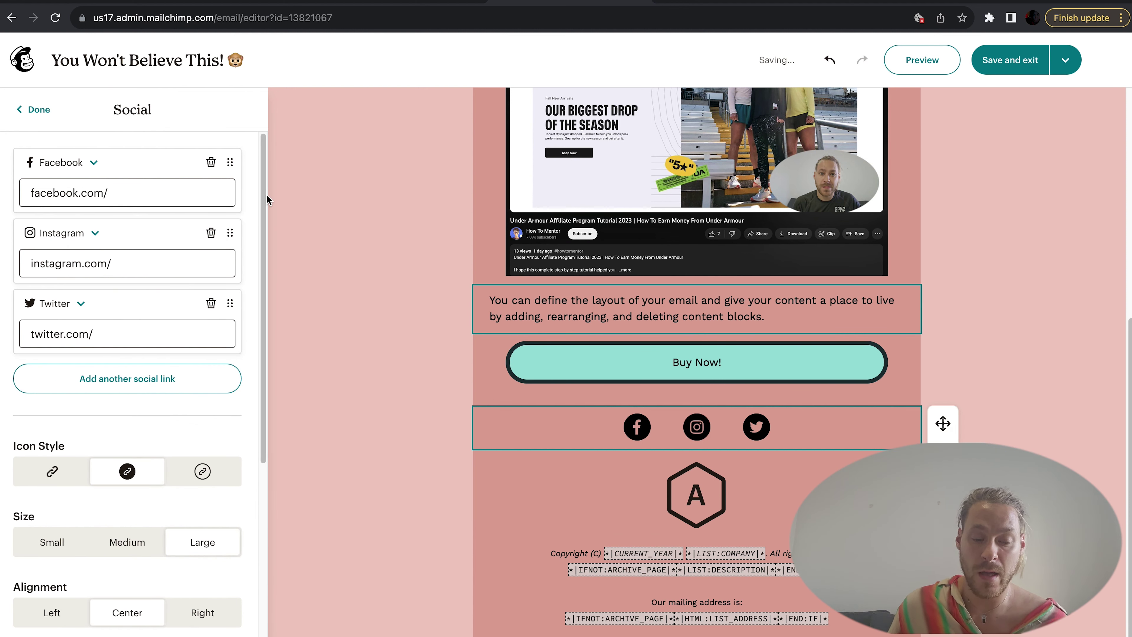
click(182, 195)
text(on)
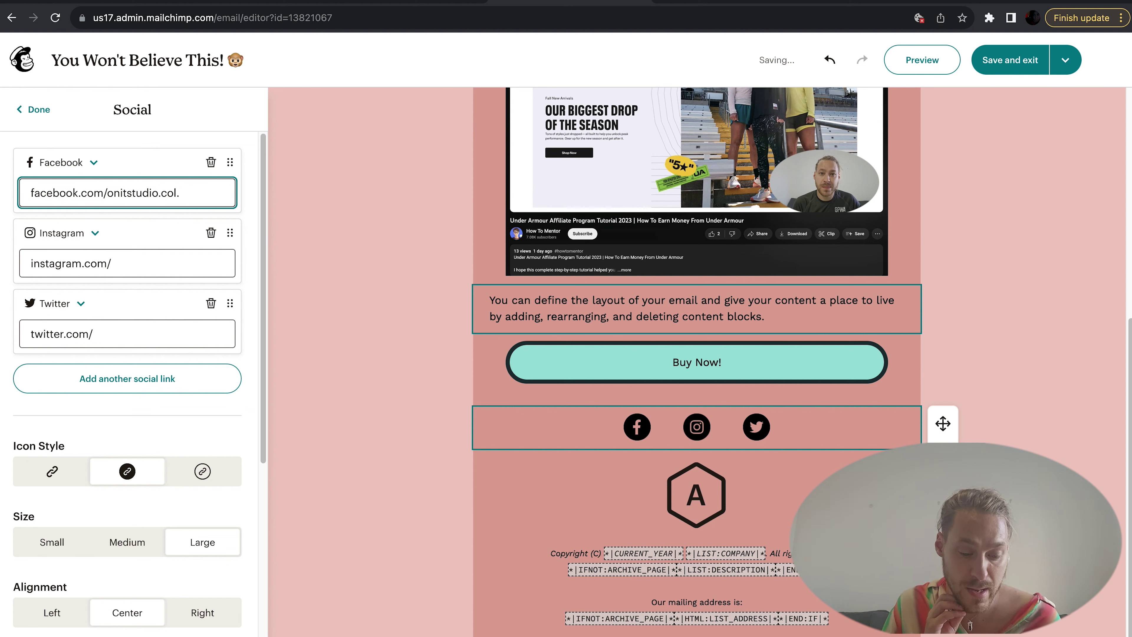
text(itstudio.co.)
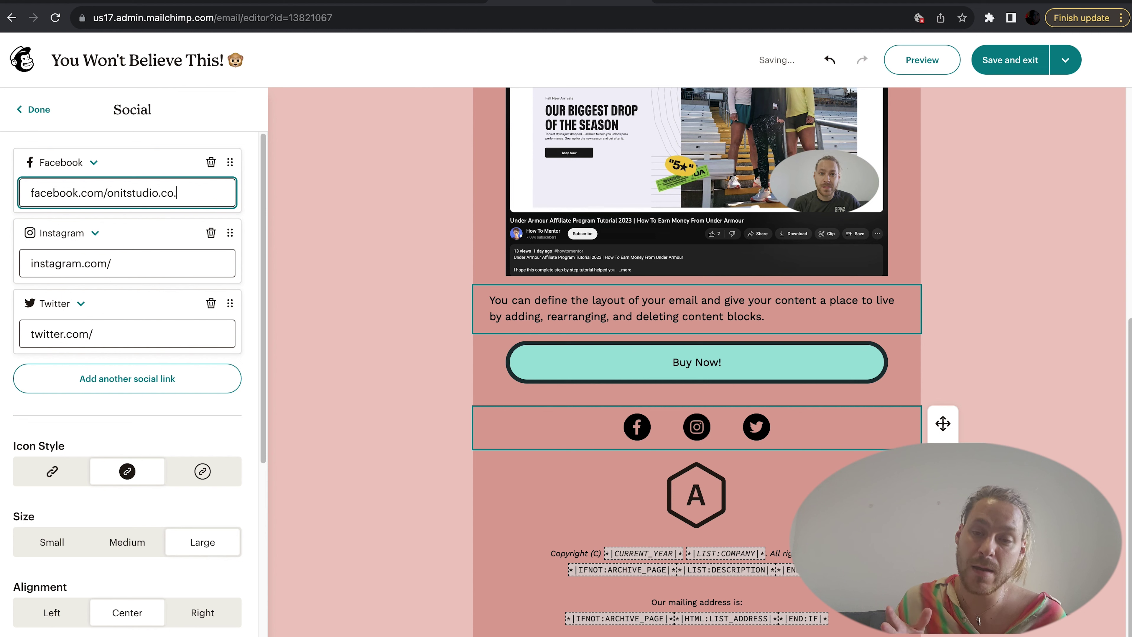
text(uk)
click(216, 423)
Step: Switch the social icons to the outline style and finish editing
scroll(215, 425, down, 2)
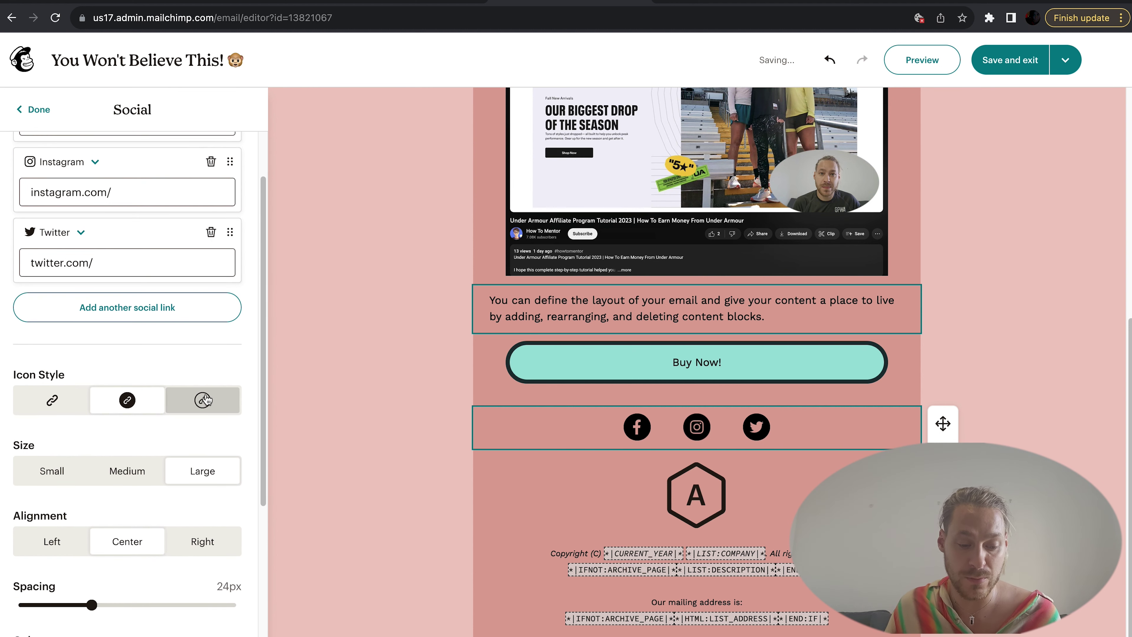
click(205, 399)
scroll(205, 456, down, 2)
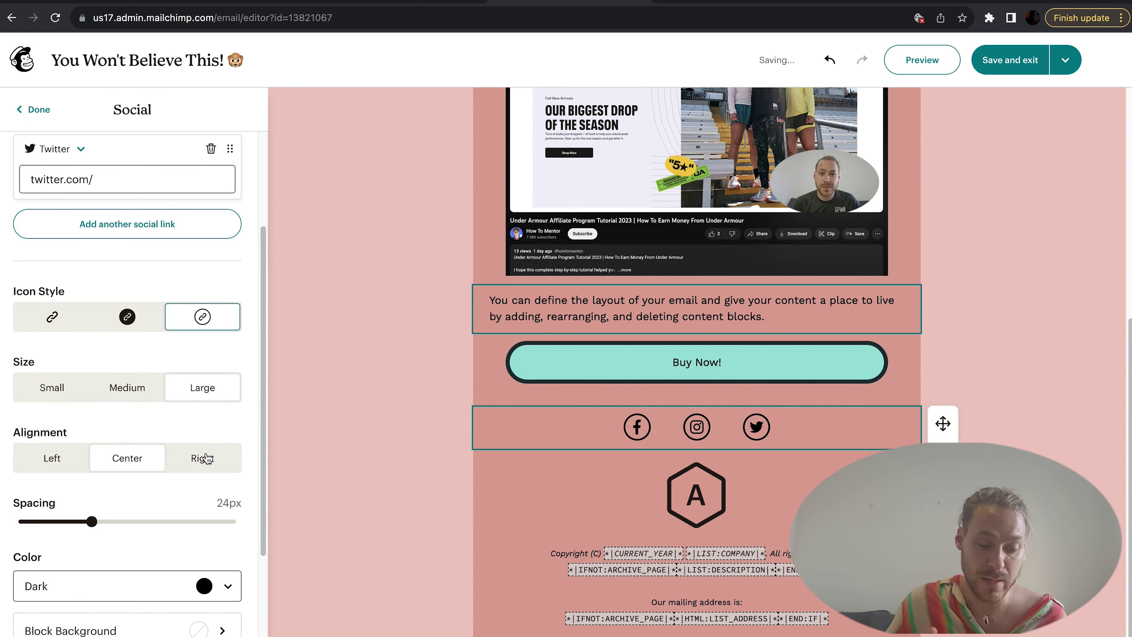
scroll(203, 468, down, 5)
scroll(202, 483, down, 1)
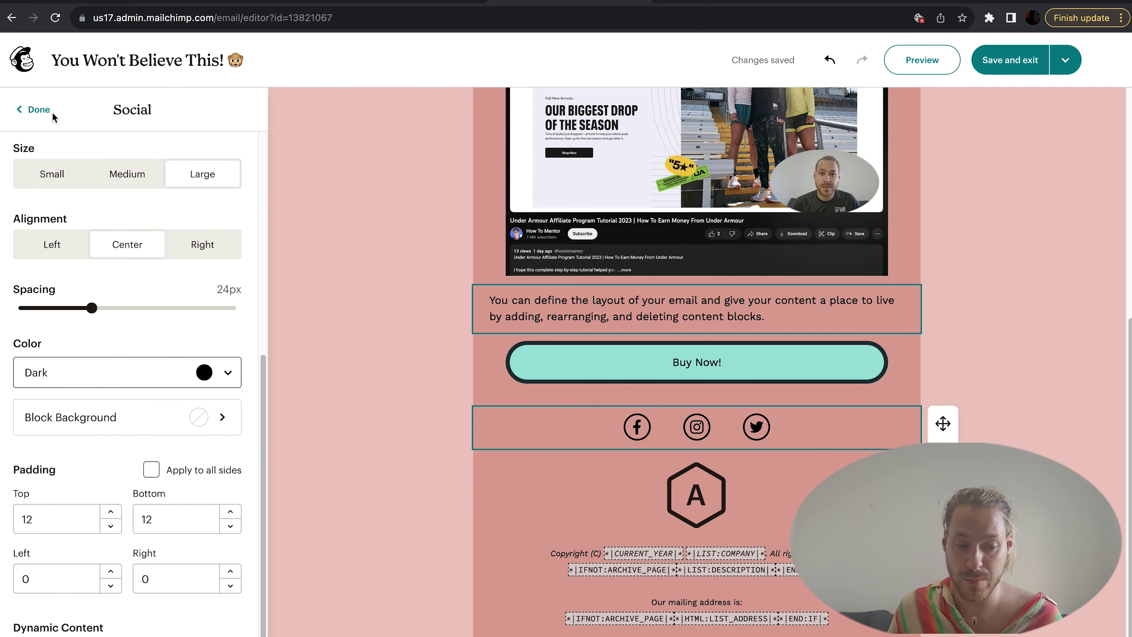
click(39, 110)
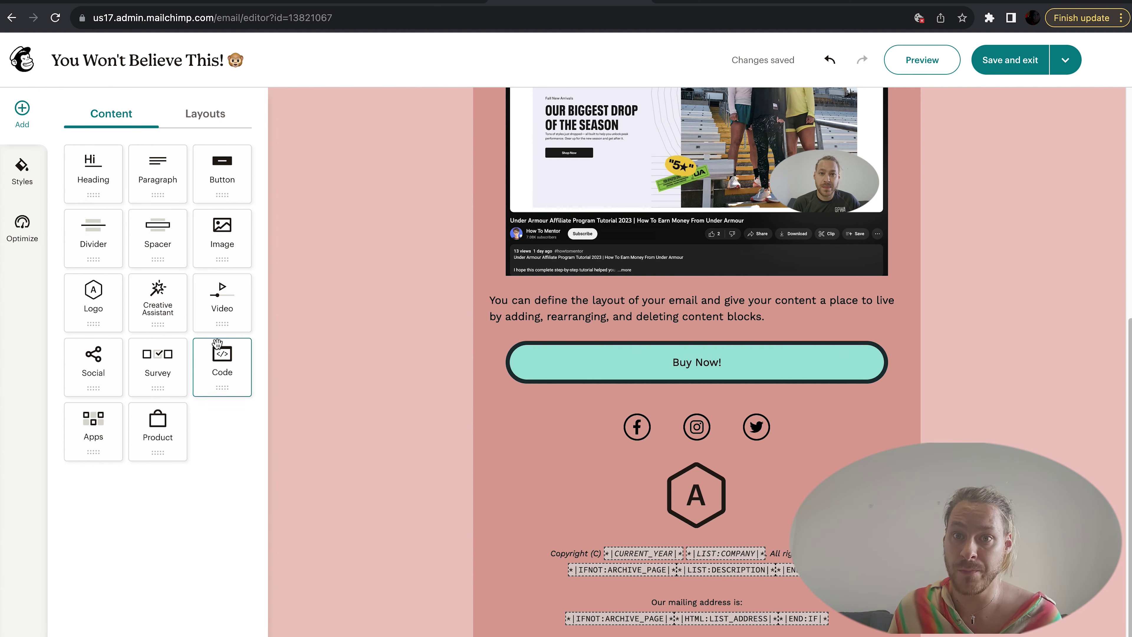
Step: Add a video block above Buy Now! with source youtube.com/onitstudio and placeholder alt text
drag(224, 303, 596, 348)
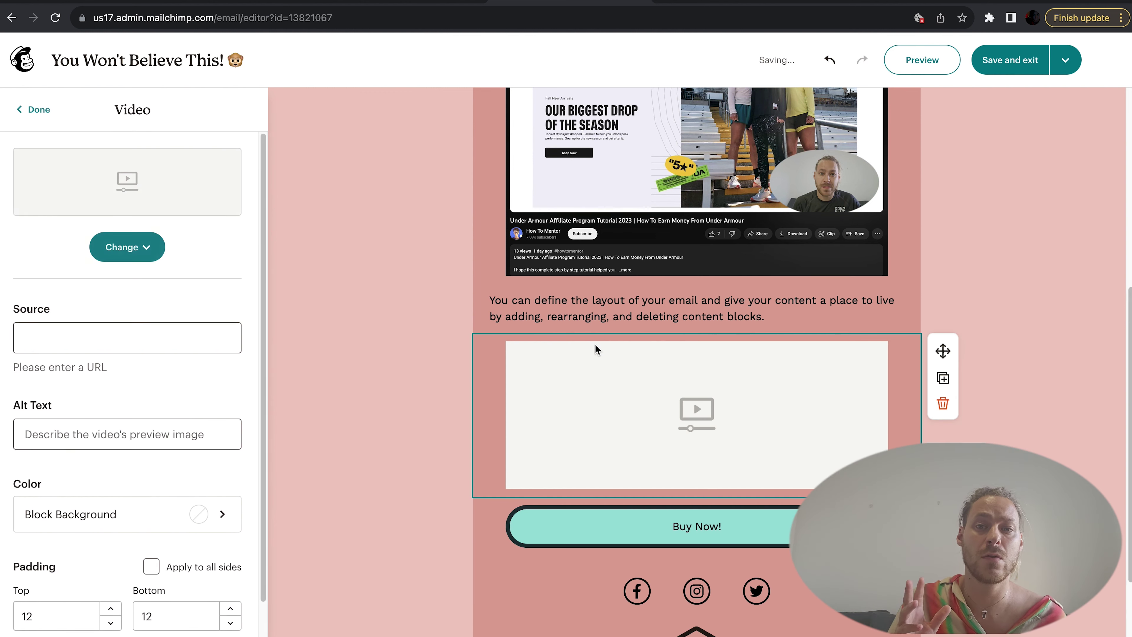
click(174, 331)
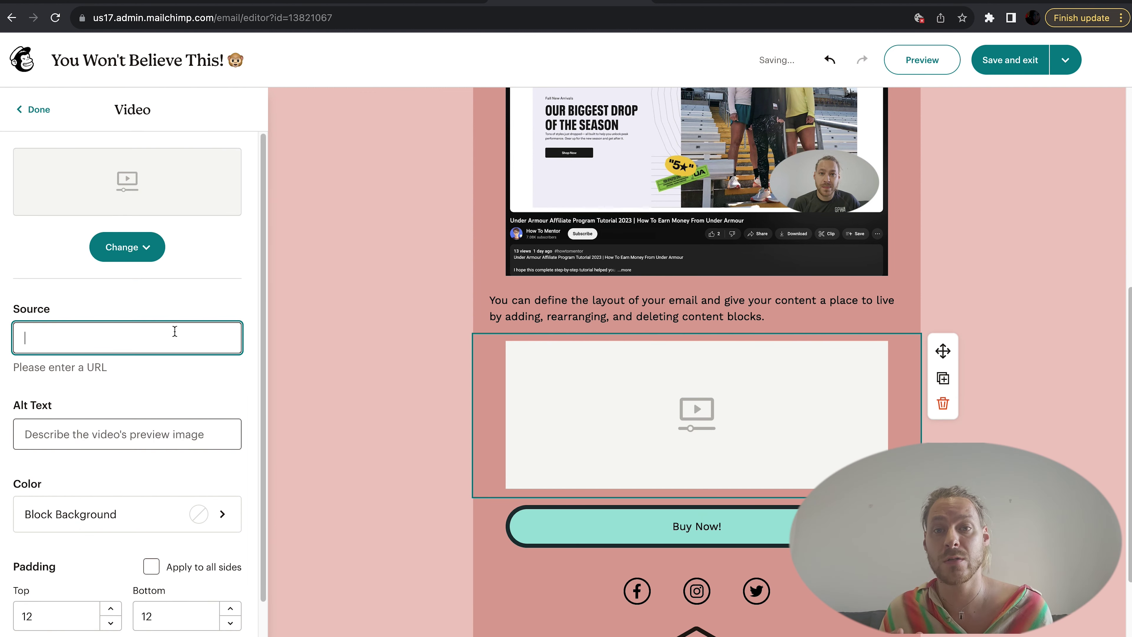
text(youtube.com/)
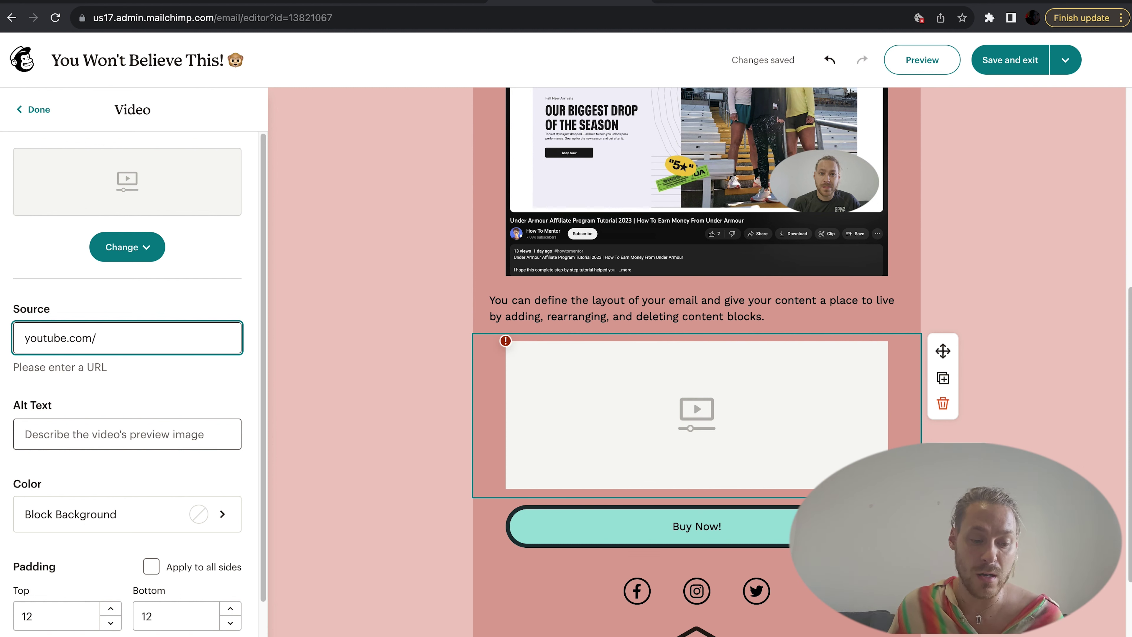
text(onitstudio)
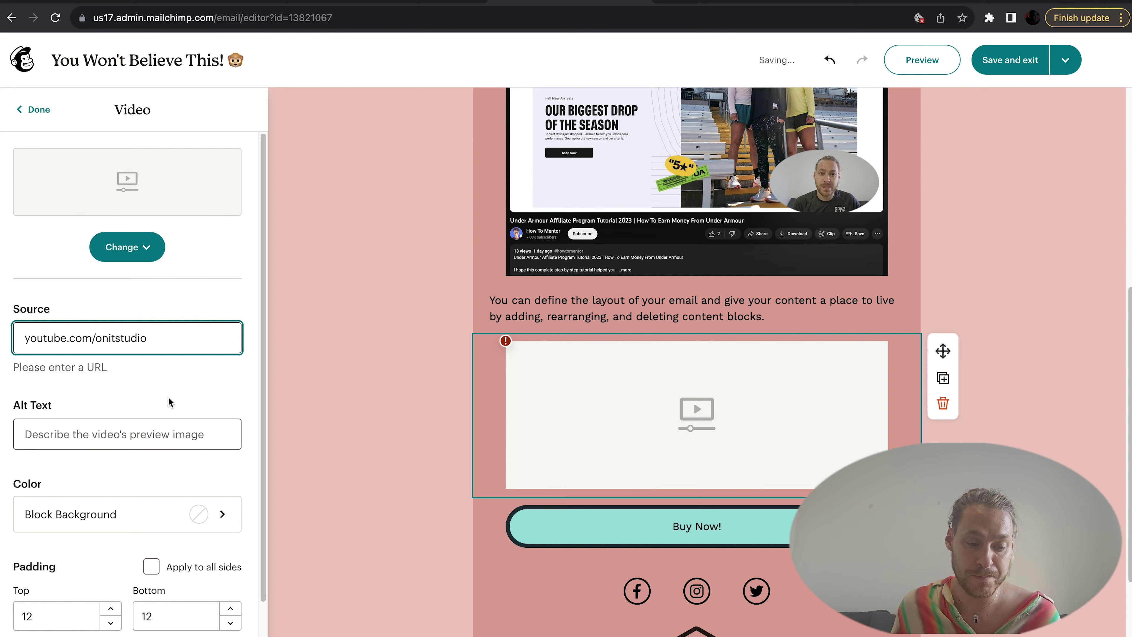
scroll(169, 430, down, 2)
click(144, 339)
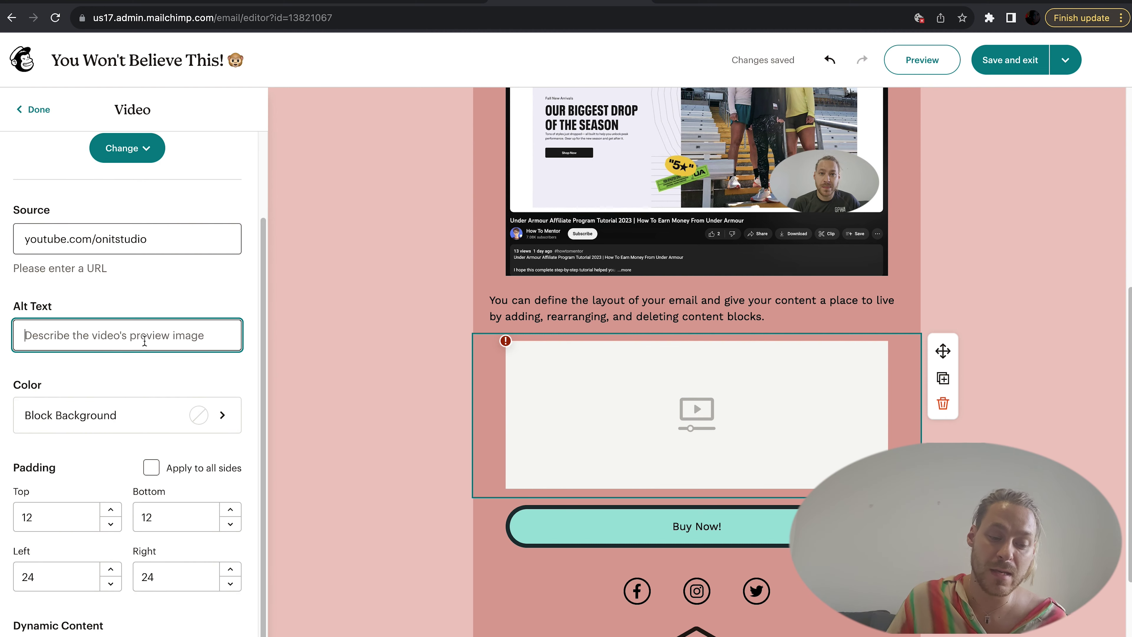
text(bjkxfhiuds)
click(194, 384)
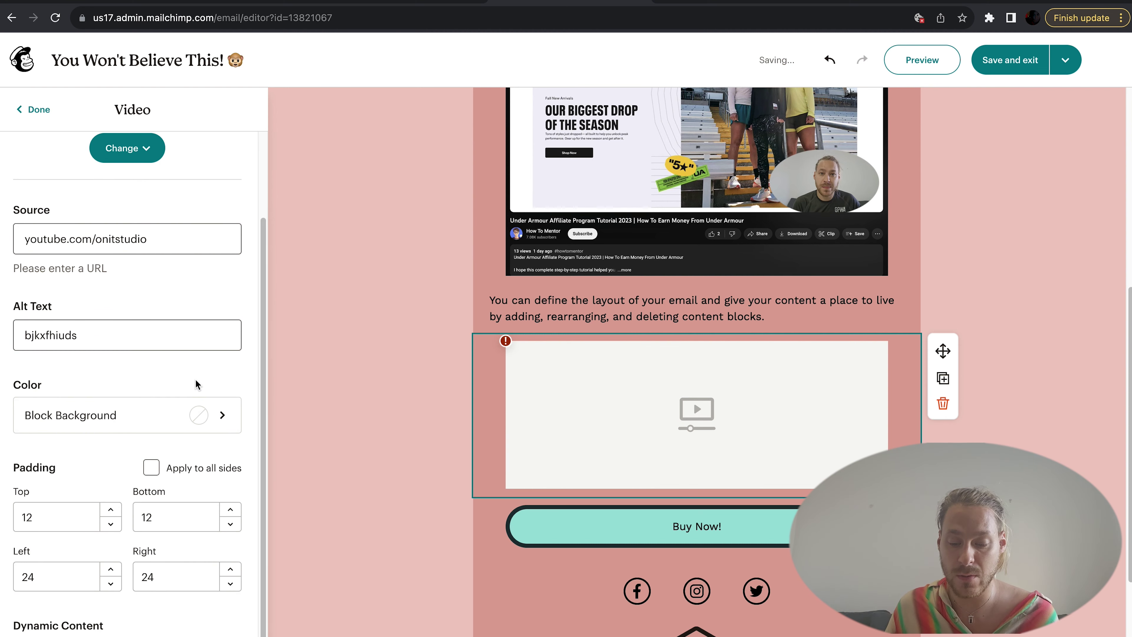
Step: Look over the social icons block settings, then go back to the content blocks list
click(495, 591)
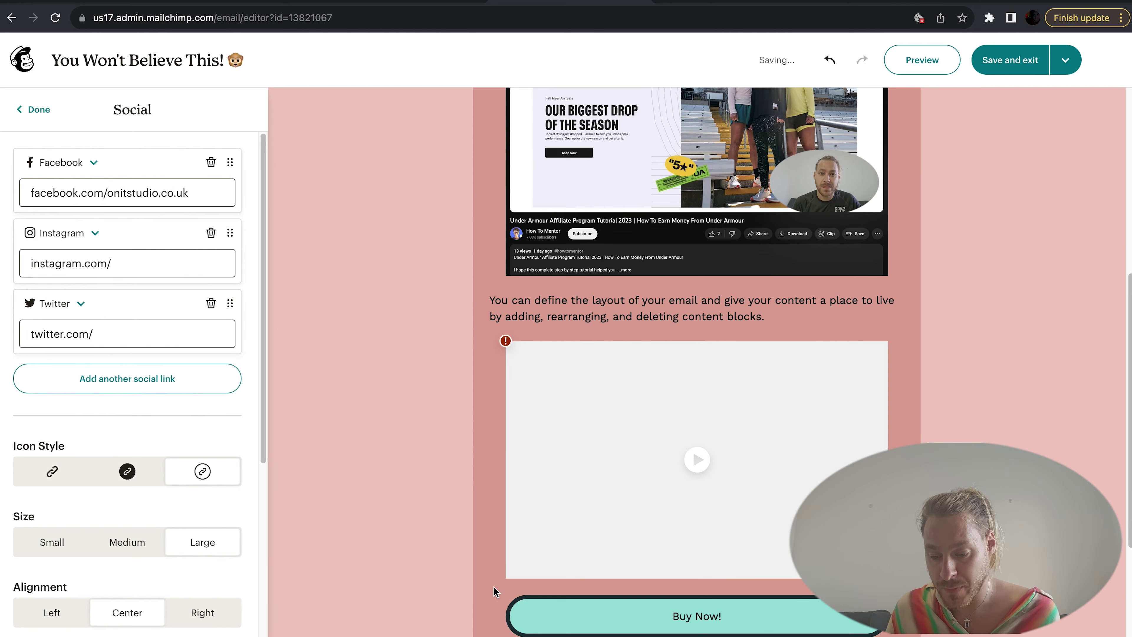
scroll(688, 459, down, 1)
scroll(688, 459, down, 2)
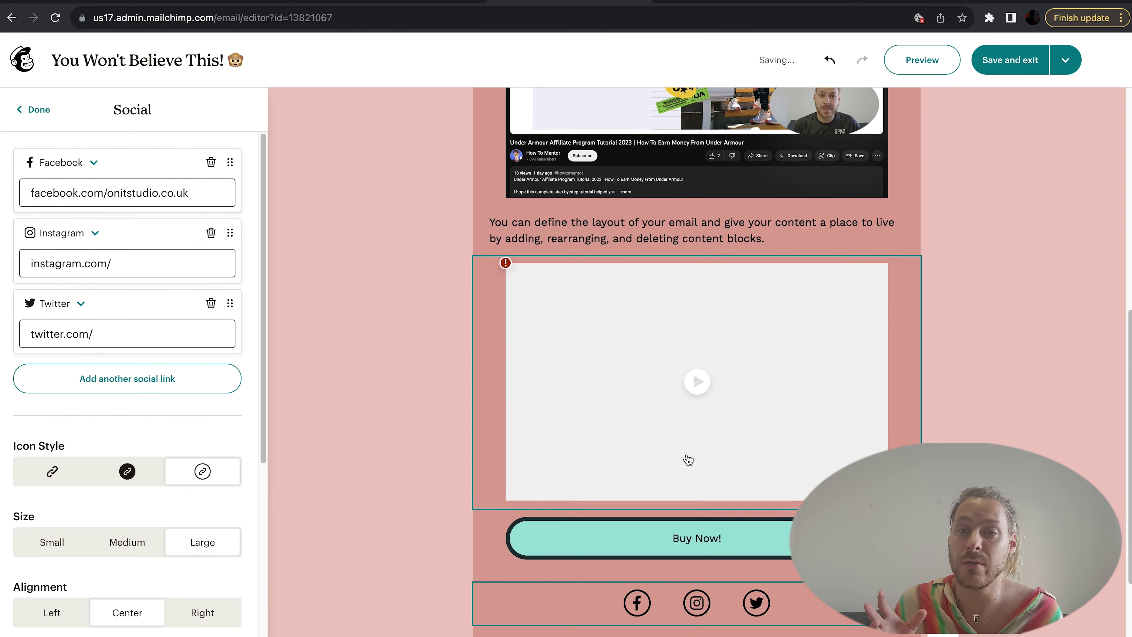
click(44, 115)
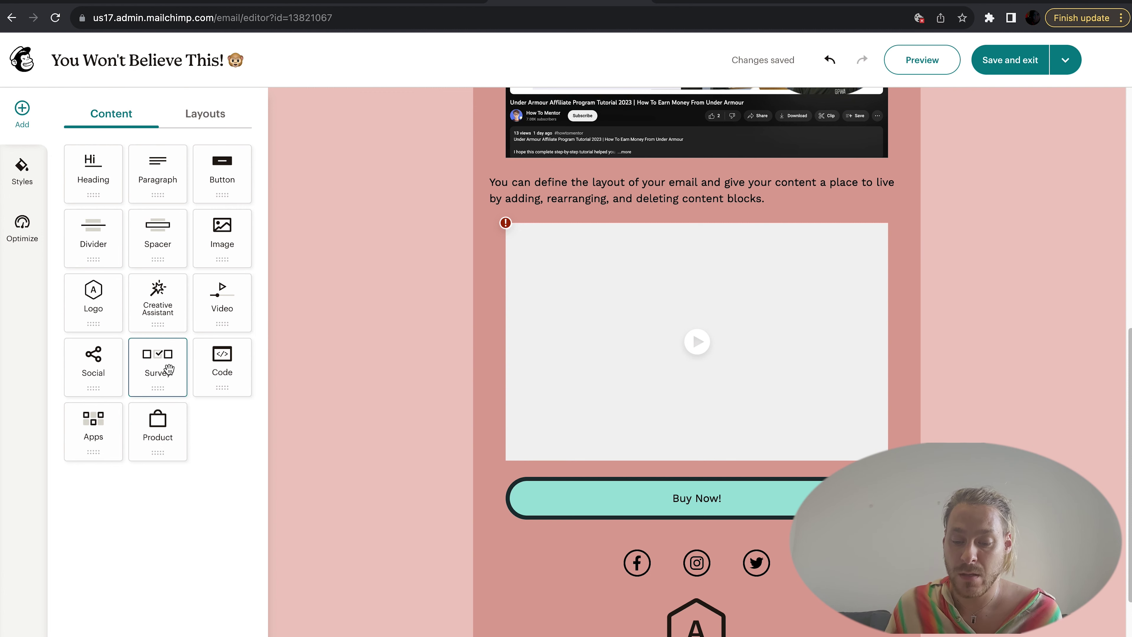
drag(168, 369, 580, 472)
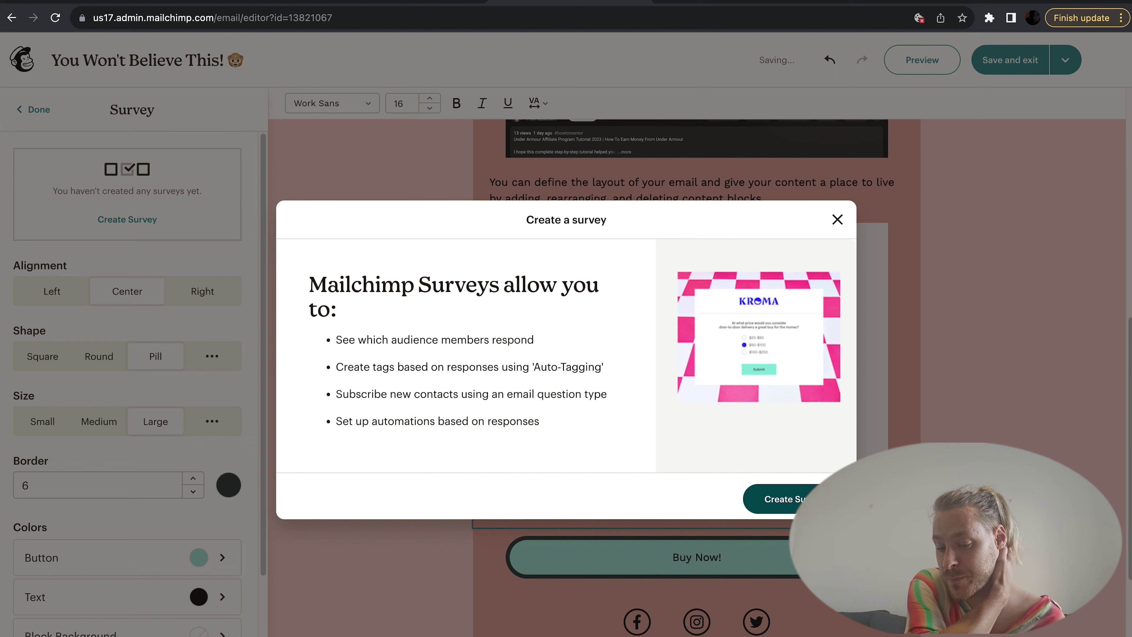
click(809, 496)
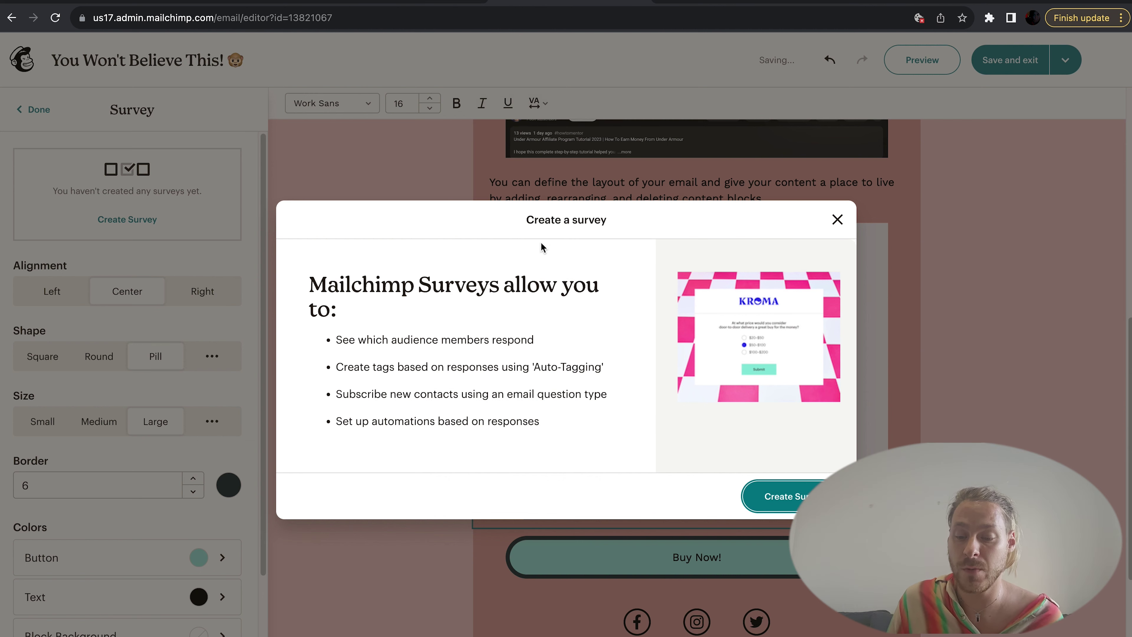
click(837, 220)
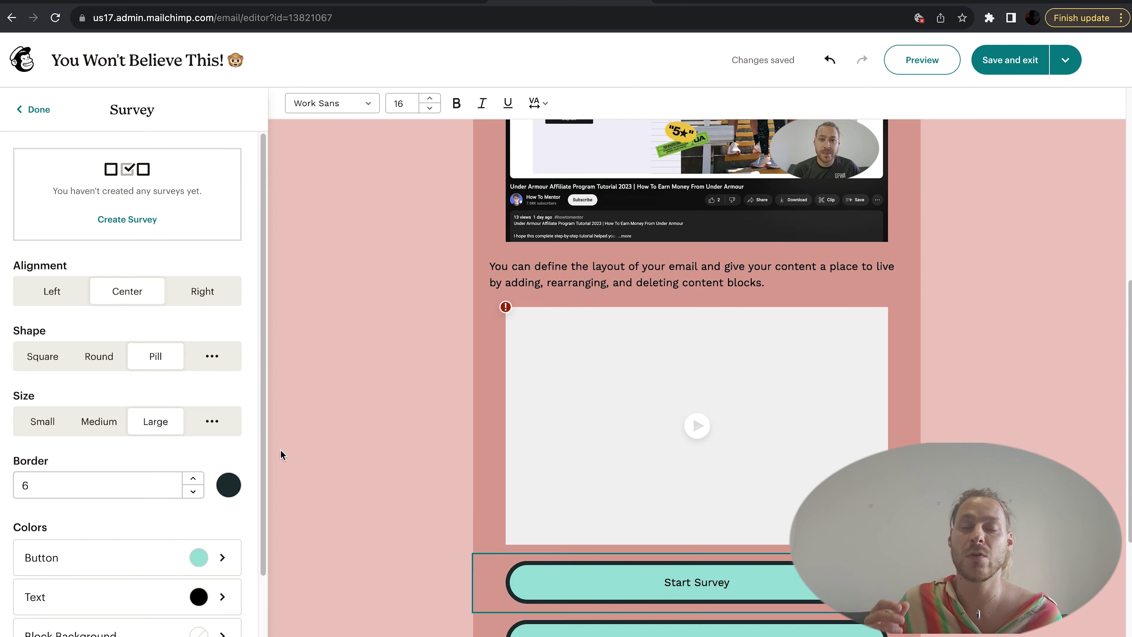
key(Delete)
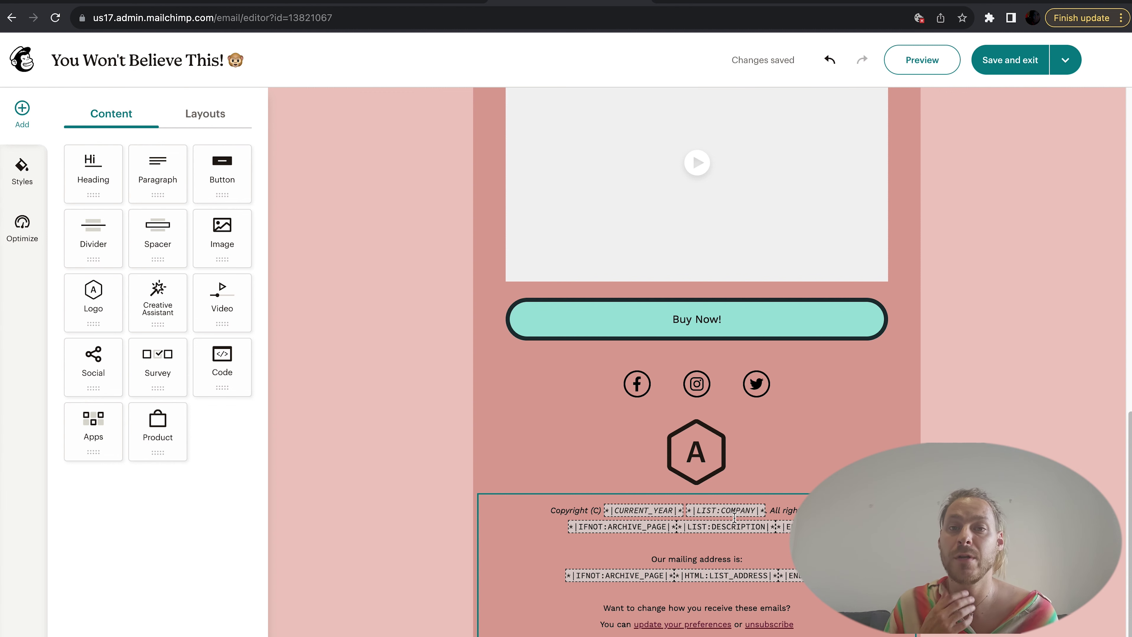
Step: Select the footer text, then save and exit to the Campaign Onit 1 checklist
click(802, 627)
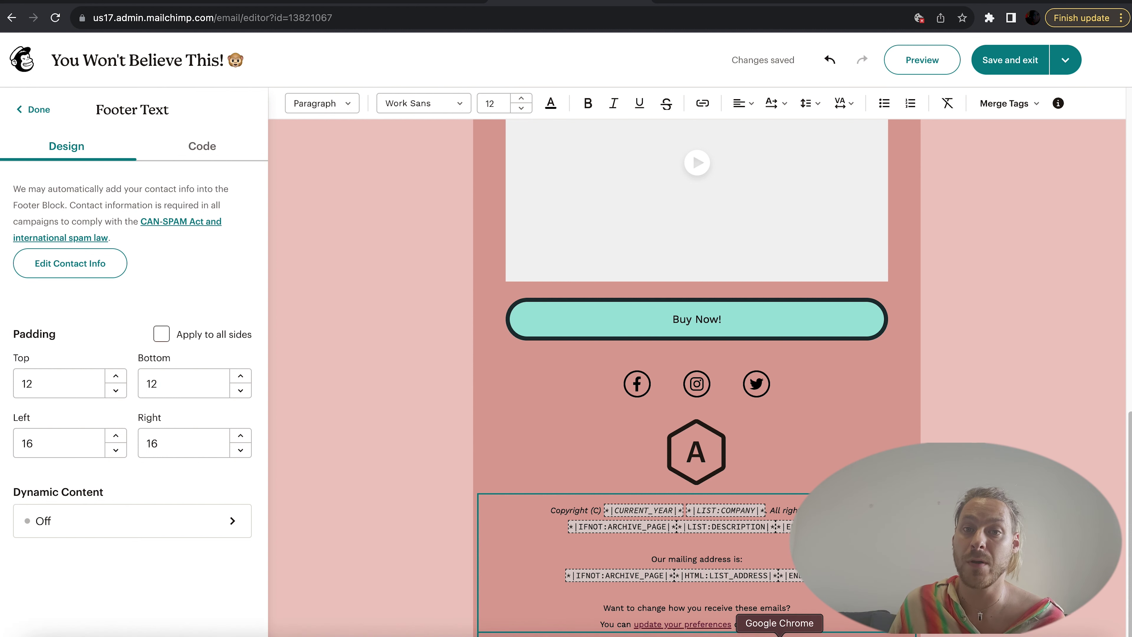
click(1027, 69)
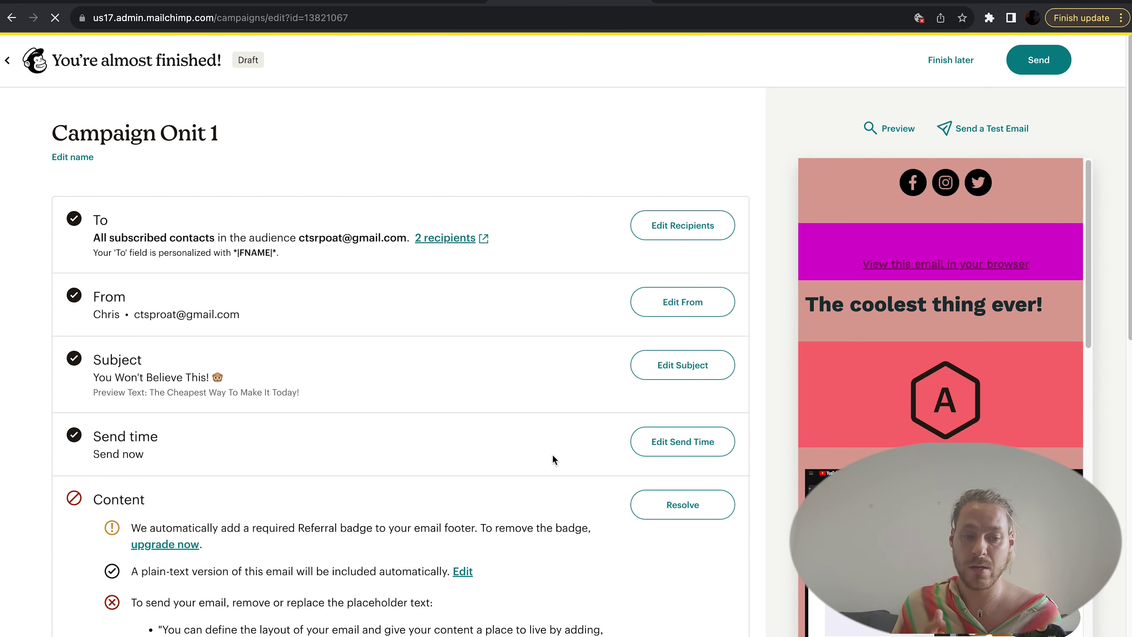
Step: Resolve the Content step's placeholder-text warning to reopen the You Won't Believe This! email
scroll(560, 499, down, 3)
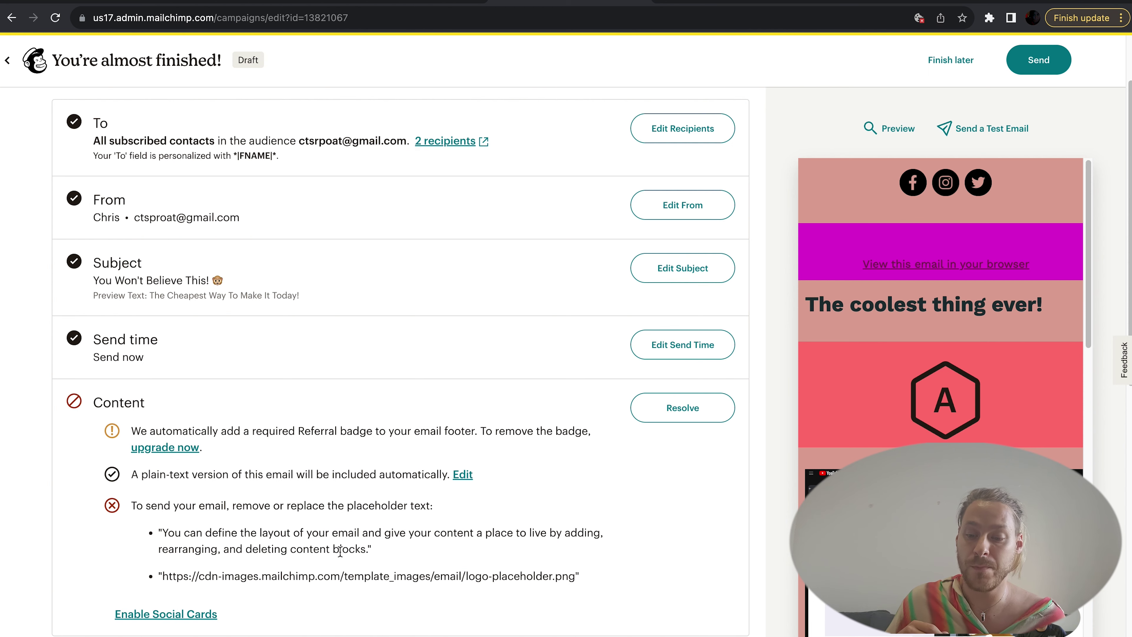
scroll(341, 552, down, 2)
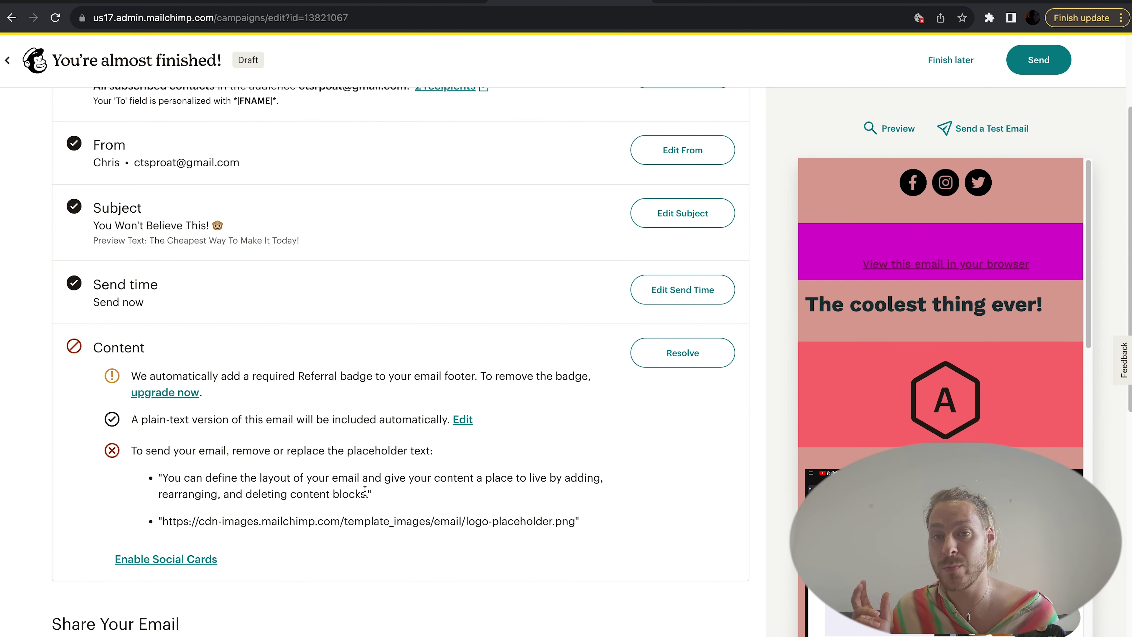
click(682, 354)
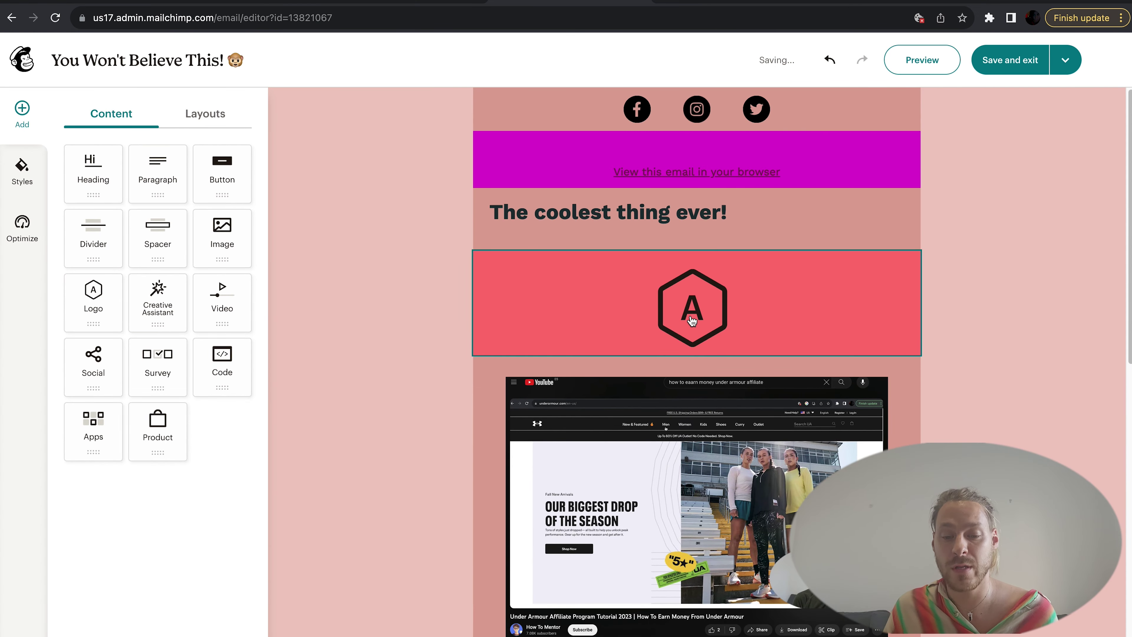
Step: Replace the paragraph text below the video with 'bjnxckj'
scroll(690, 317, down, 5)
click(652, 480)
key(ctrl+a)
text(bjnxckj)
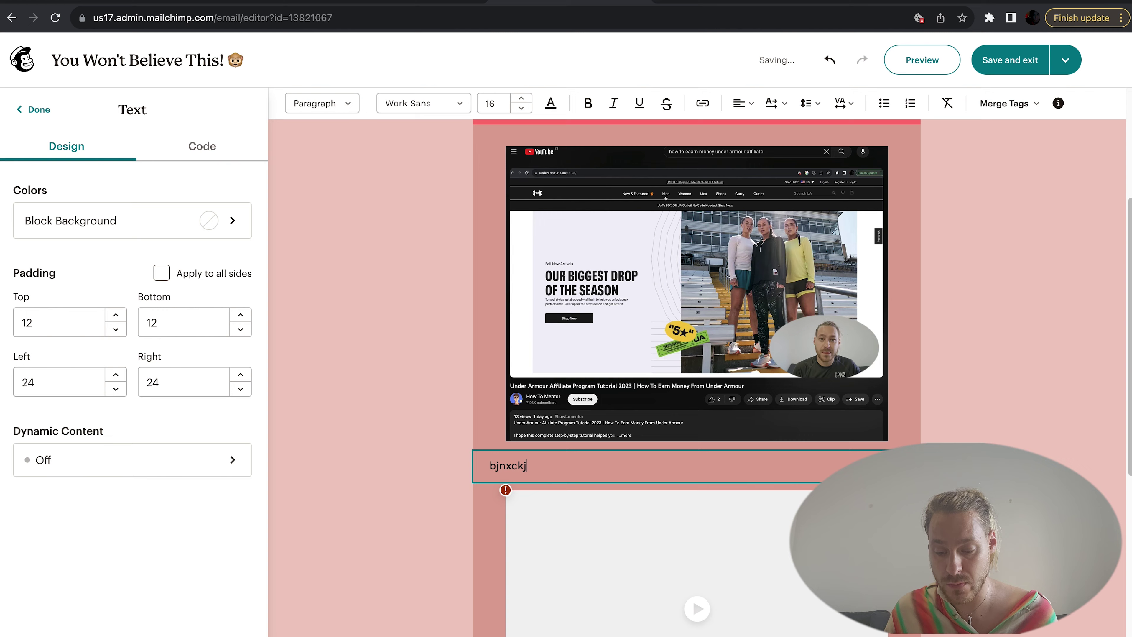
click(953, 382)
Step: Delete the empty video block from the email
scroll(953, 382, down, 5)
click(923, 303)
click(942, 324)
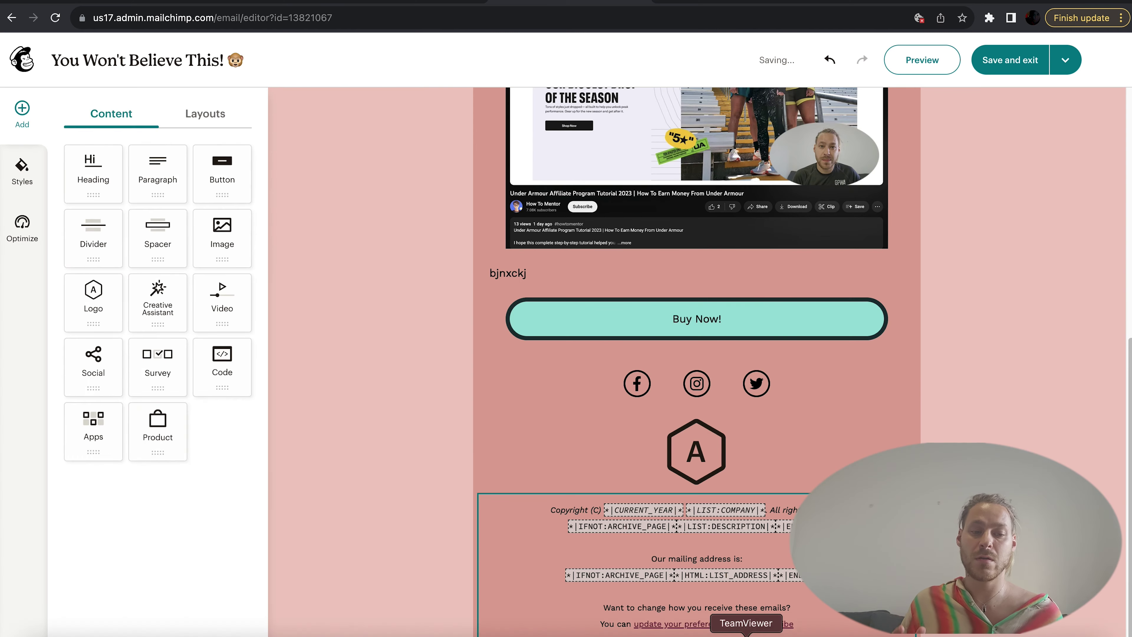
Step: Replace the hexagon placeholder logo with FoodAndDrink2021Logo.png
scroll(696, 312, up, 10)
click(696, 303)
click(127, 241)
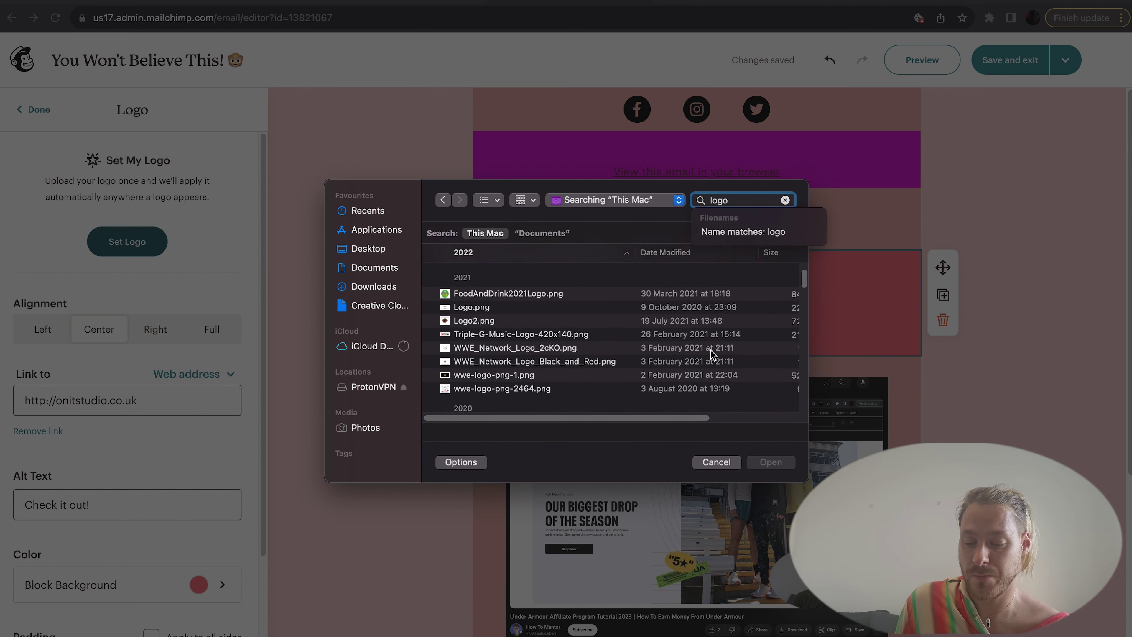
double_click(552, 321)
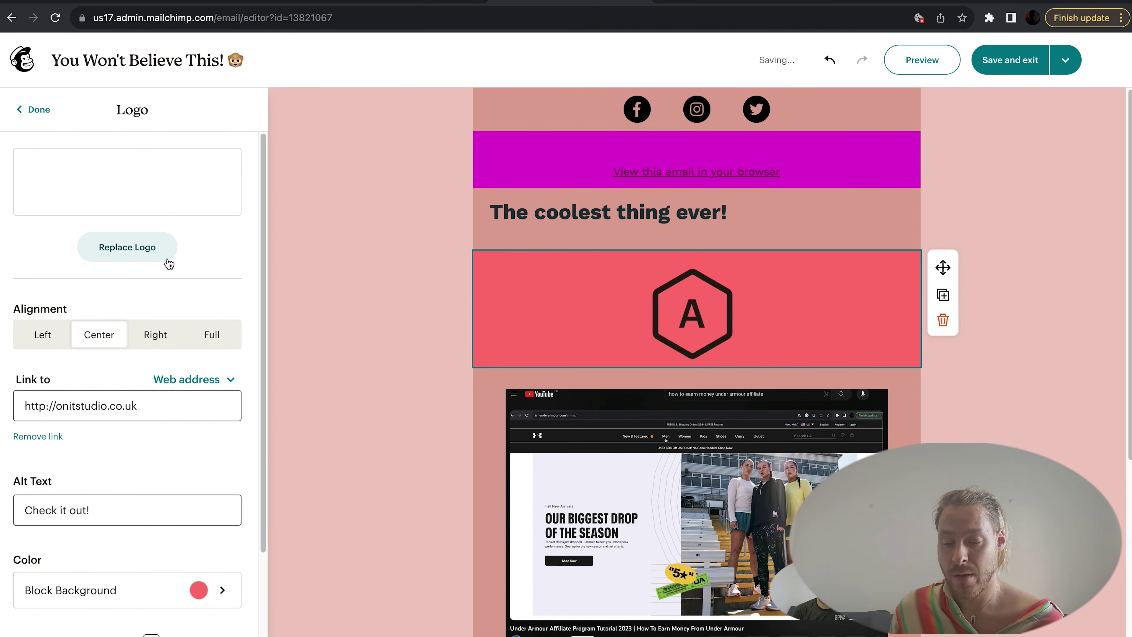
Step: Review the updated email and save it, returning to the ready-to-send campaign
scroll(326, 381, down, 2)
scroll(326, 382, down, 6)
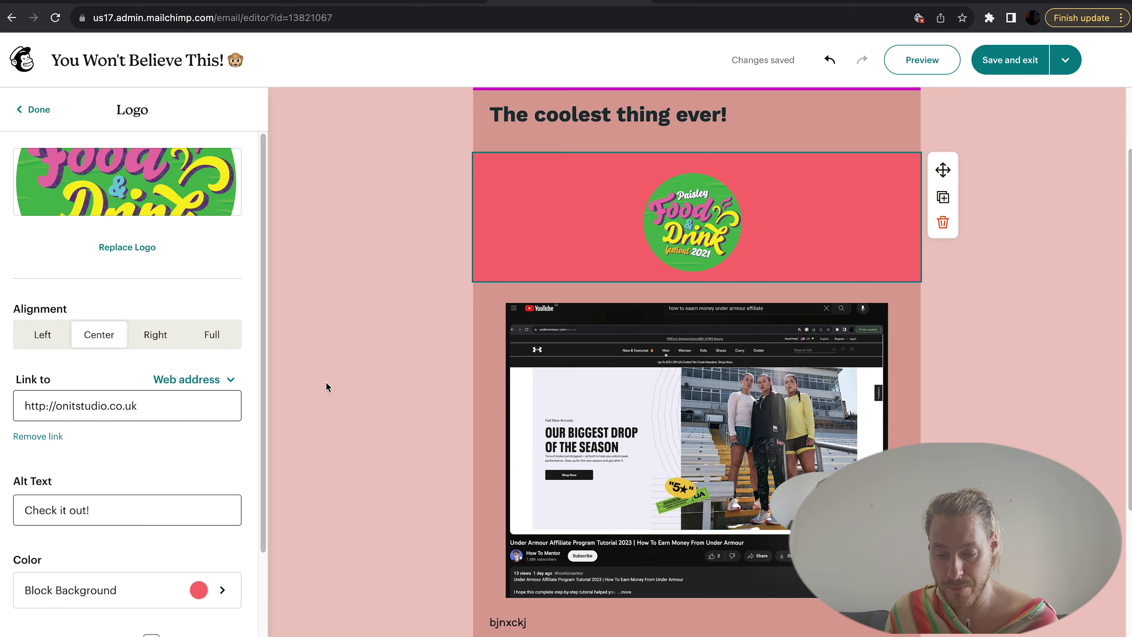
scroll(325, 381, down, 2)
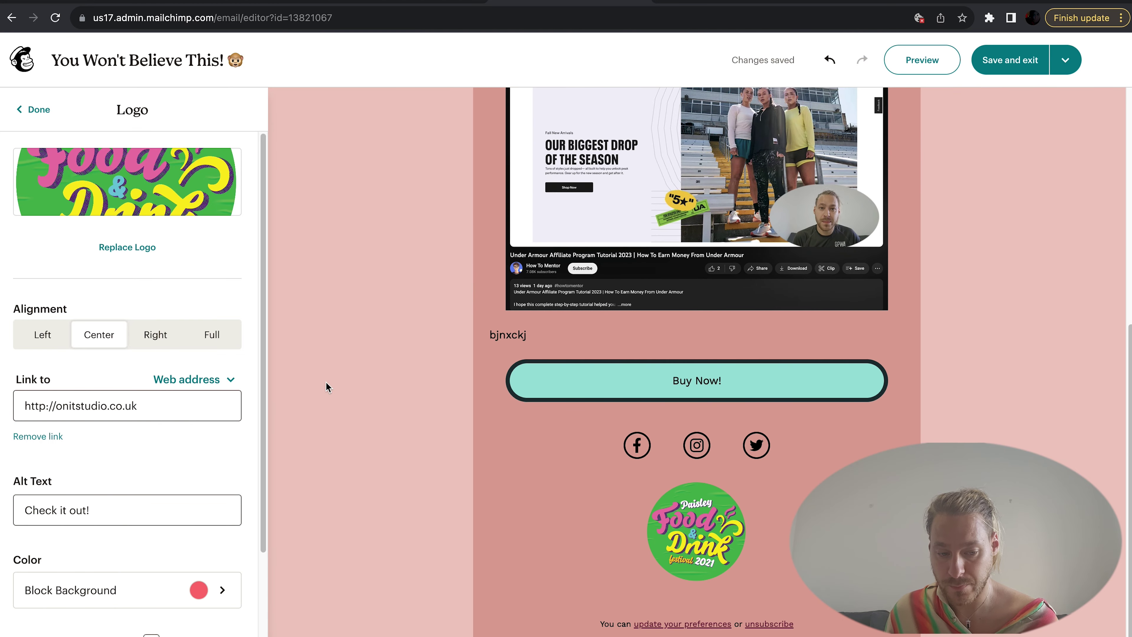
scroll(606, 575, up, 9)
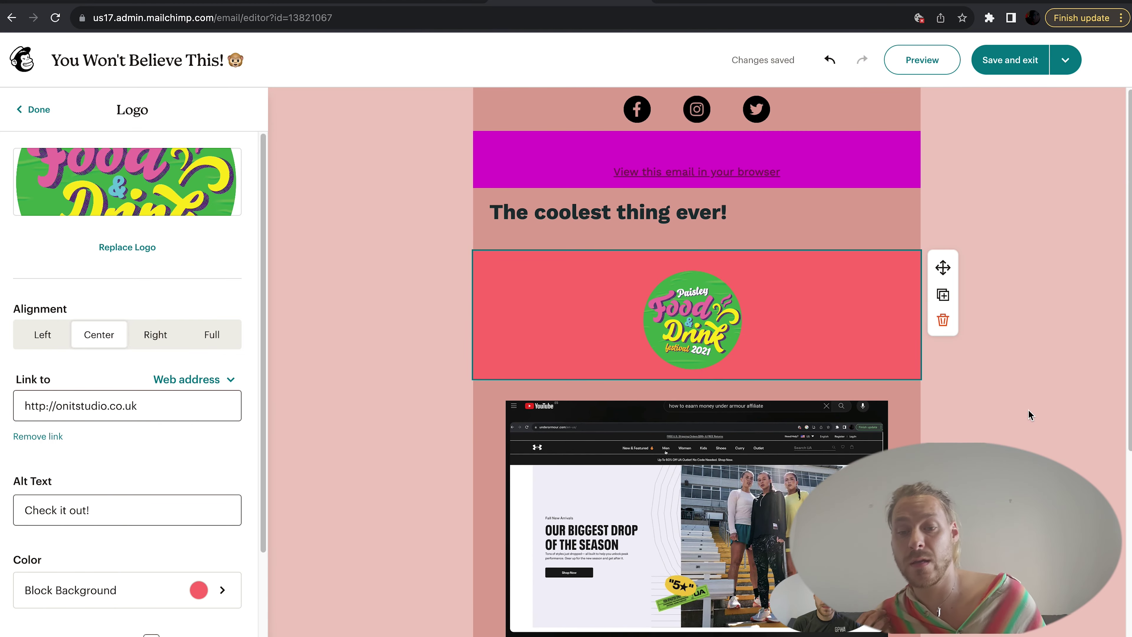
scroll(1026, 171, down, 5)
scroll(1026, 174, down, 3)
scroll(1026, 174, up, 8)
click(1020, 61)
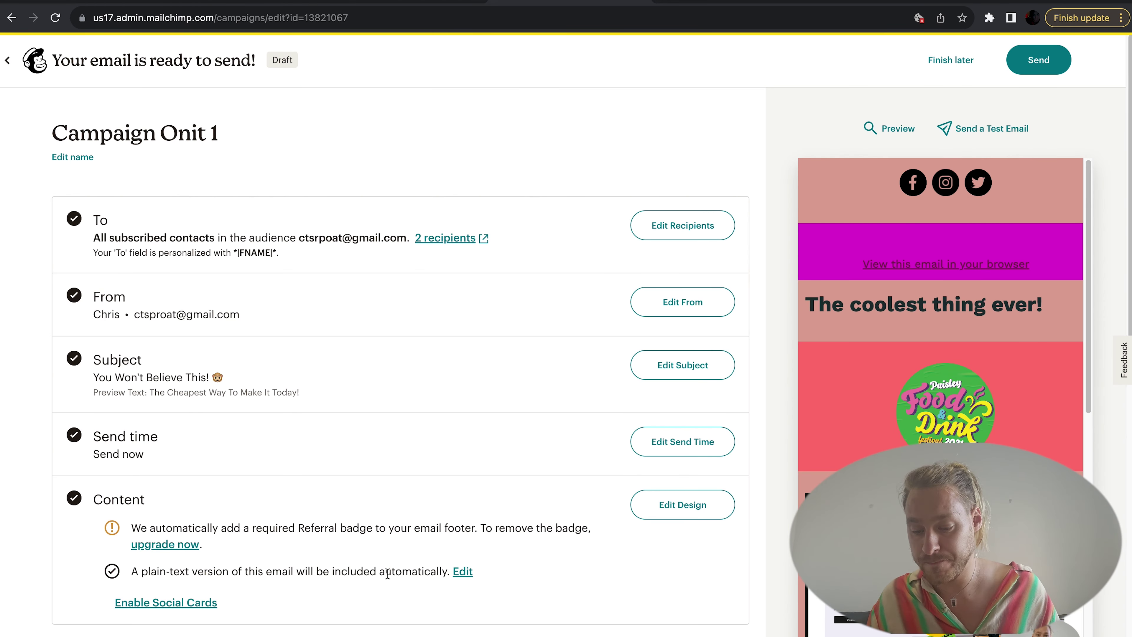
Step: Send Campaign Onit 1 now to the 2 subscribers and open its email report
click(1034, 66)
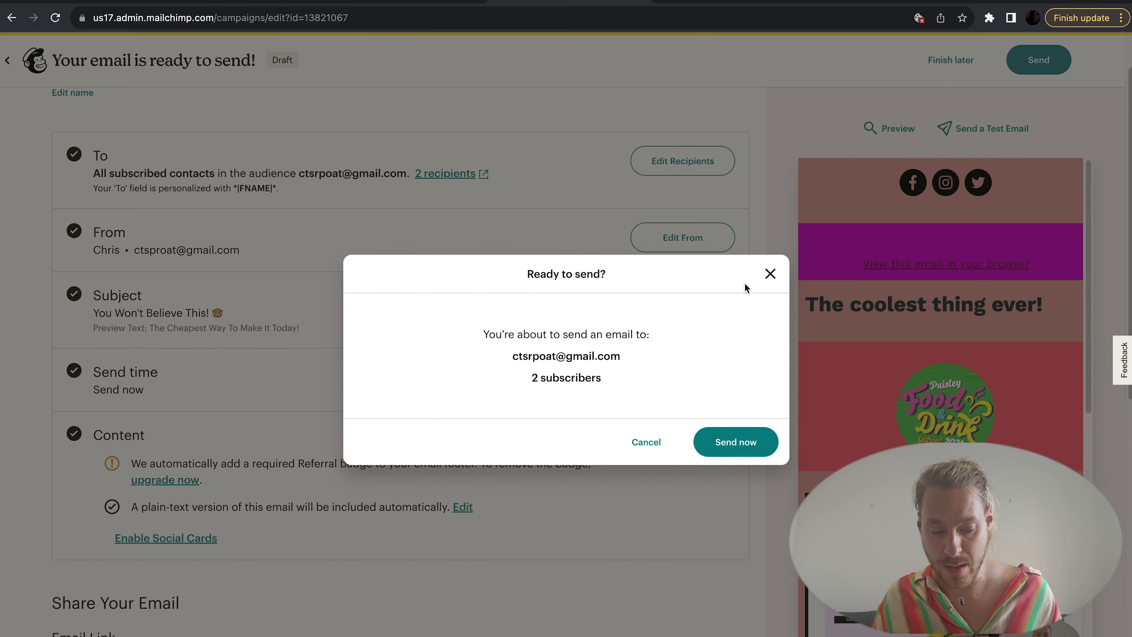
click(709, 437)
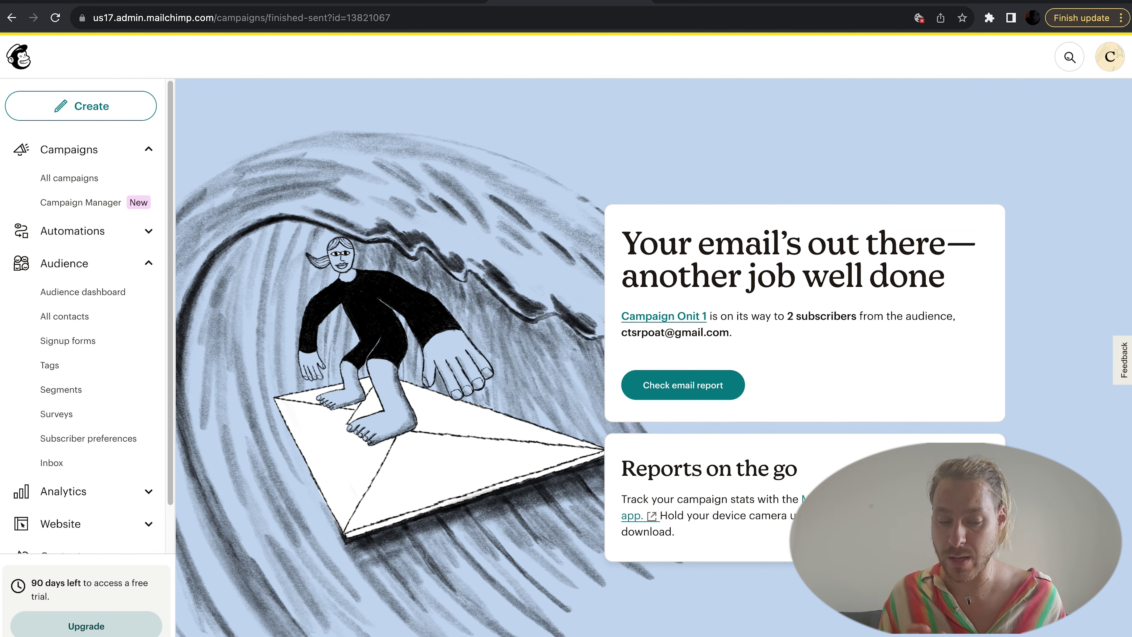
click(708, 395)
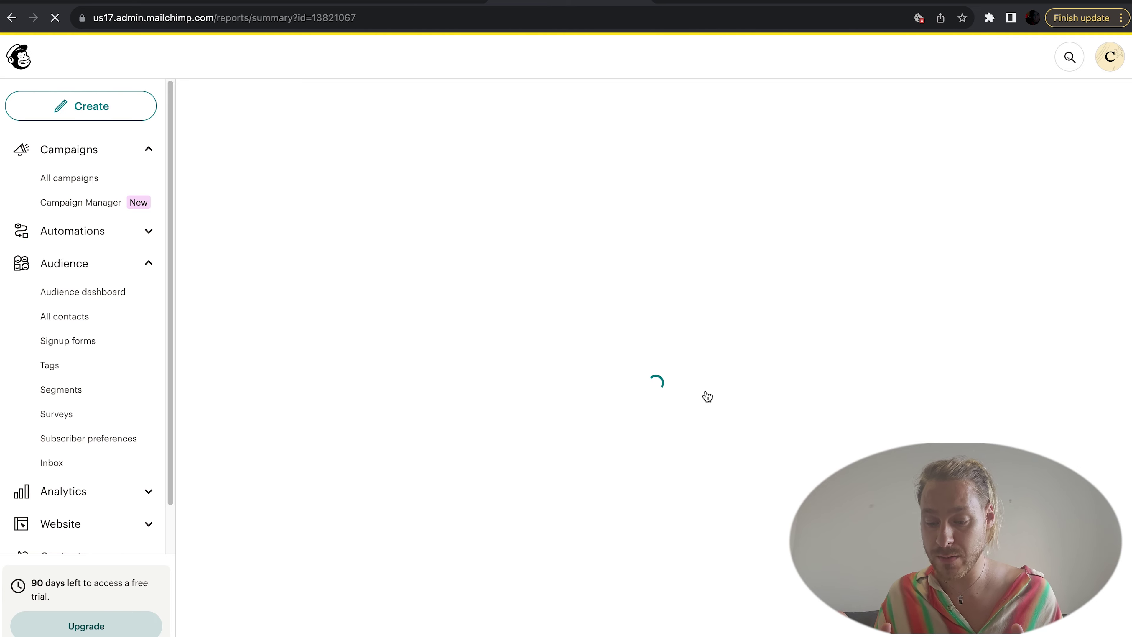
Step: Review Campaign Onit 1's report showing zero opens and clicks, then go to All campaigns
scroll(707, 396, down, 3)
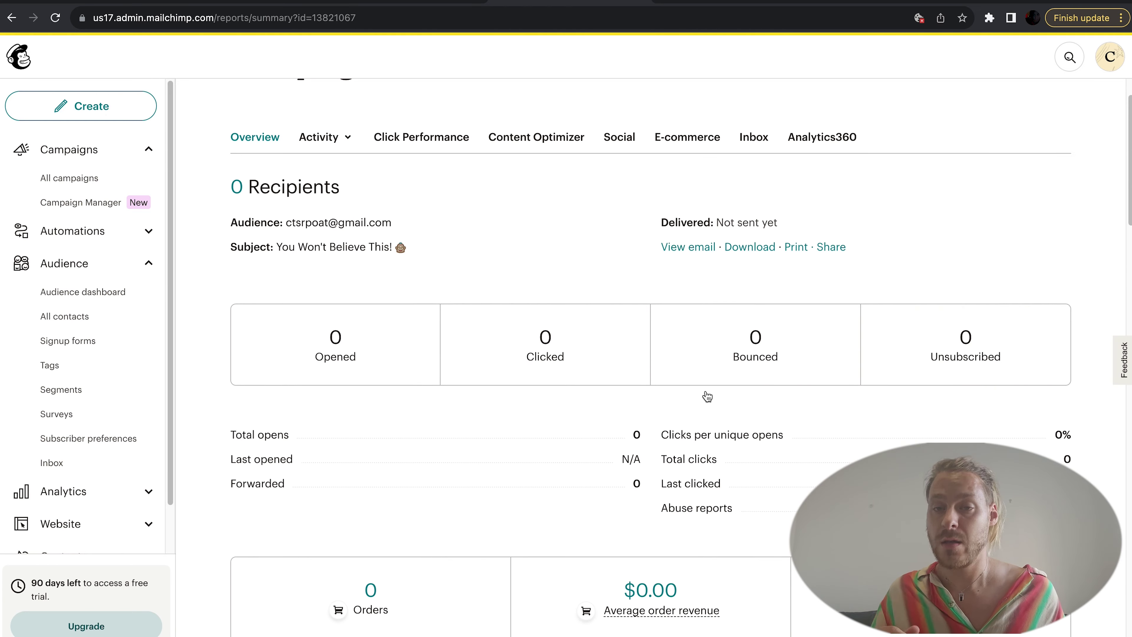
scroll(707, 396, down, 5)
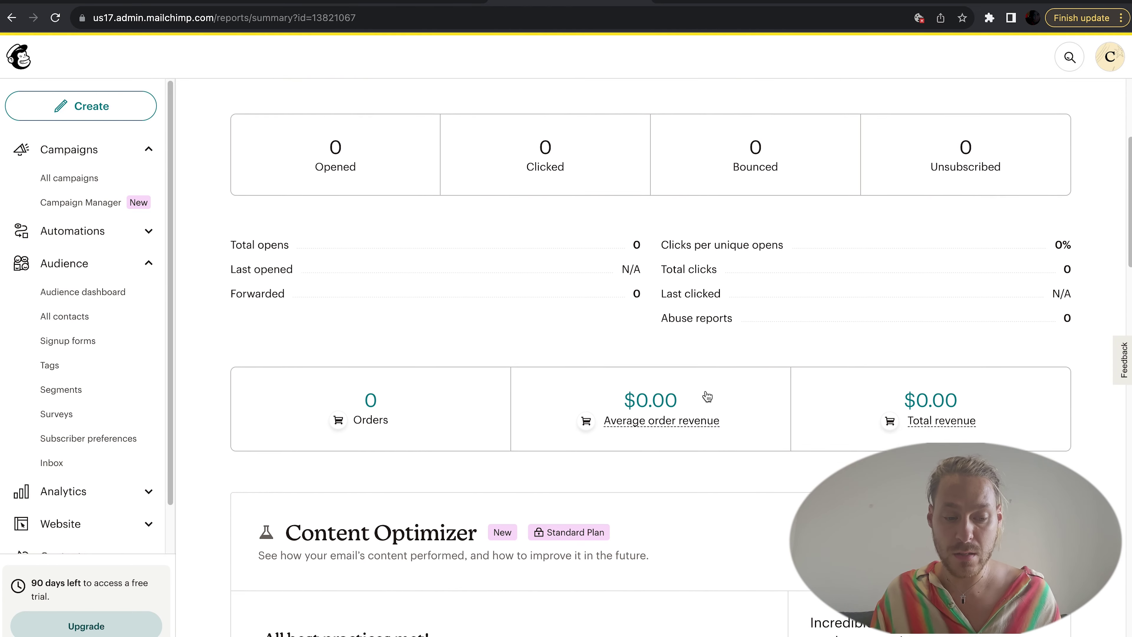
scroll(707, 396, down, 5)
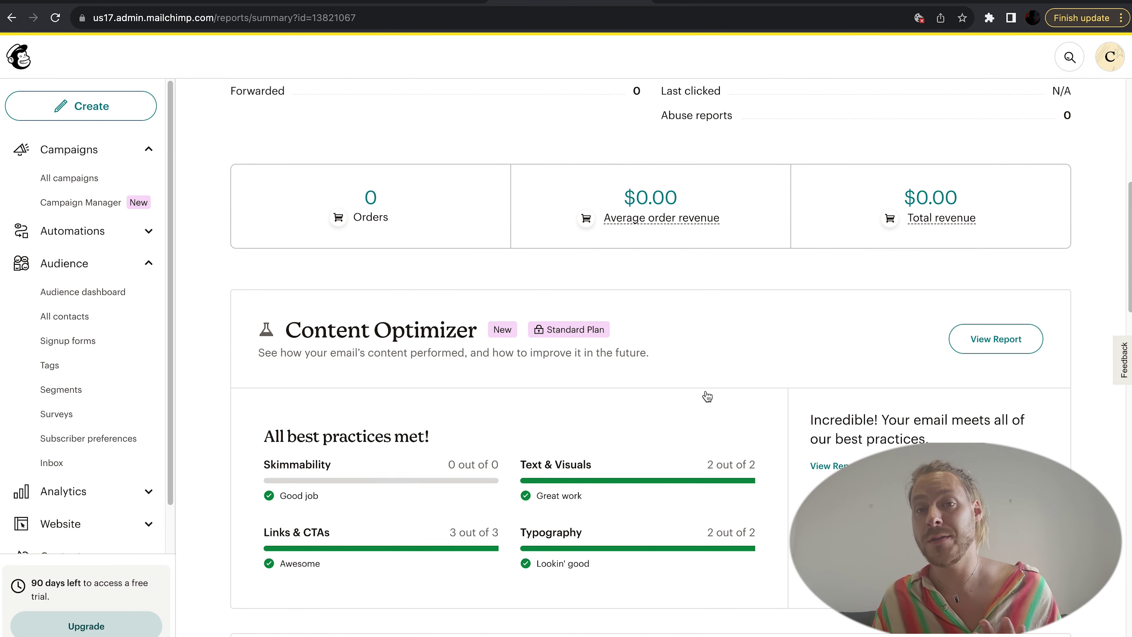
scroll(707, 396, down, 4)
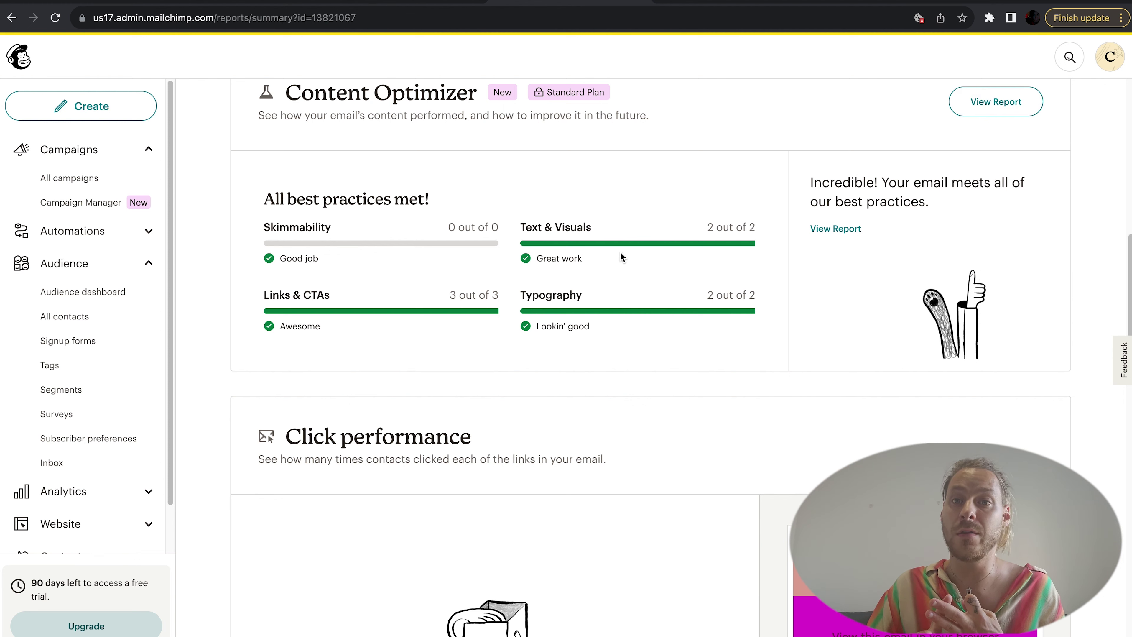
scroll(558, 290, down, 7)
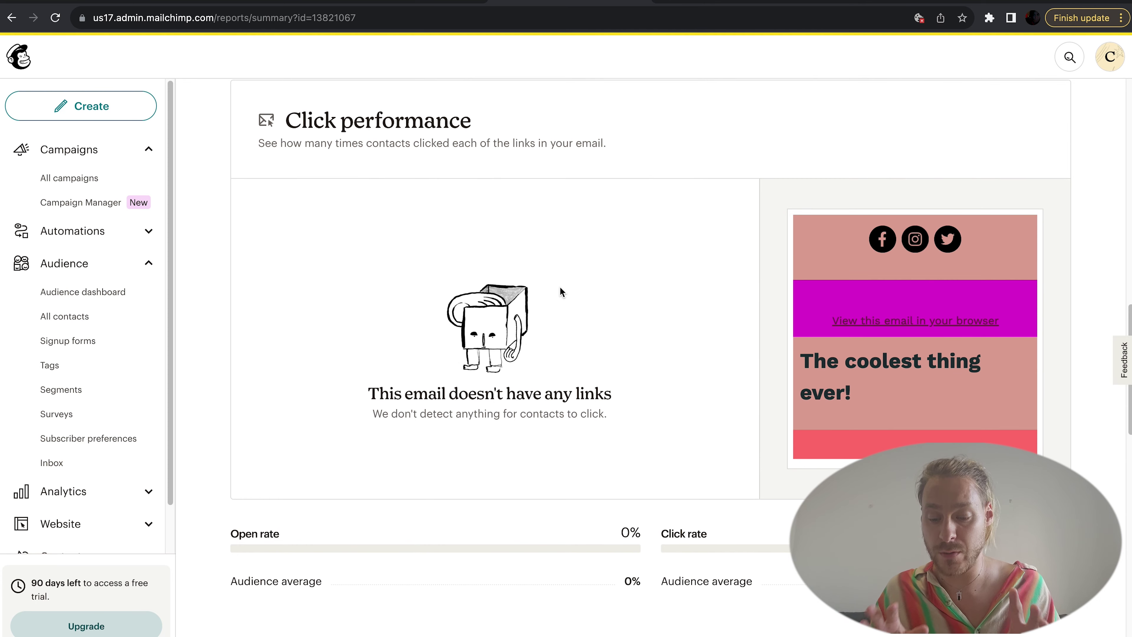
scroll(560, 288, down, 2)
scroll(560, 288, down, 19)
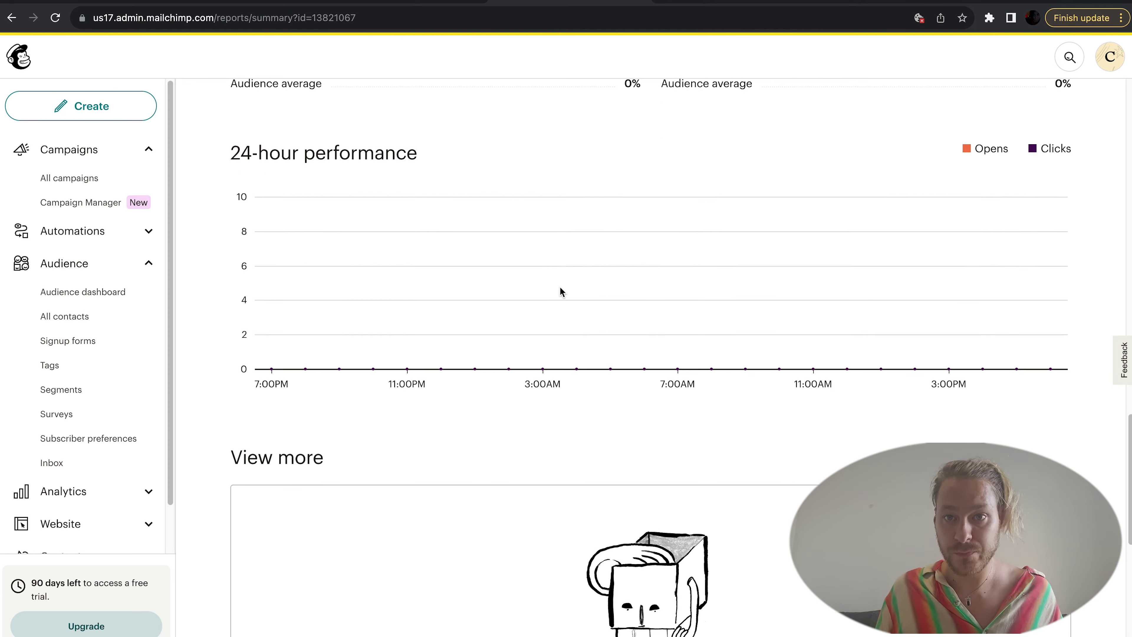
scroll(559, 290, down, 5)
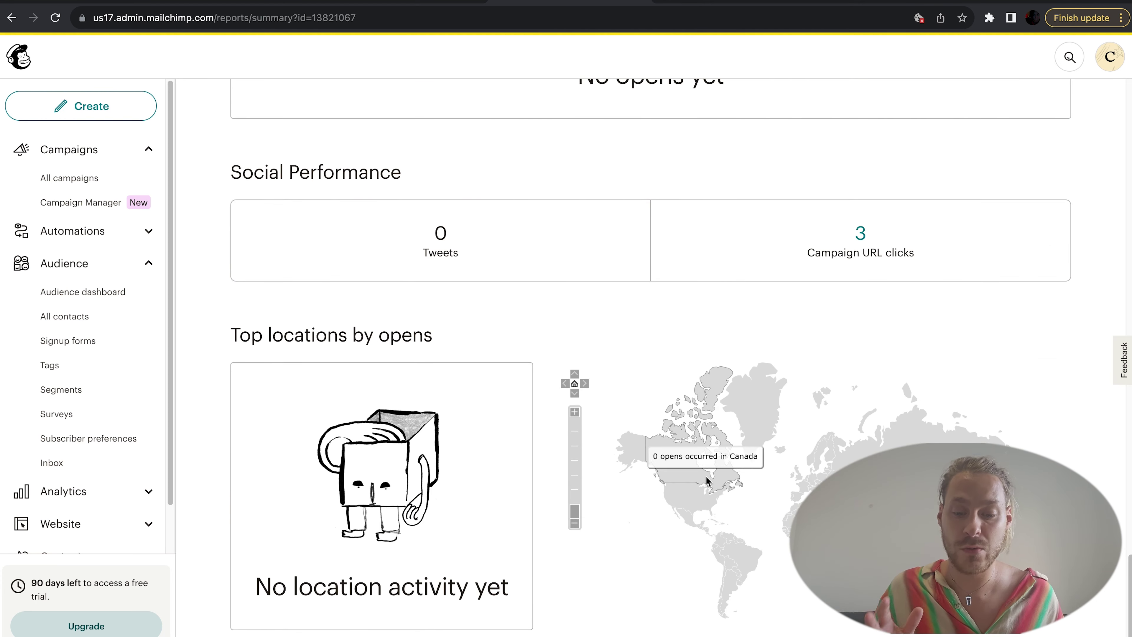
scroll(990, 397, up, 20)
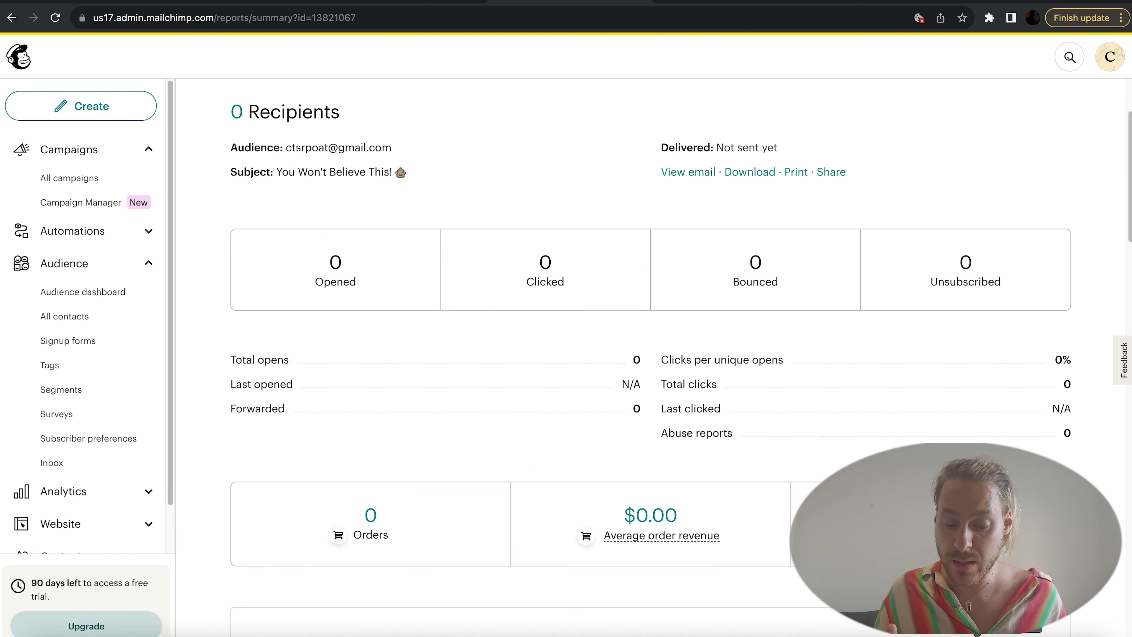
scroll(784, 396, up, 3)
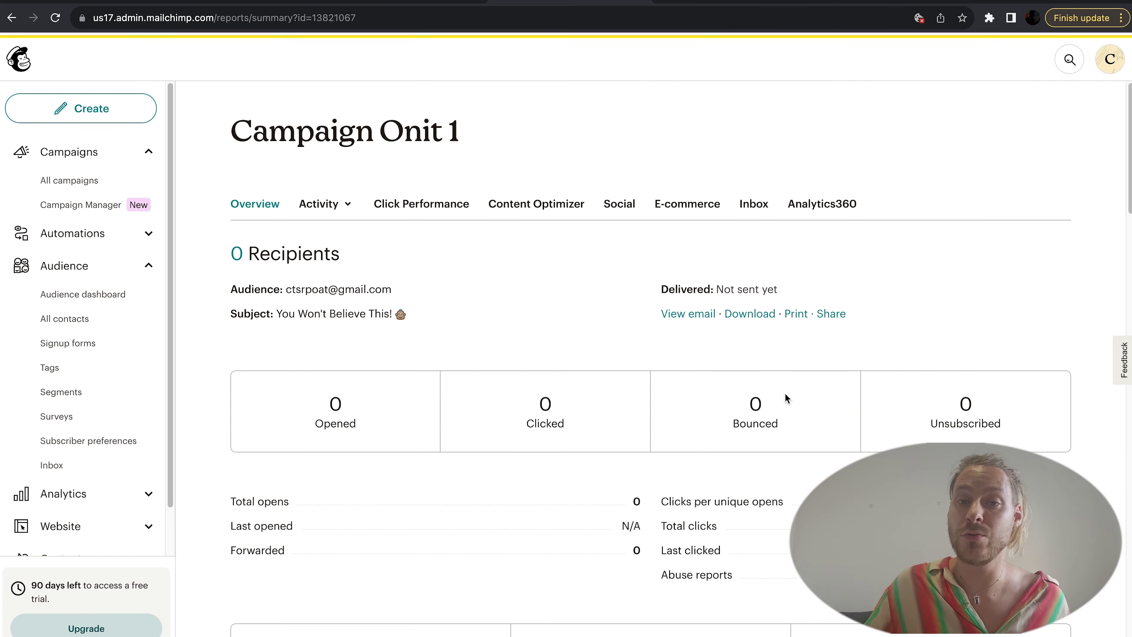
click(109, 178)
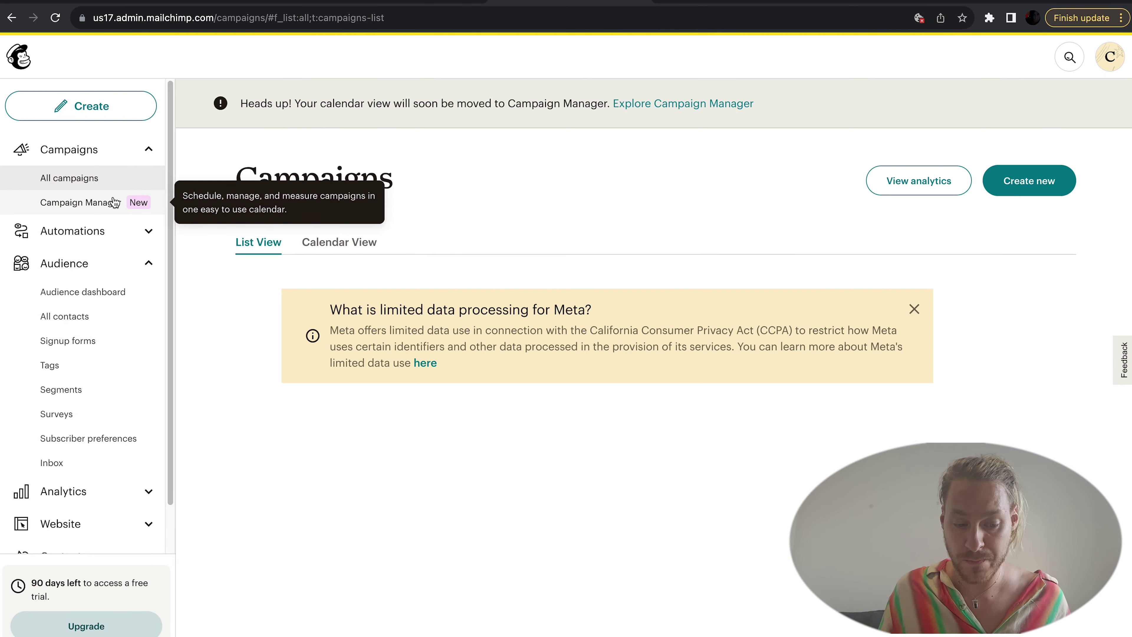
Step: Check that Campaign Onit 1 appears as sending in the campaigns list
scroll(398, 330, down, 3)
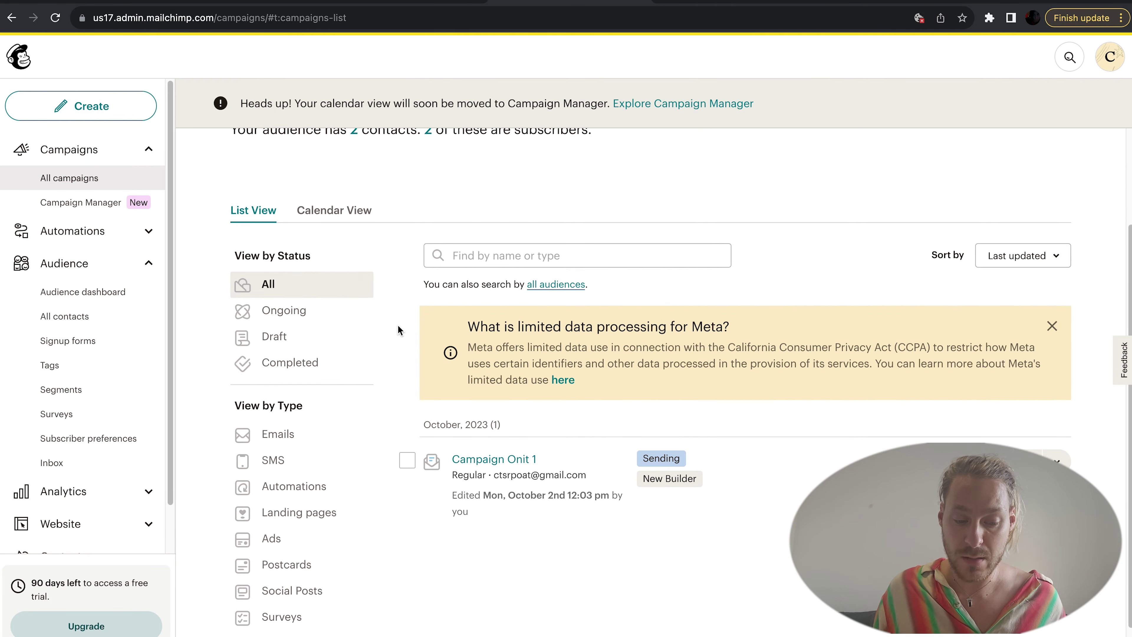
scroll(398, 330, down, 2)
scroll(397, 330, up, 5)
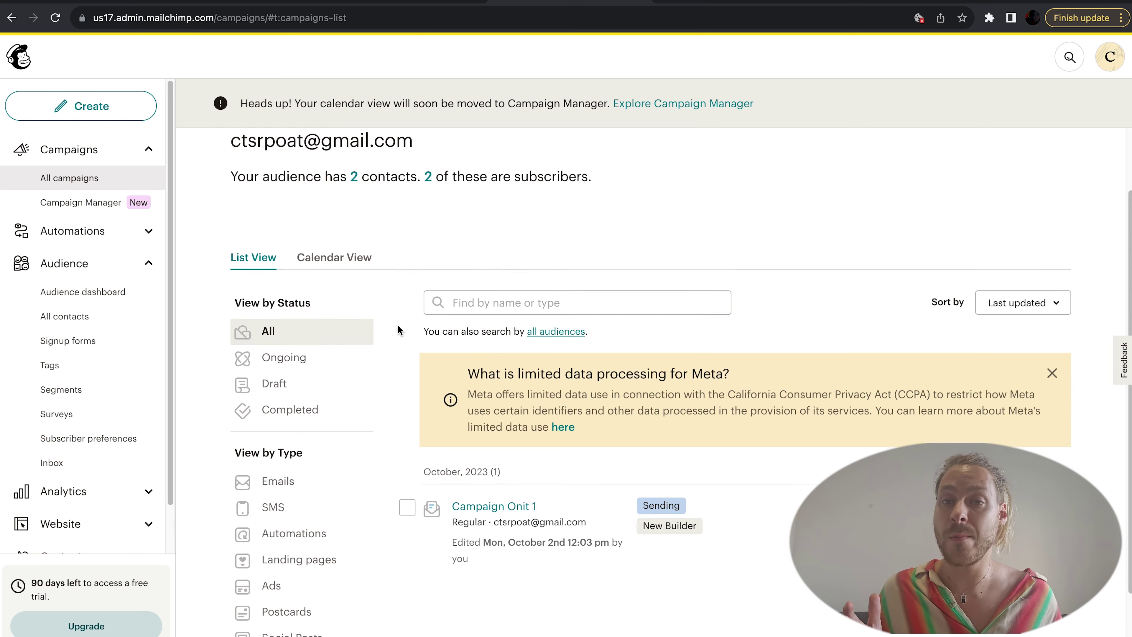
Step: Open the Campaign Manager page and browse its Upgrade to Standard offer
click(102, 209)
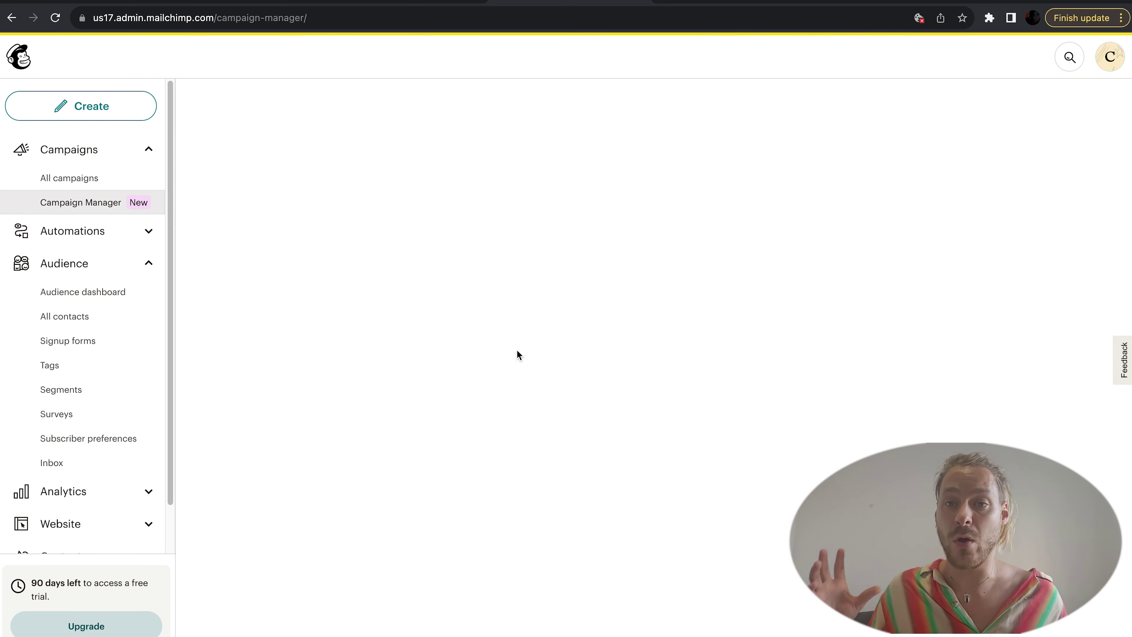
scroll(578, 362, down, 1)
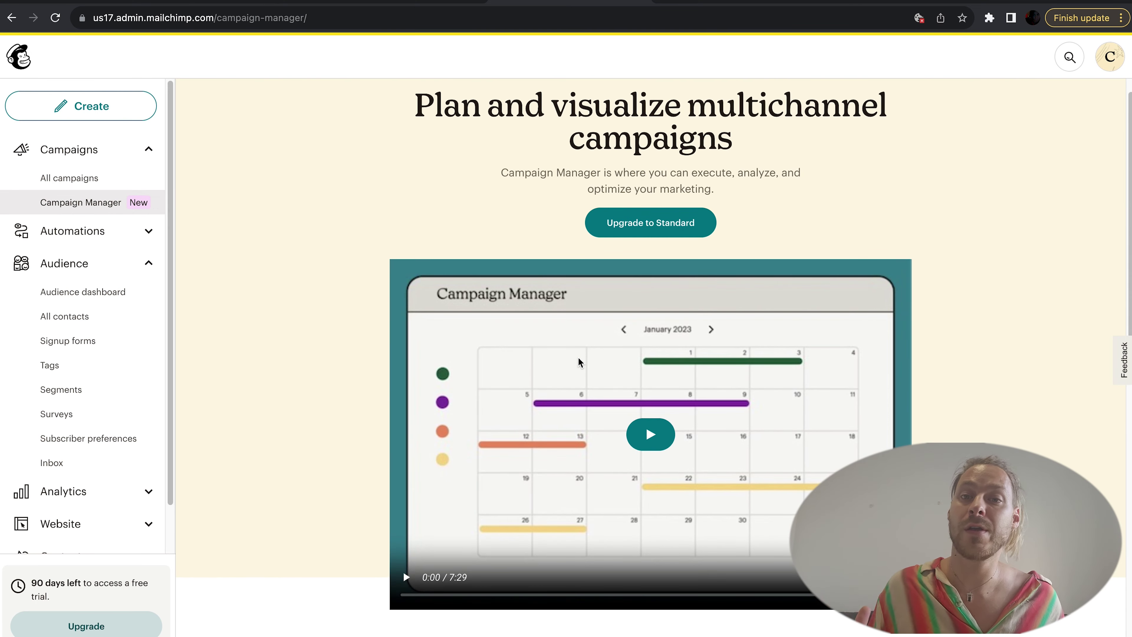
scroll(578, 362, down, 7)
scroll(579, 362, down, 6)
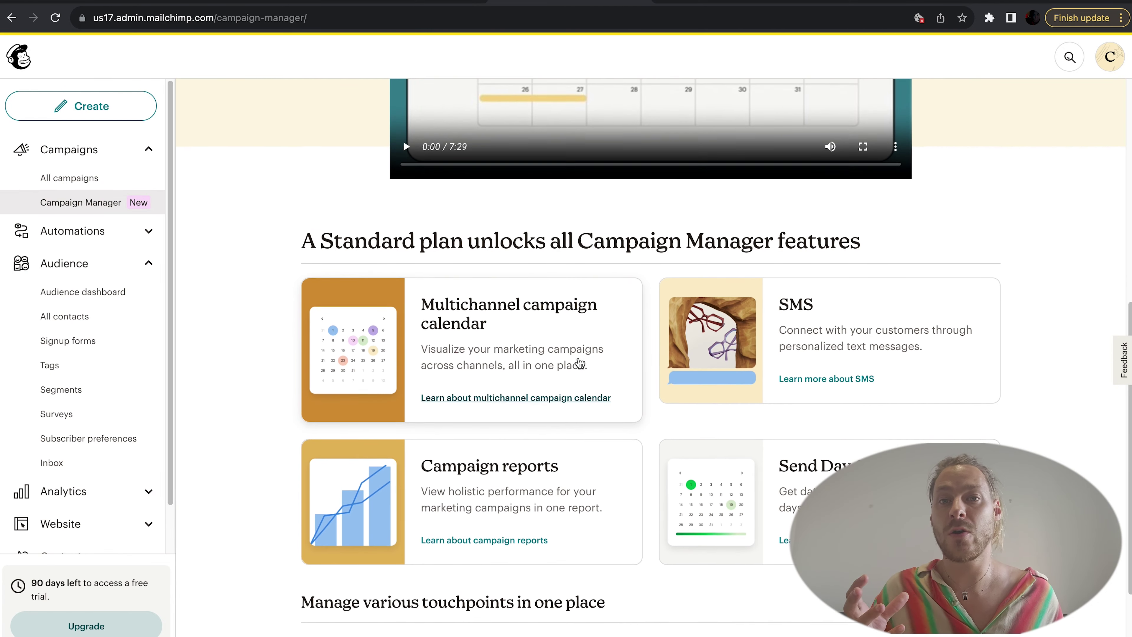
scroll(579, 362, up, 14)
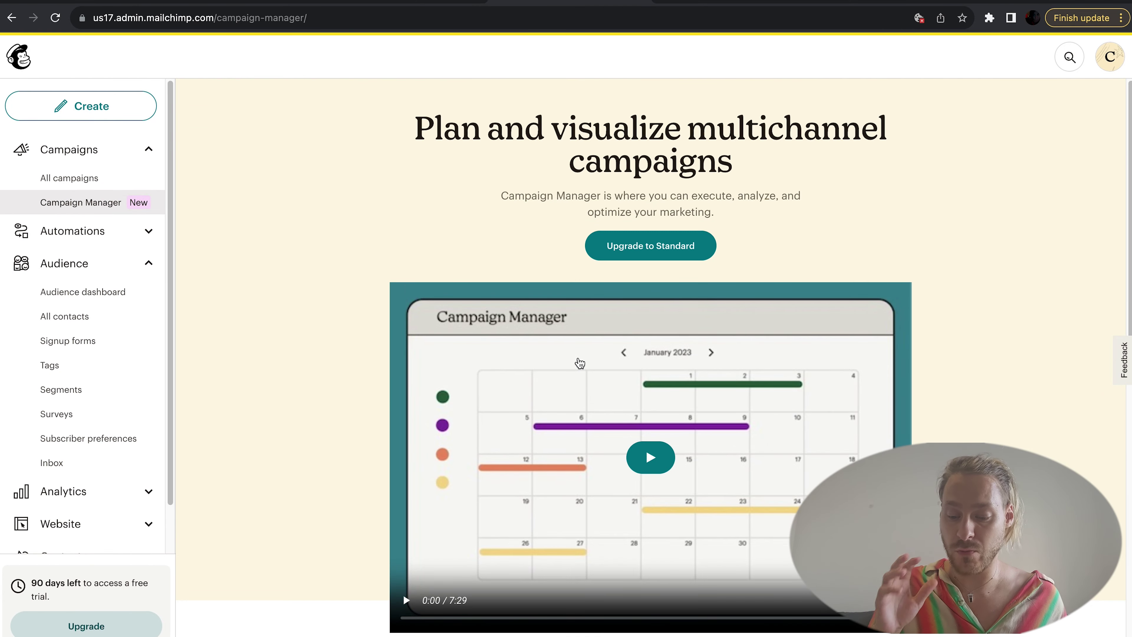